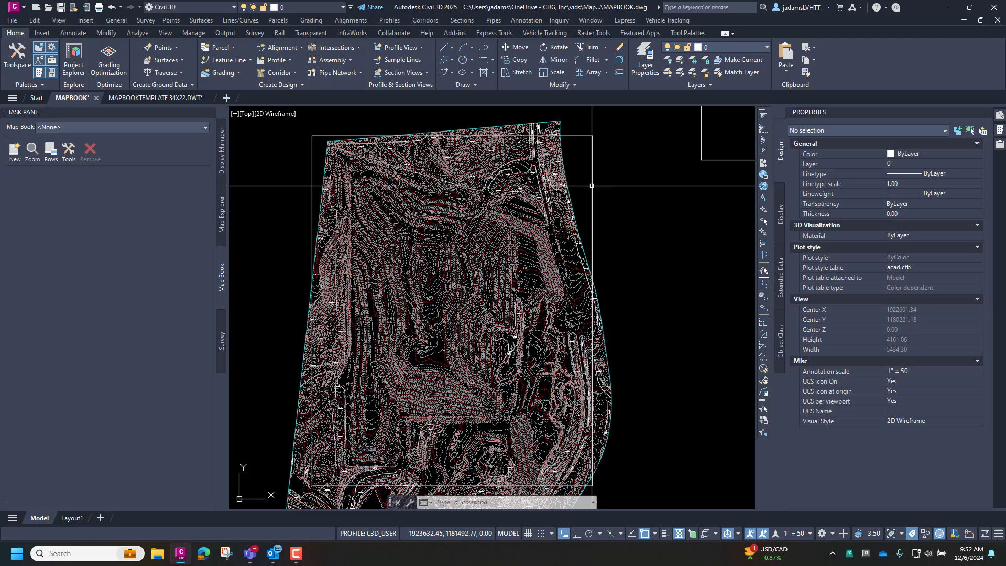
Inspect the topo xref and the template drawing's sheet viewport, then return to MAPBOOK
{"action": "left_click", "coordinate": [592, 224]}
{"action": "key", "text": "Escape"}
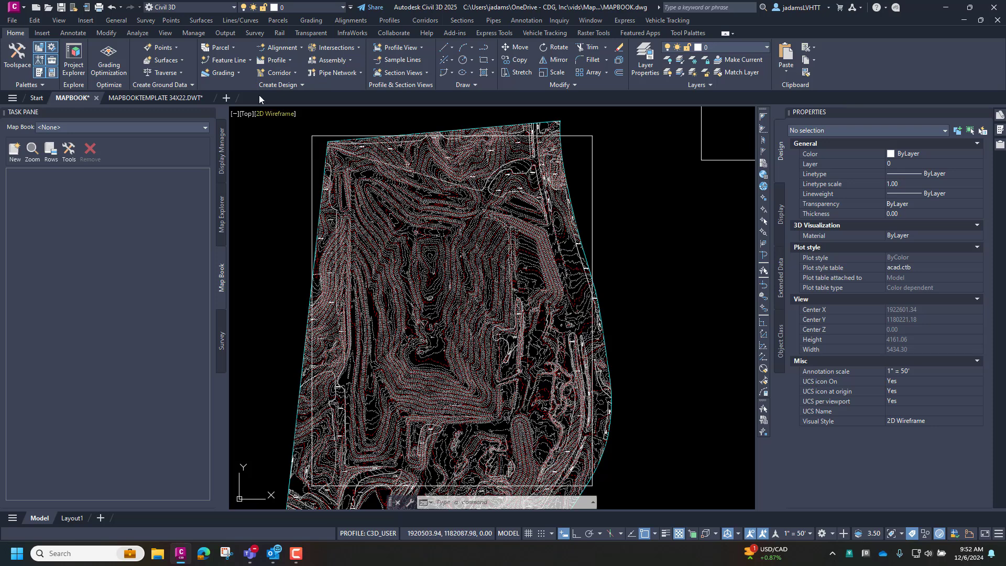
{"action": "left_click", "coordinate": [188, 99]}
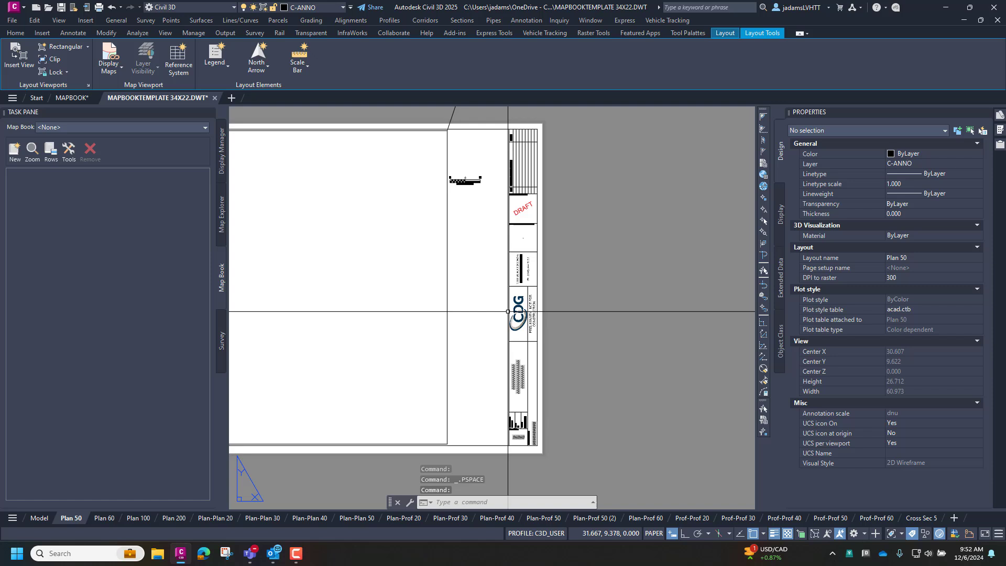
{"action": "middle_click_drag", "start_coordinate": [440, 320], "coordinate": [627, 343]}
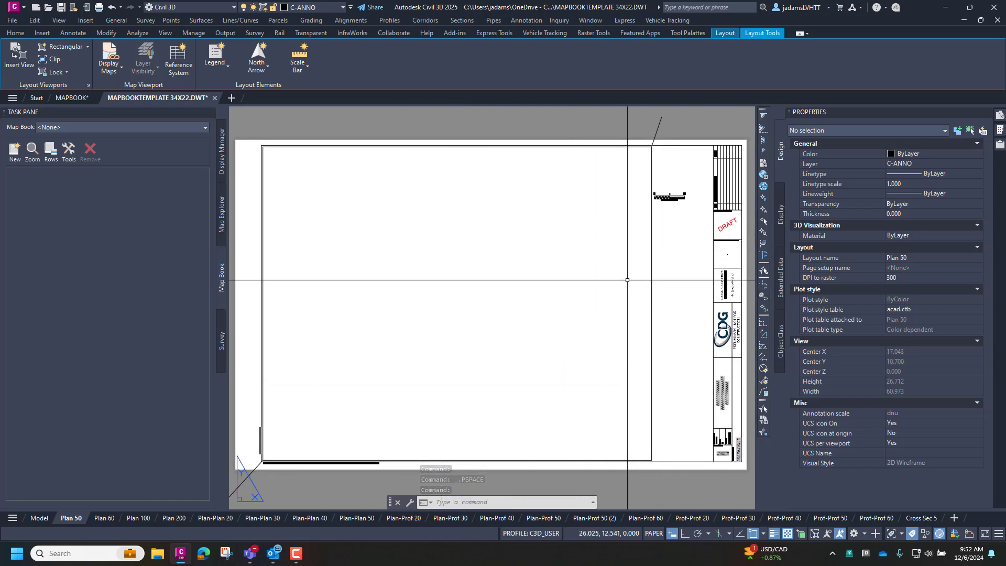
{"action": "left_click", "coordinate": [652, 282]}
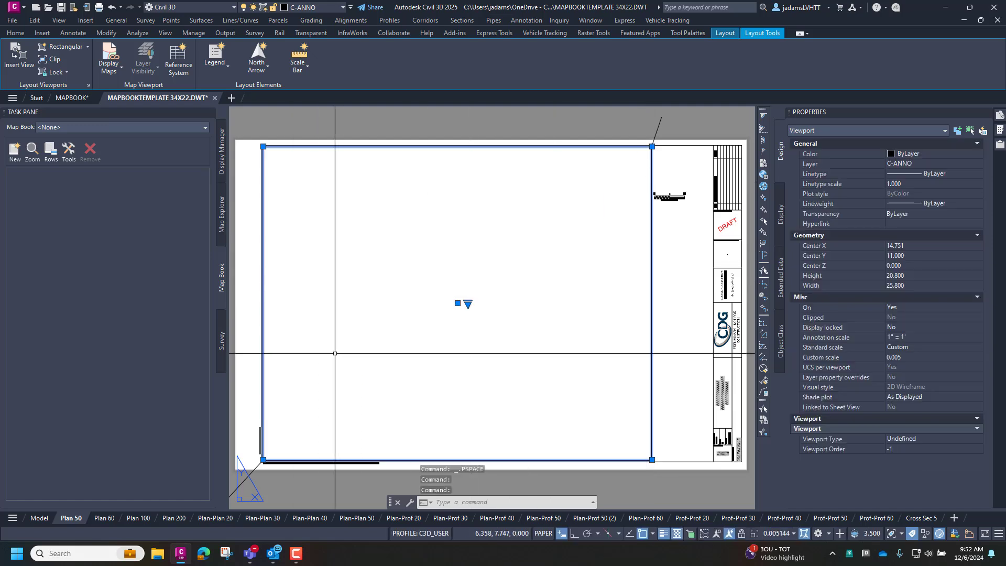
{"action": "key", "text": "Escape"}
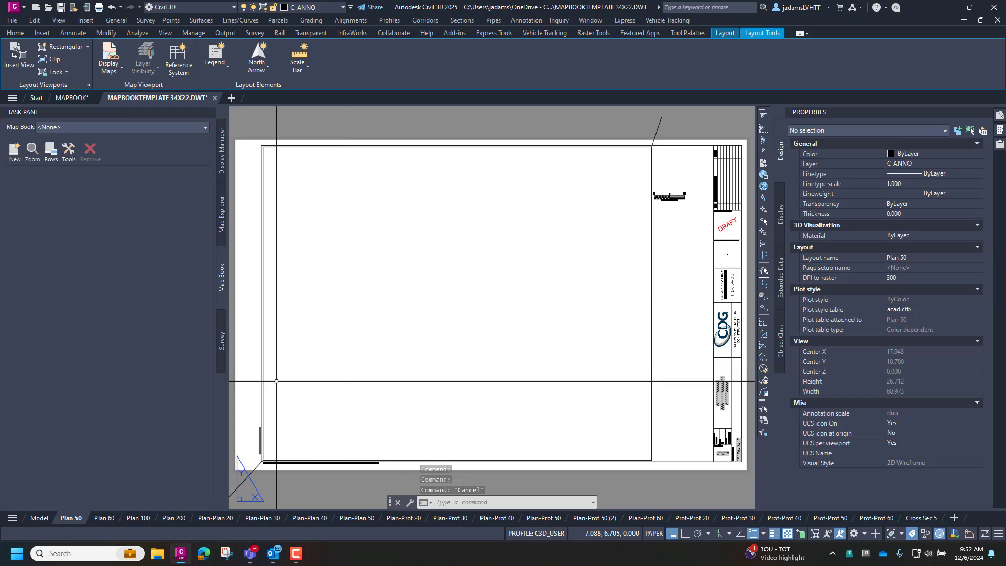
{"action": "left_click", "coordinate": [76, 101]}
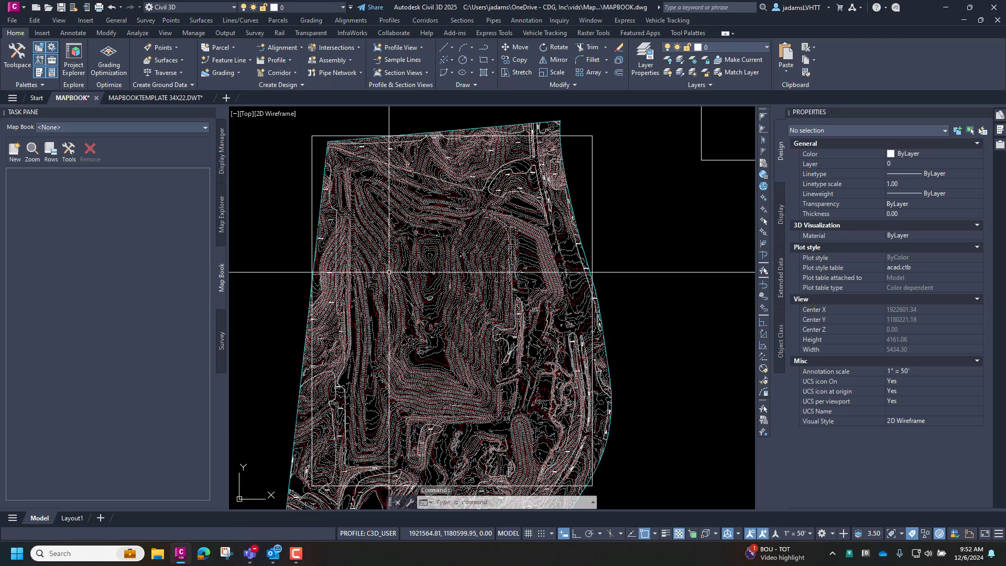
Import the Plan 50 layout from vids\Mapbook\MAPBOOKTEMPLATE 34X22.DWT
{"action": "right_click", "coordinate": [79, 519]}
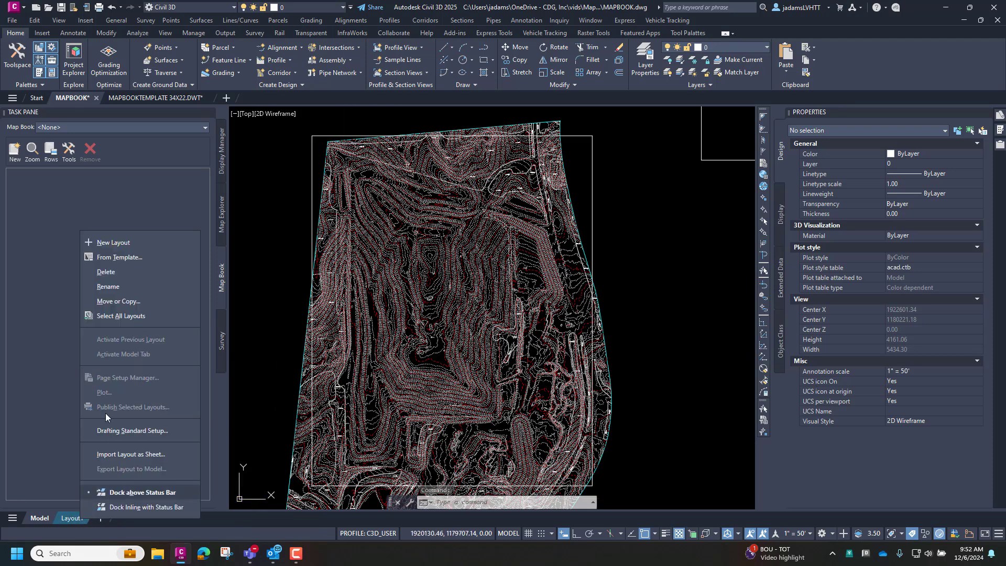
{"action": "left_click", "coordinate": [120, 265]}
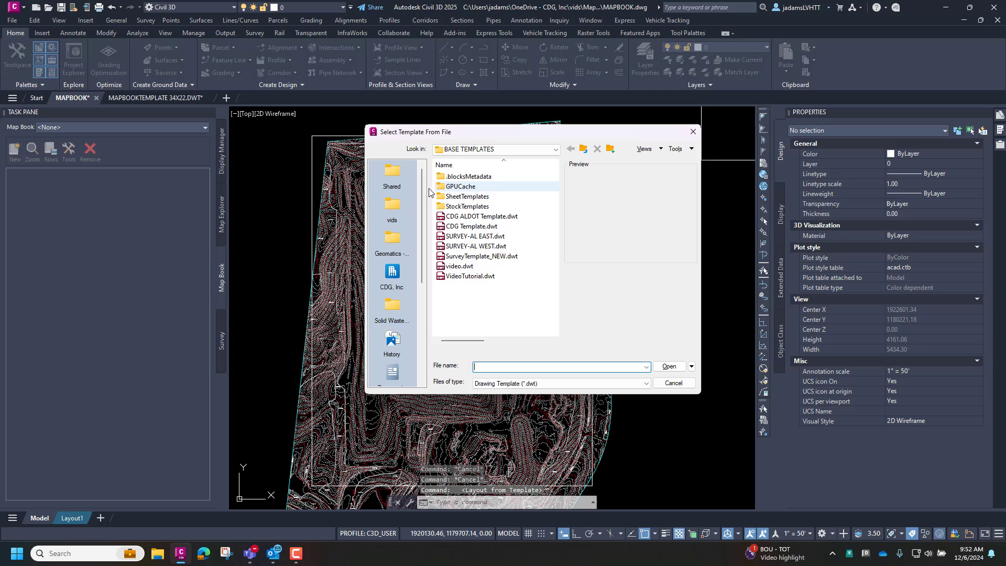
{"action": "left_click", "coordinate": [392, 208]}
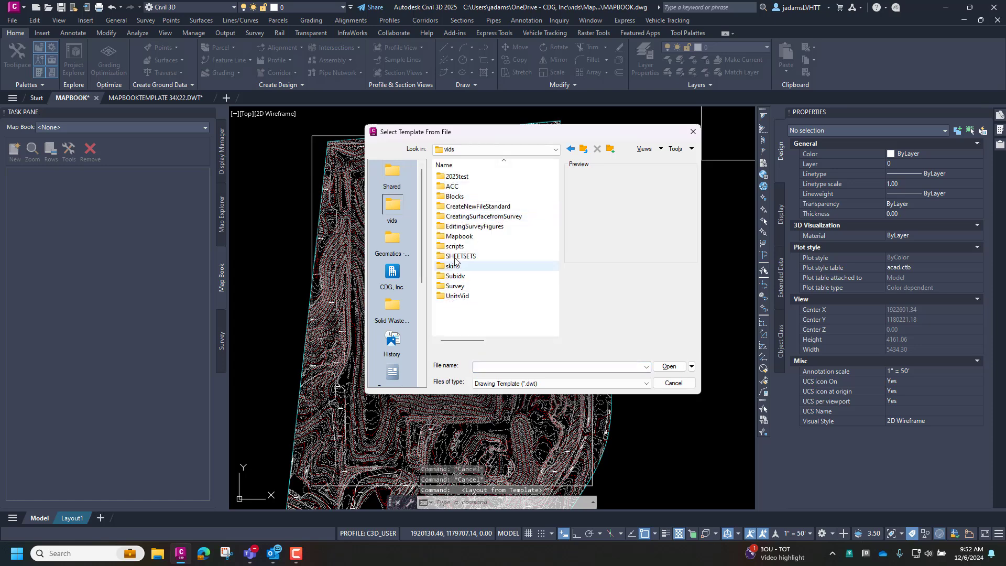
{"action": "left_click", "coordinate": [460, 236]}
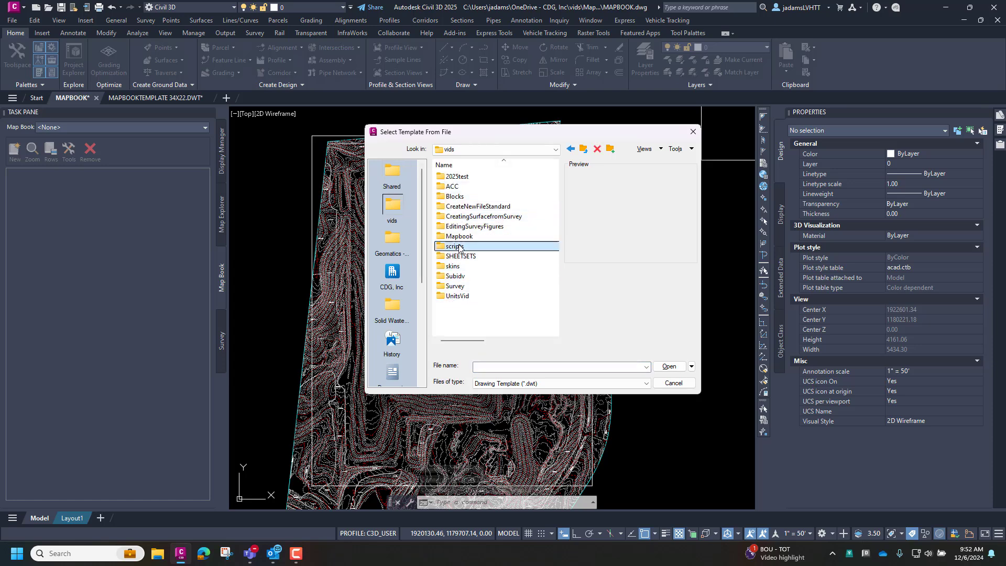
{"action": "double_click", "coordinate": [459, 237]}
{"action": "left_click", "coordinate": [458, 178]}
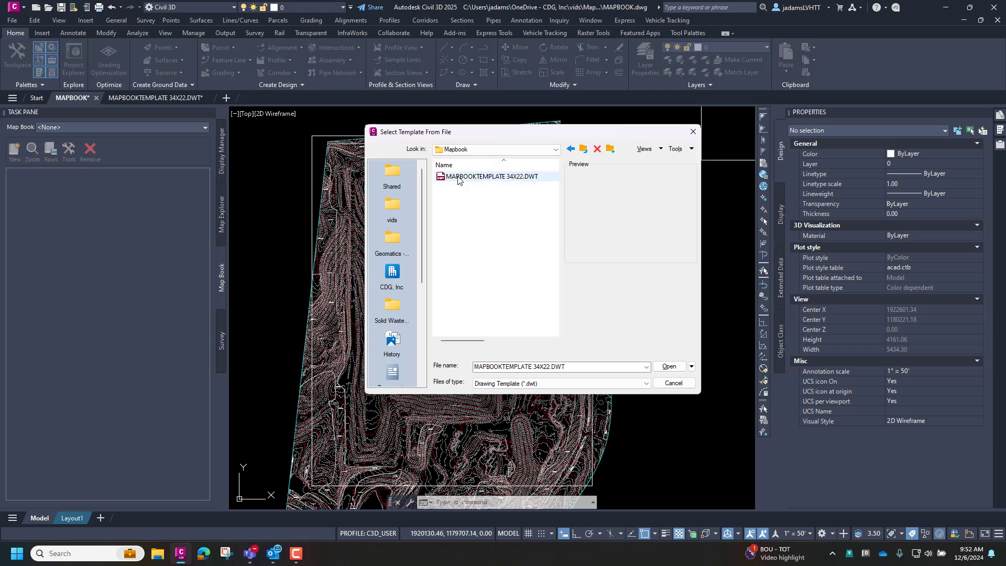
{"action": "left_click", "coordinate": [662, 366]}
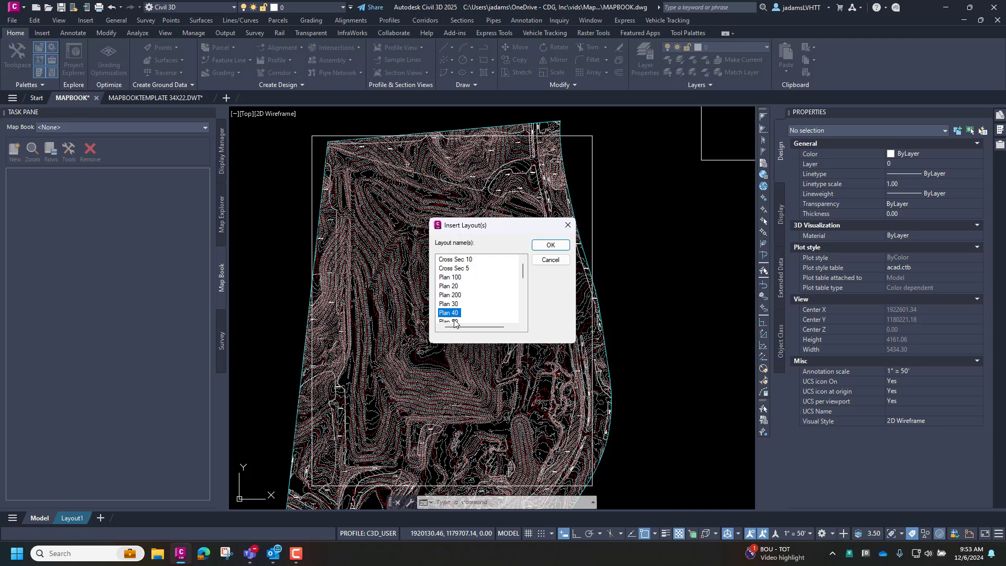
{"action": "left_click", "coordinate": [546, 247]}
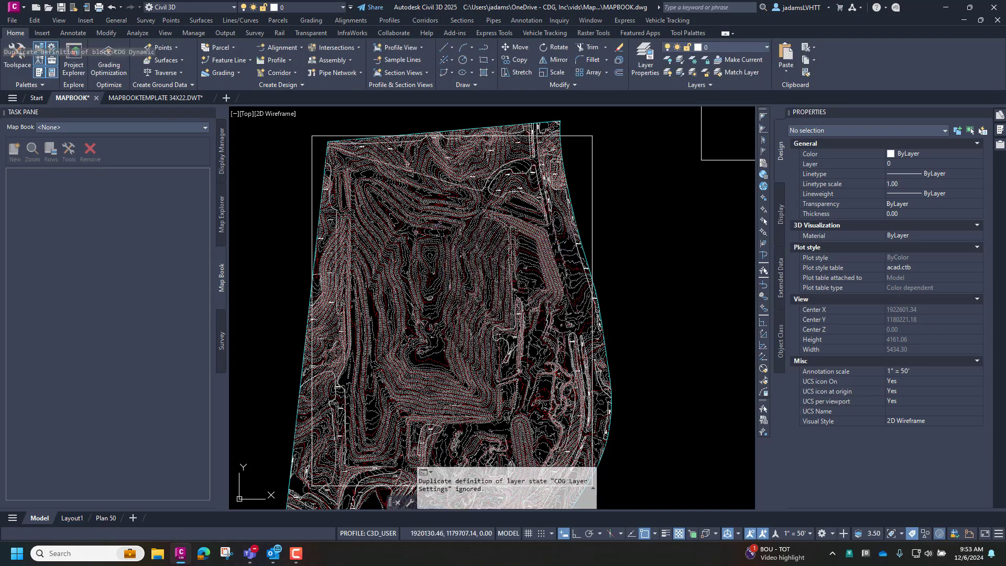
Zoom the Plan 50 viewport to the whole site and set its scale to 1" = 50'
{"action": "left_click", "coordinate": [106, 520]}
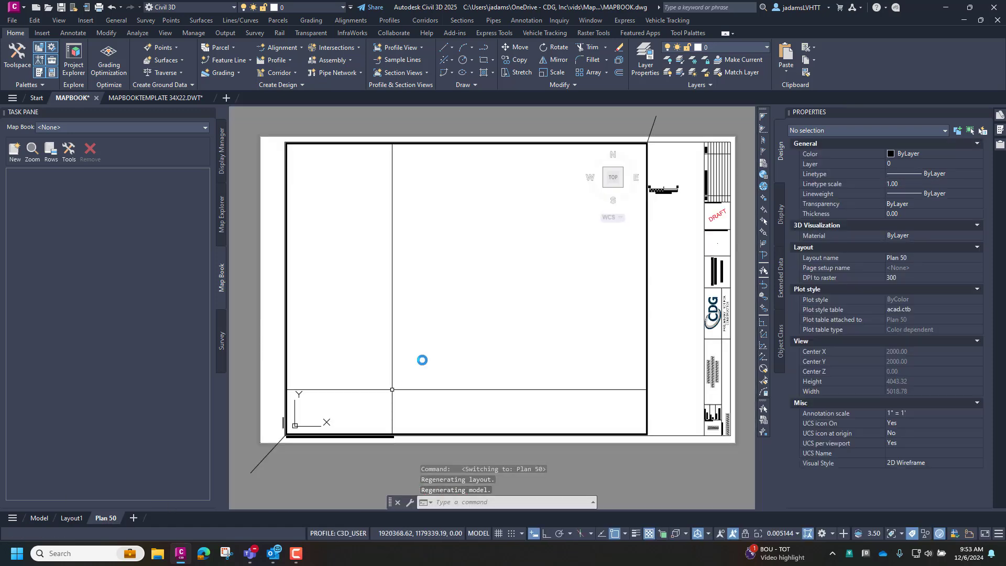
{"action": "left_click", "coordinate": [488, 318]}
{"action": "left_click", "coordinate": [482, 323]}
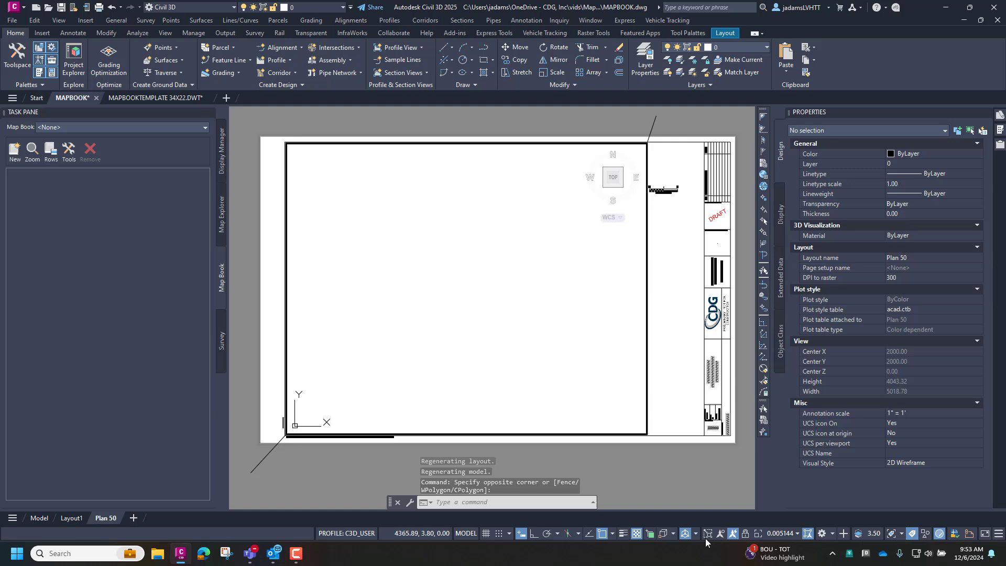
{"action": "middle_click", "coordinate": [503, 308]}
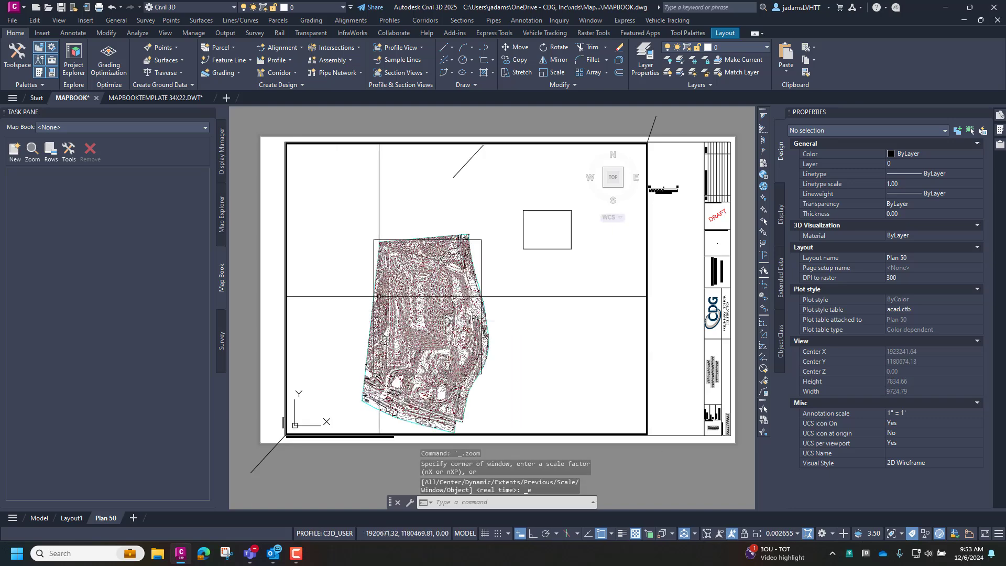
{"action": "scroll", "coordinate": [379, 303], "scroll_direction": "up", "scroll_amount": 10}
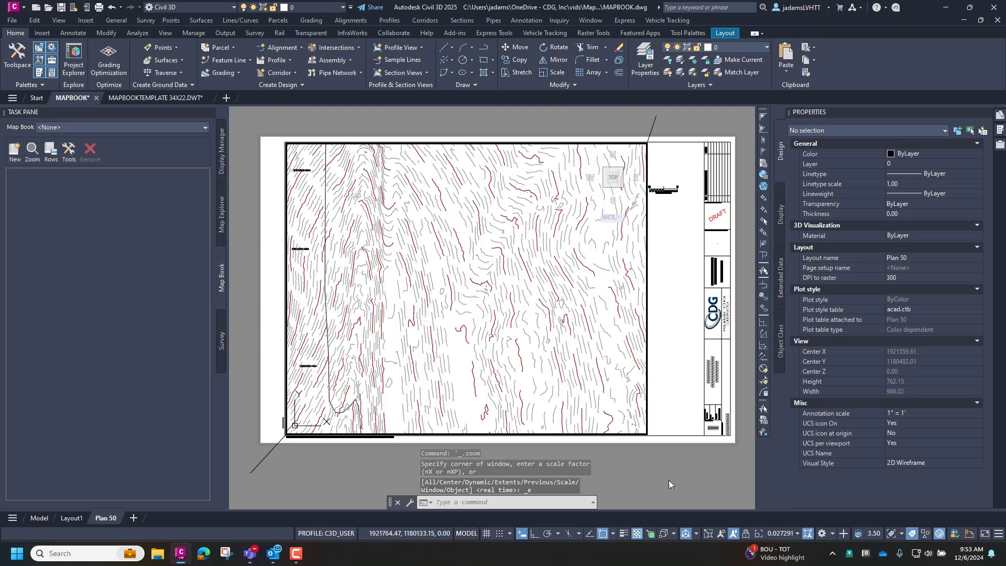
{"action": "left_click", "coordinate": [783, 533]}
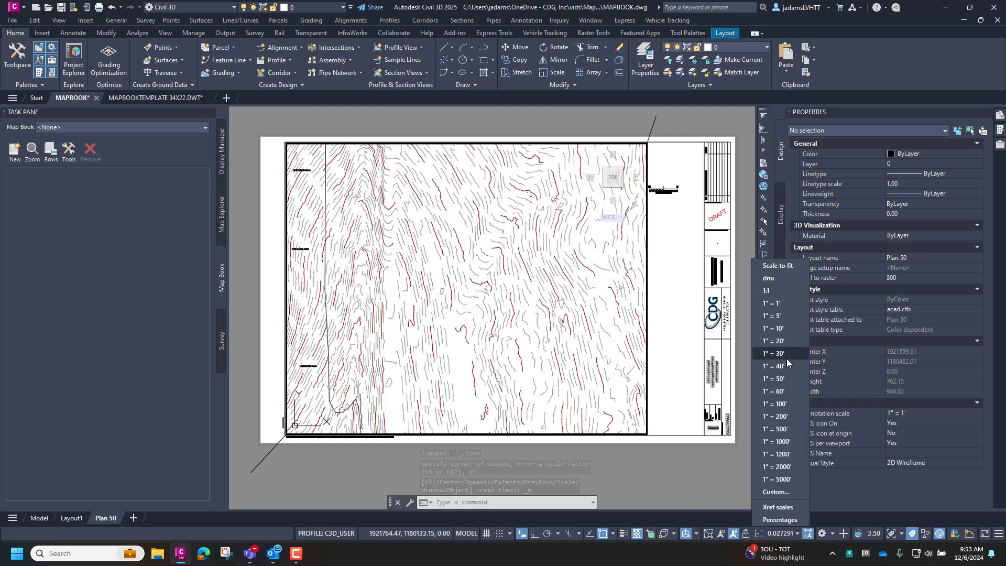
{"action": "left_click", "coordinate": [784, 379]}
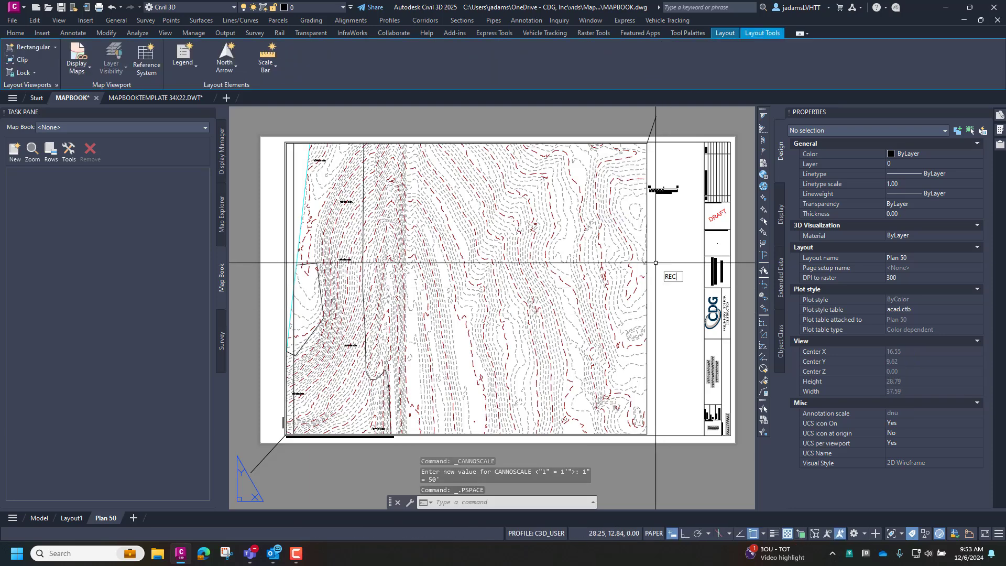
Draw a rectangle (REC) snapped to the Plan 50 viewport's corners
{"action": "type", "text": "REC"}
{"action": "key", "text": "Return"}
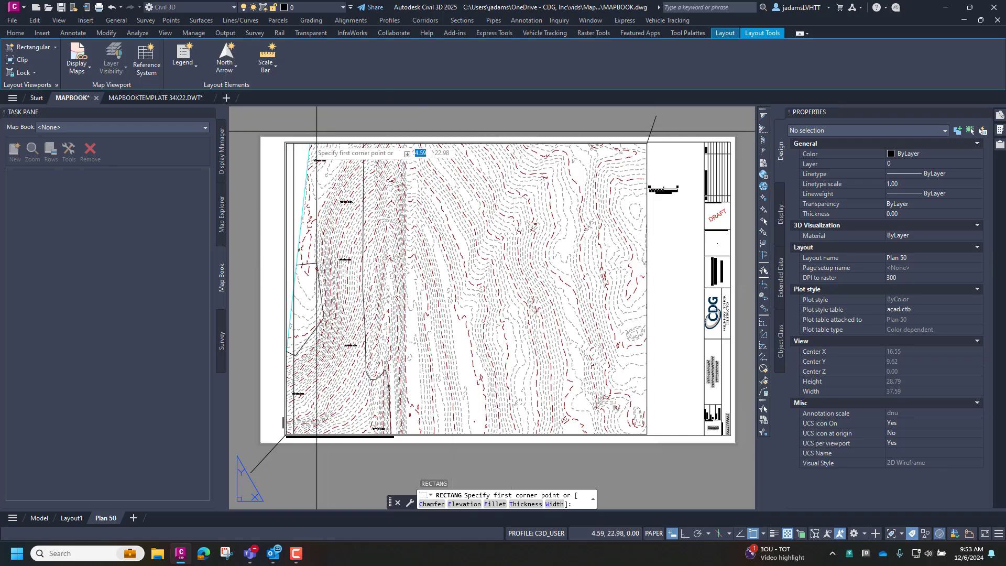
{"action": "scroll", "coordinate": [288, 145], "scroll_direction": "up", "scroll_amount": 5}
{"action": "left_click", "coordinate": [273, 132]}
{"action": "scroll", "coordinate": [326, 317], "scroll_direction": "down", "scroll_amount": 5}
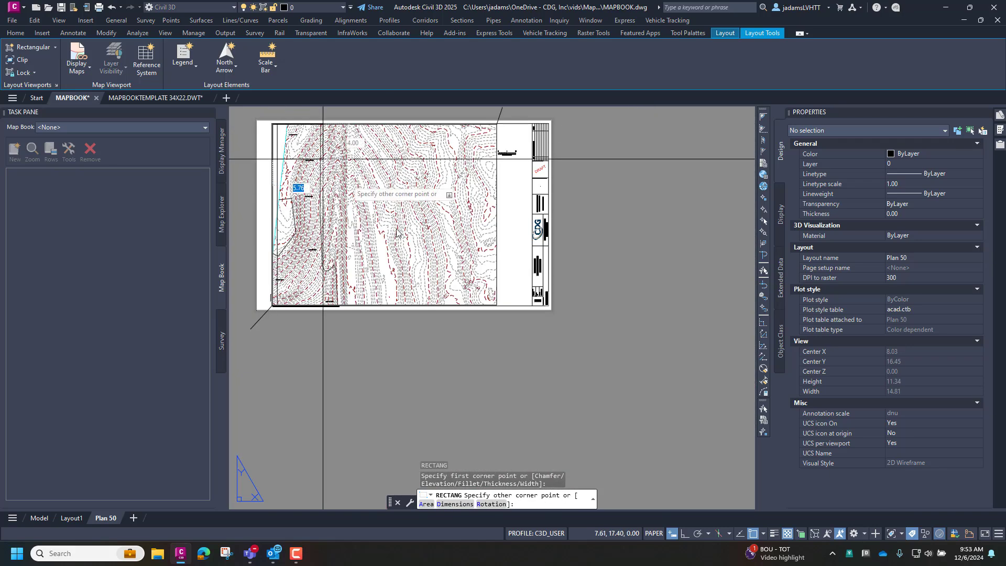
{"action": "scroll", "coordinate": [511, 312], "scroll_direction": "up", "scroll_amount": 6}
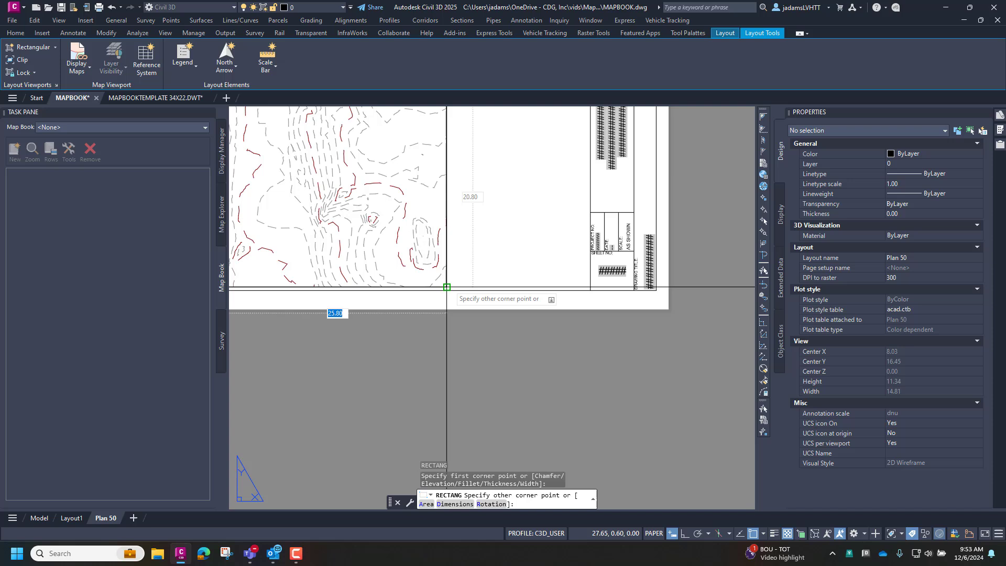
{"action": "left_click", "coordinate": [445, 287]}
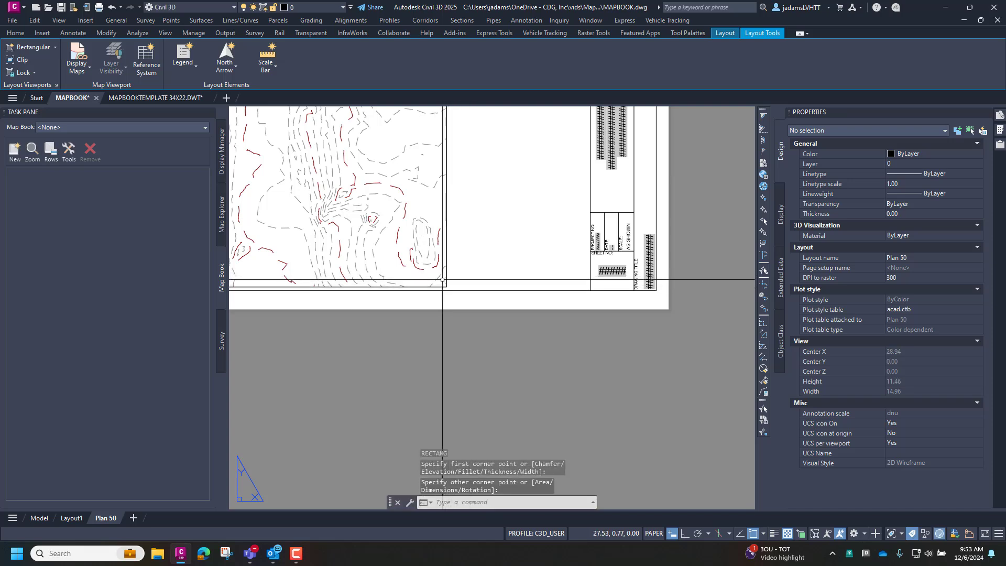
Send the rectangle into model space with CHSPACE and return to paper space
{"action": "left_click", "coordinate": [446, 278]}
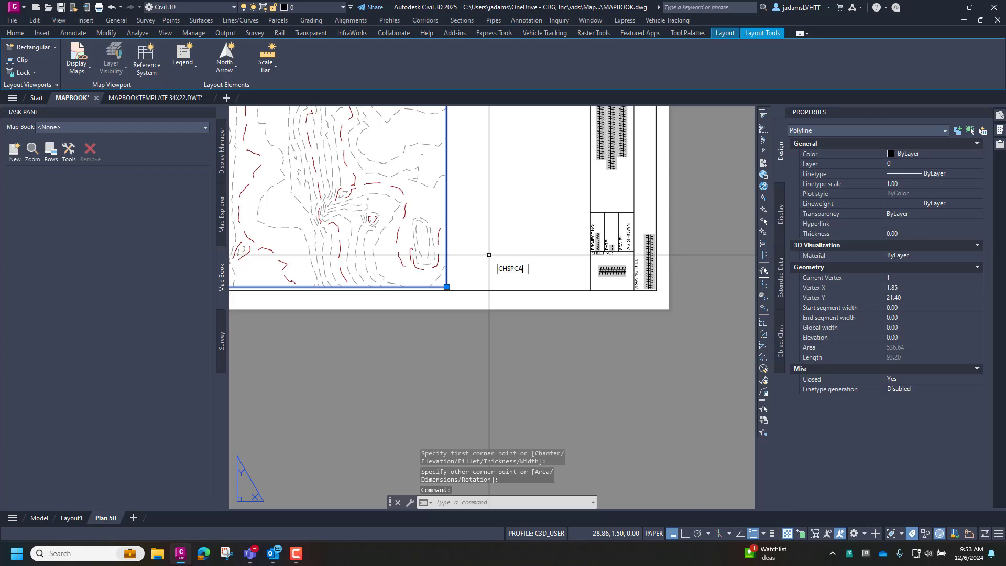
{"action": "key", "text": "BackSpace"}
{"action": "key", "text": "BackSpace"}
{"action": "type", "text": "ACE"}
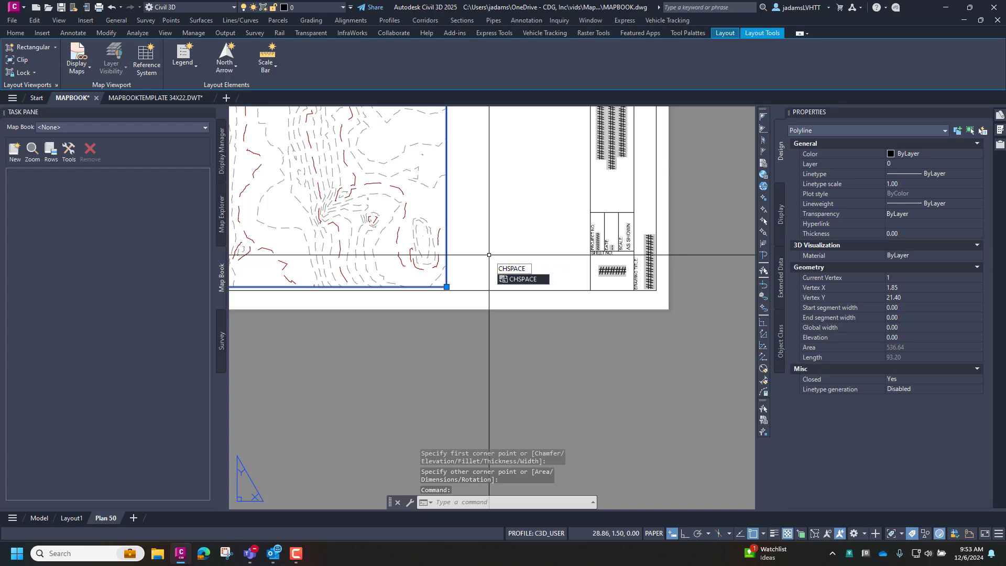
{"action": "key", "text": "Return"}
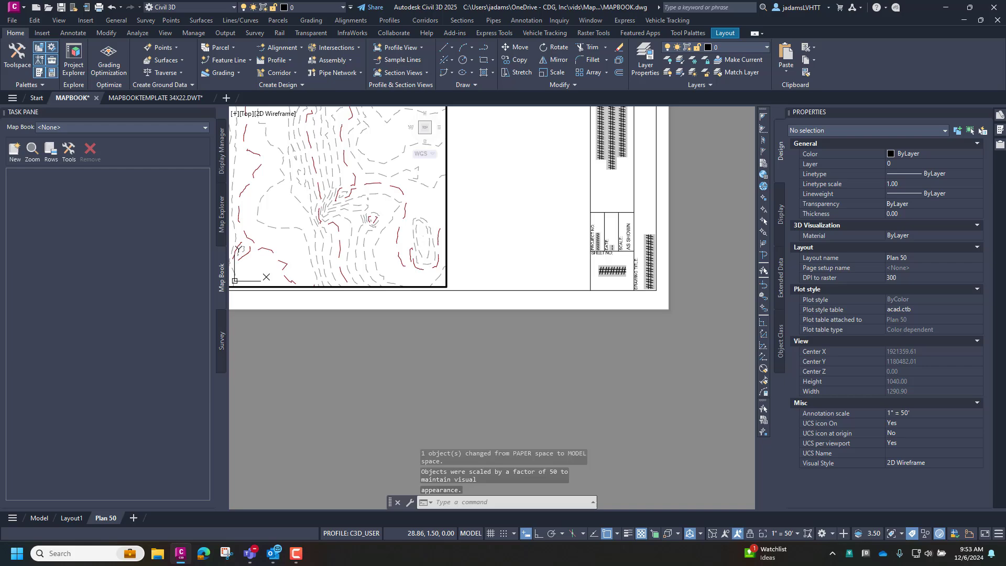
{"action": "double_click", "coordinate": [490, 255]}
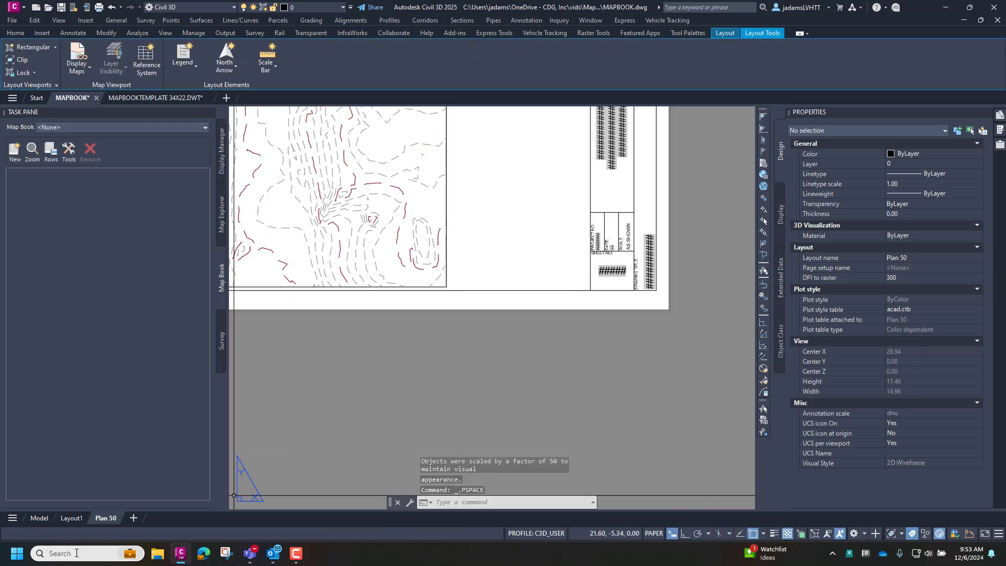
Move the tile rectangle in model space to the site's upper-left corner
{"action": "left_click", "coordinate": [47, 521]}
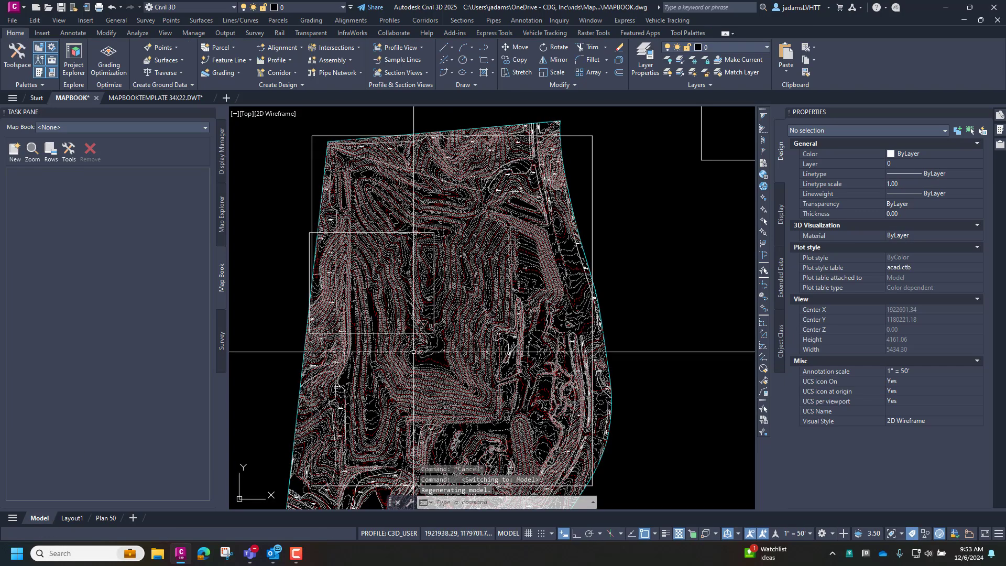
{"action": "scroll", "coordinate": [278, 226], "scroll_direction": "up", "scroll_amount": 4}
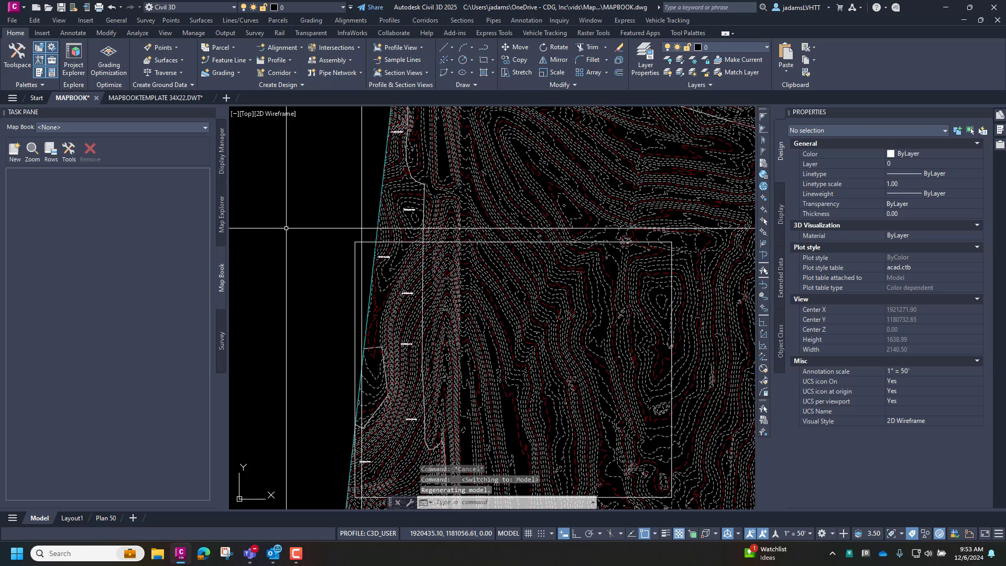
{"action": "left_click", "coordinate": [353, 257]}
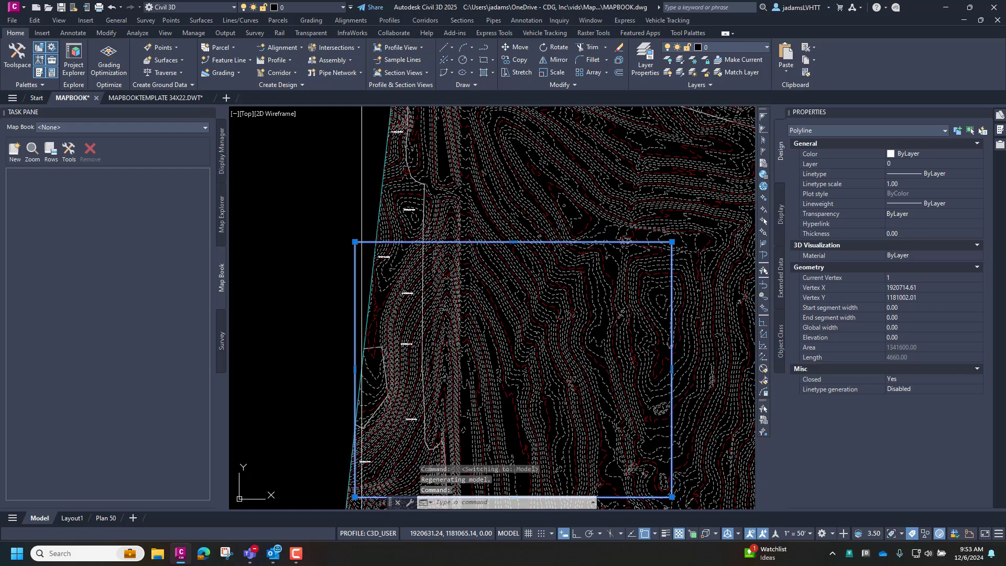
{"action": "right_click", "coordinate": [334, 226]}
{"action": "left_click", "coordinate": [346, 231]}
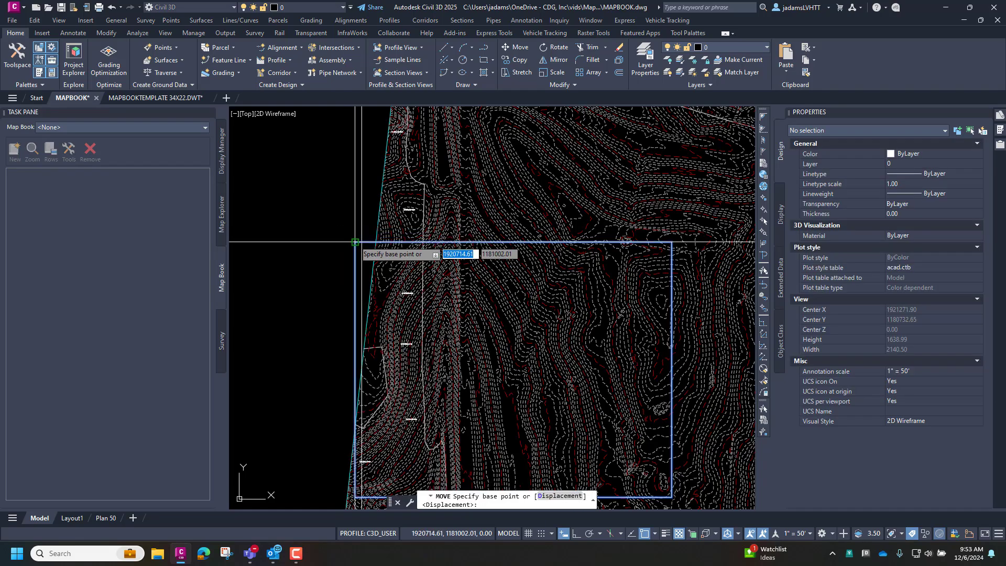
{"action": "left_click", "coordinate": [355, 242]}
{"action": "scroll", "coordinate": [337, 285], "scroll_direction": "down", "scroll_amount": 3}
{"action": "left_click", "coordinate": [347, 165]}
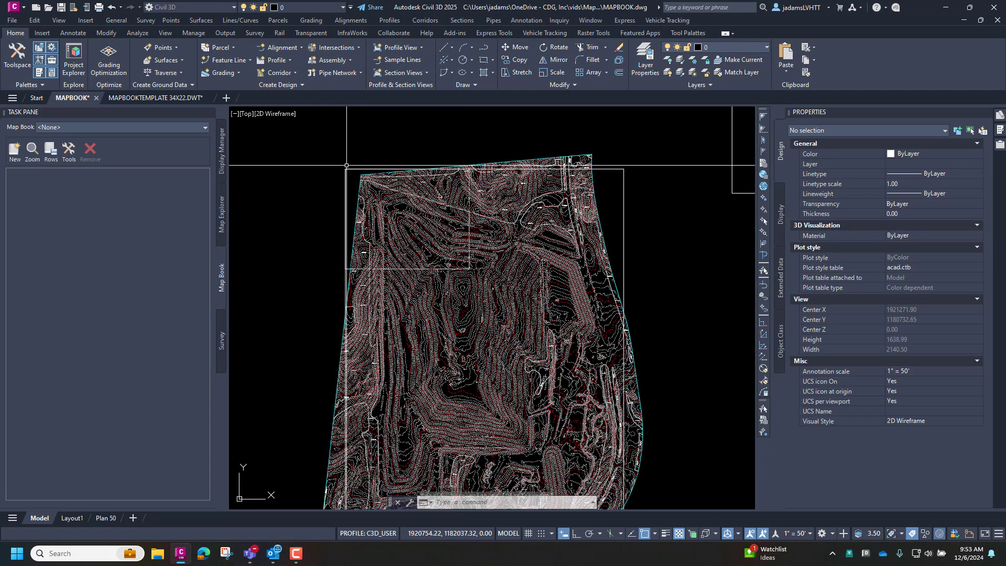
{"action": "scroll", "coordinate": [346, 165], "scroll_direction": "up", "scroll_amount": 2}
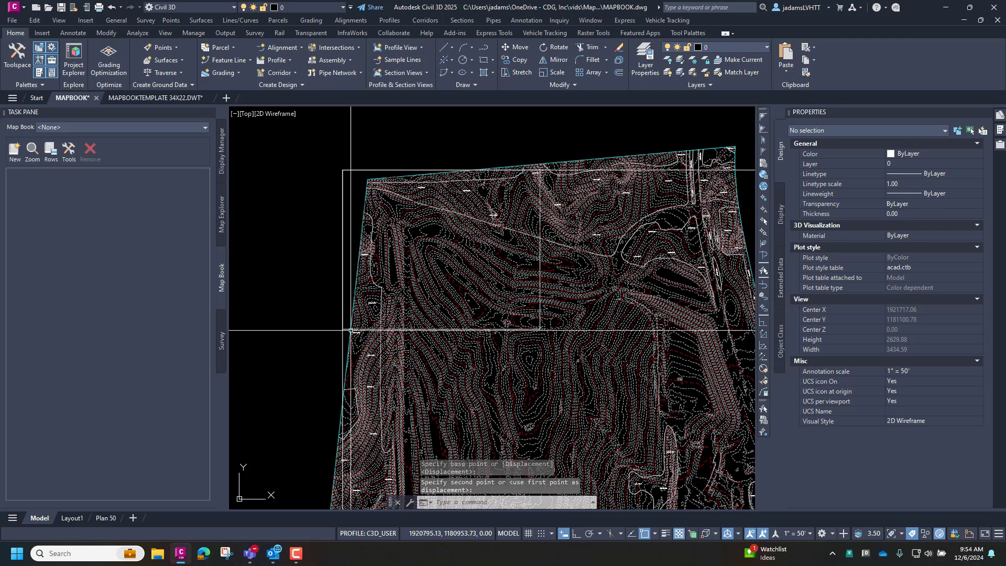
Copy the tile rectangle so the copy sits edge to edge on its right
{"action": "left_click", "coordinate": [343, 330]}
{"action": "right_click", "coordinate": [318, 289]}
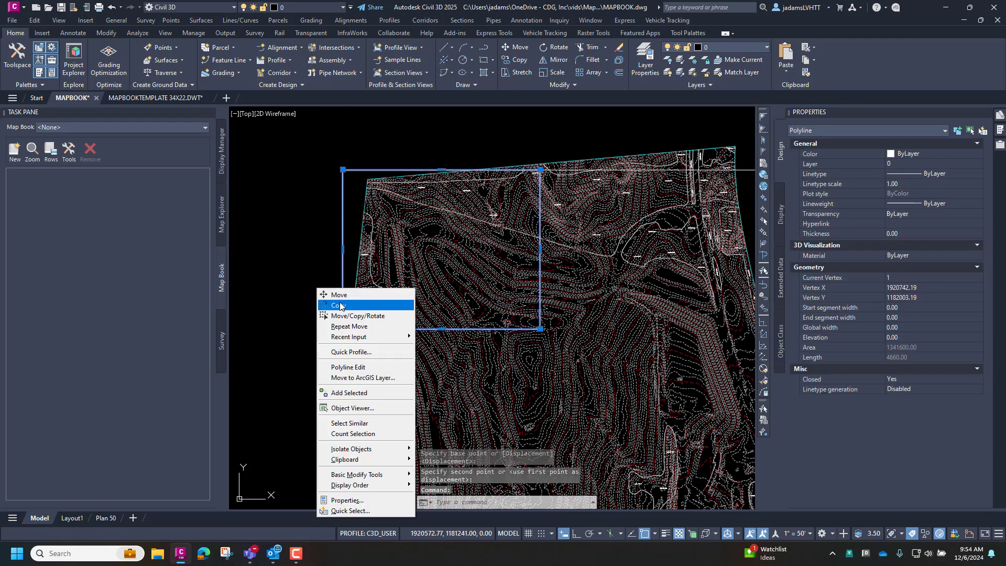
{"action": "left_click", "coordinate": [340, 306]}
{"action": "left_click", "coordinate": [343, 169]}
{"action": "scroll", "coordinate": [541, 162], "scroll_direction": "up", "scroll_amount": 3}
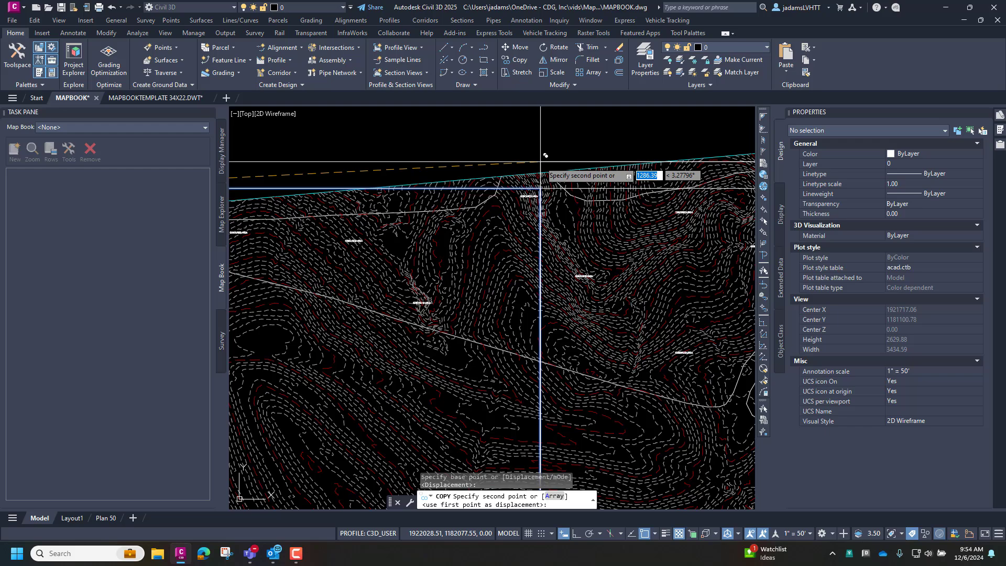
{"action": "scroll", "coordinate": [546, 229], "scroll_direction": "up", "scroll_amount": 4}
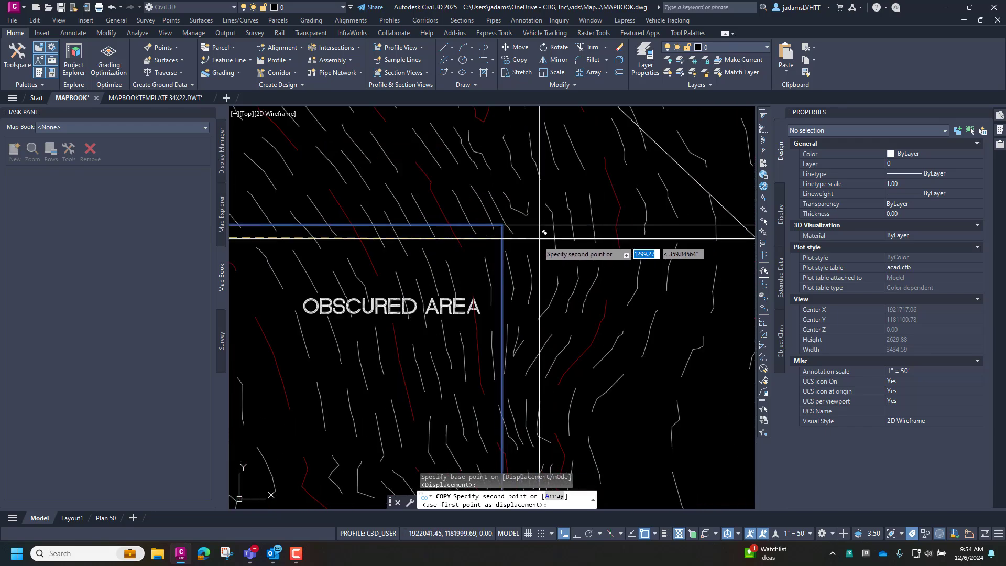
{"action": "left_click", "coordinate": [501, 220]}
{"action": "scroll", "coordinate": [497, 212], "scroll_direction": "down", "scroll_amount": 6}
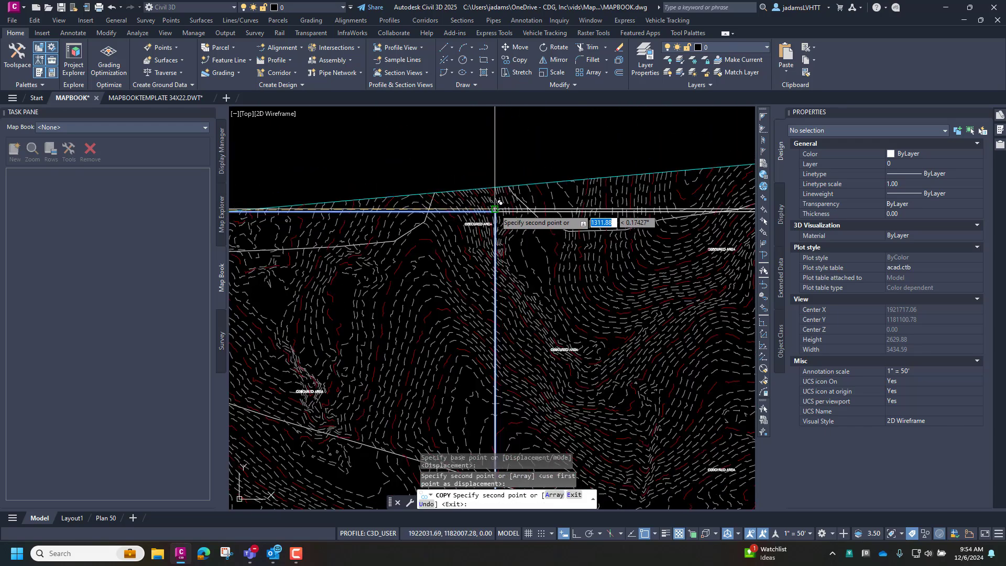
{"action": "scroll", "coordinate": [495, 210], "scroll_direction": "down", "scroll_amount": 5}
{"action": "key", "text": "Escape"}
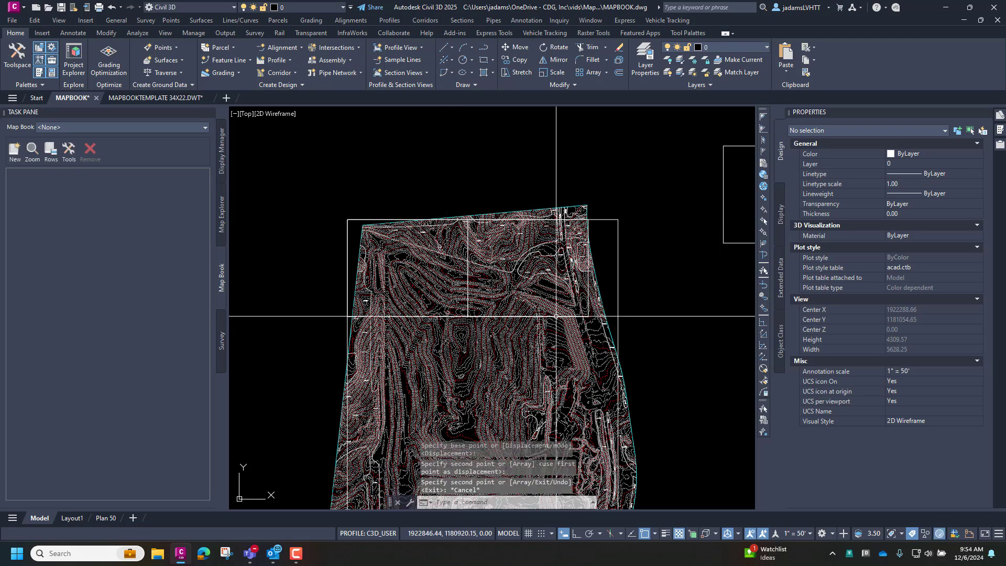
{"action": "scroll", "coordinate": [363, 269], "scroll_direction": "up", "scroll_amount": 2}
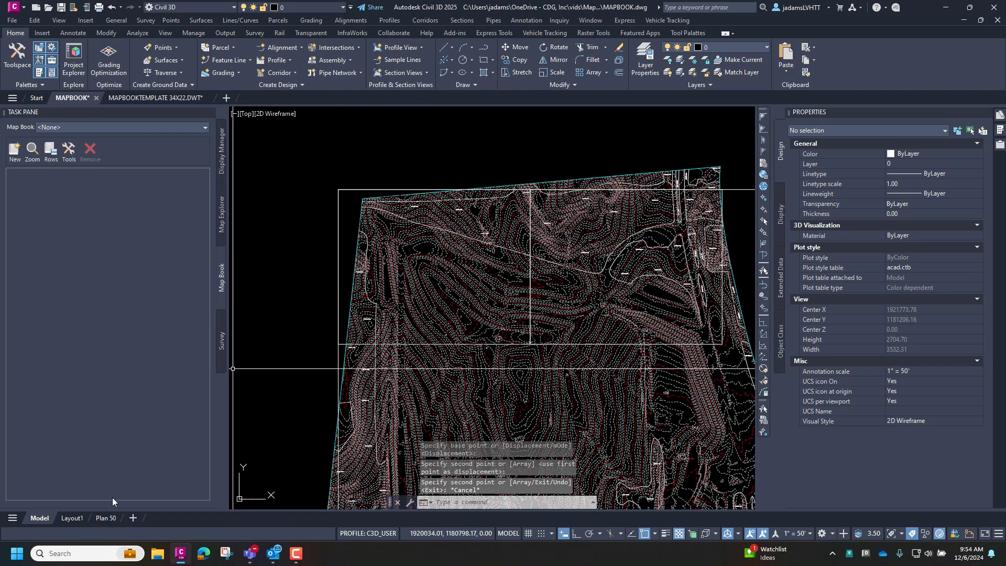
Zoom the Plan 50 viewport to the first tile rectangle at 1" = 50' scale
{"action": "left_click", "coordinate": [104, 518]}
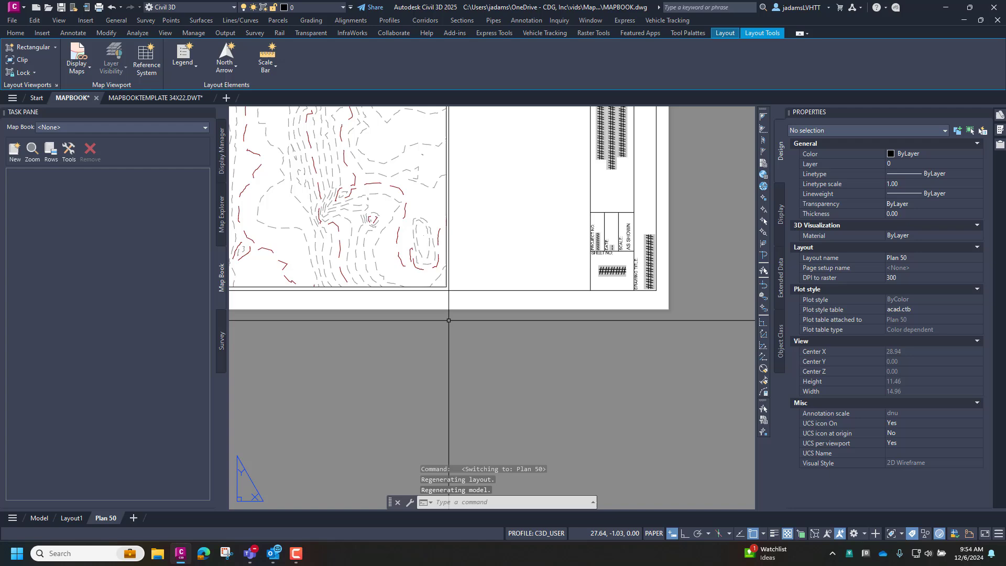
{"action": "double_click", "coordinate": [464, 269]}
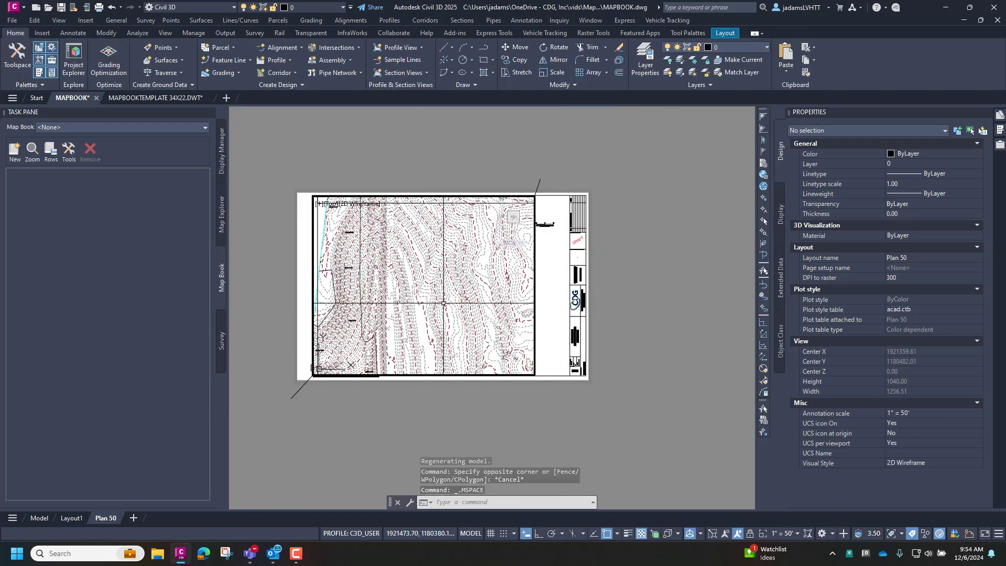
{"action": "scroll", "coordinate": [389, 298], "scroll_direction": "up", "scroll_amount": 3}
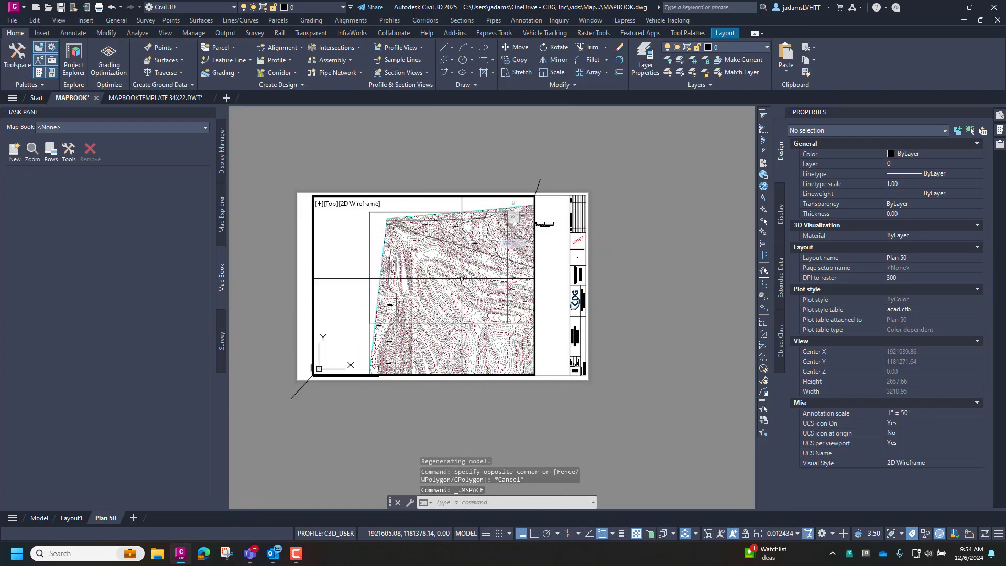
{"action": "left_click", "coordinate": [373, 324]}
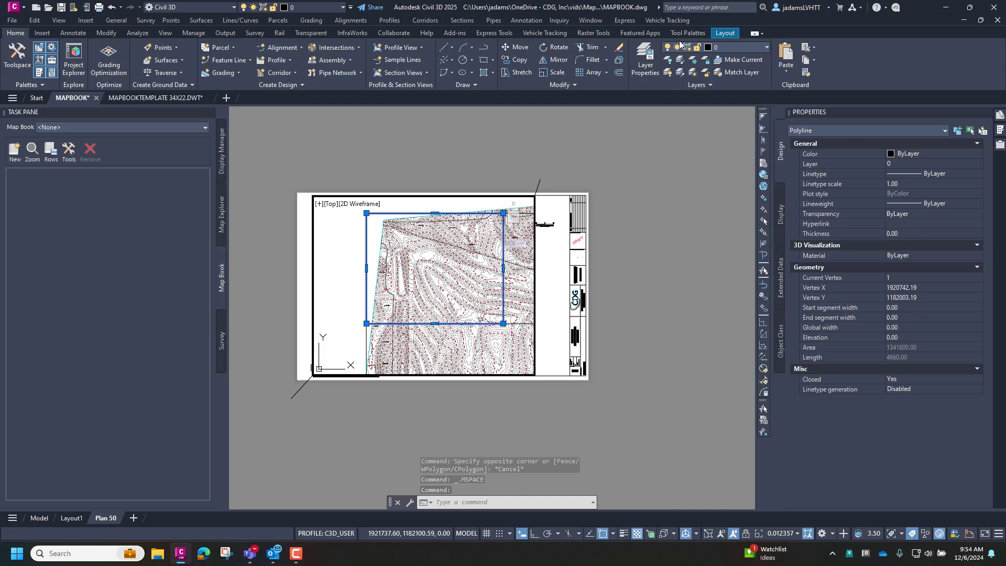
{"action": "left_click", "coordinate": [726, 33]}
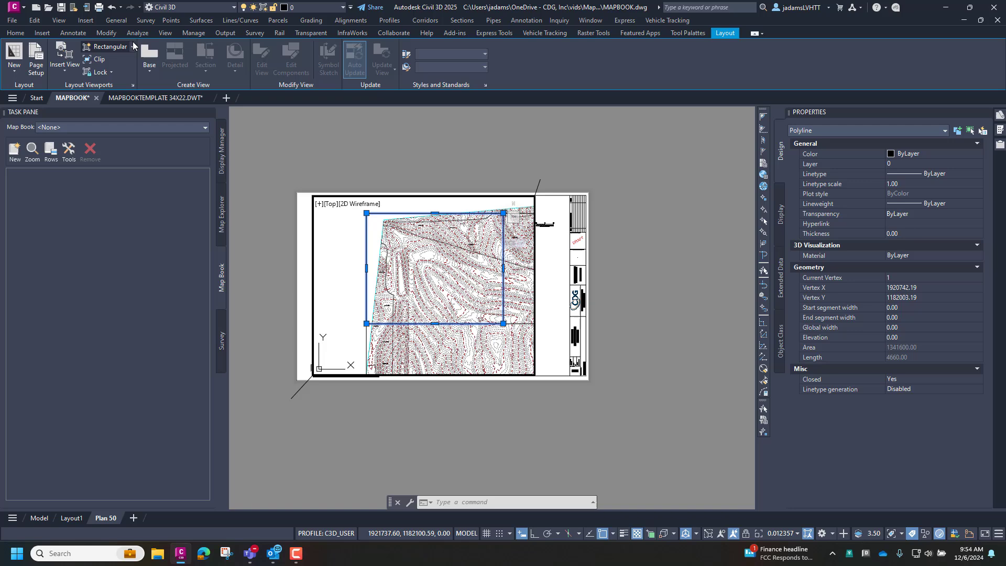
{"action": "left_click", "coordinate": [163, 33]}
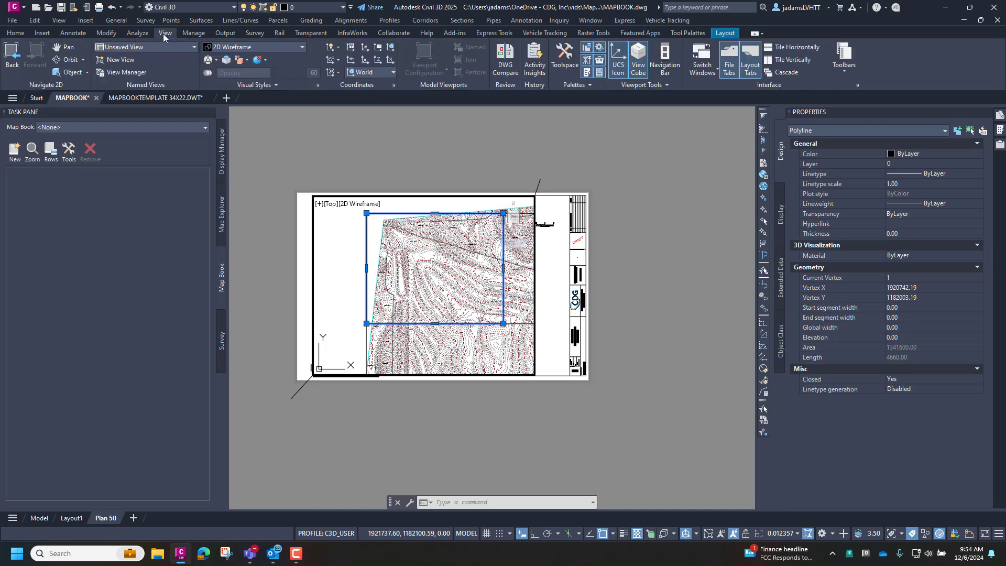
{"action": "left_click", "coordinate": [87, 75]}
{"action": "left_click", "coordinate": [73, 258]}
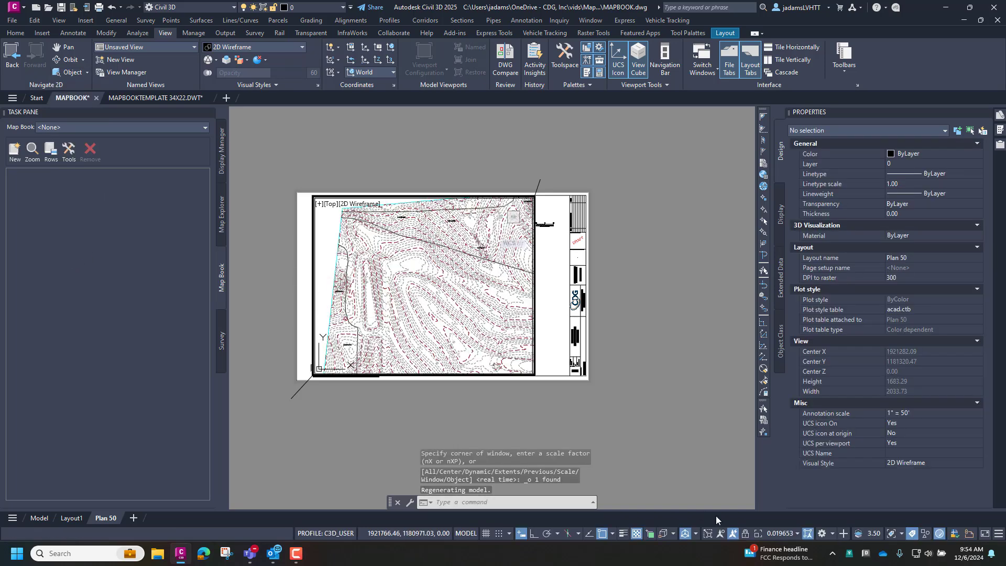
{"action": "left_click", "coordinate": [779, 537]}
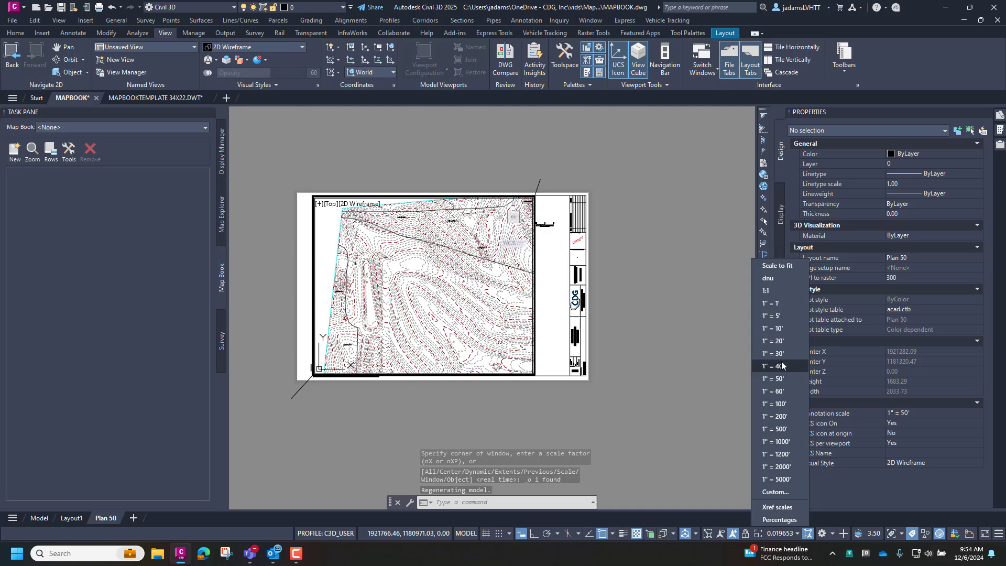
{"action": "left_click", "coordinate": [779, 378]}
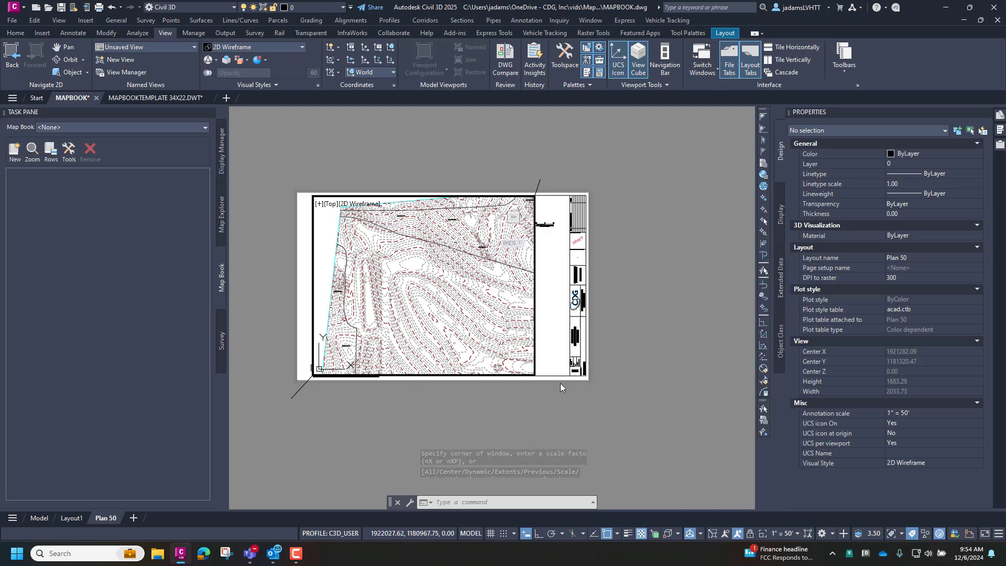
{"action": "double_click", "coordinate": [471, 405]}
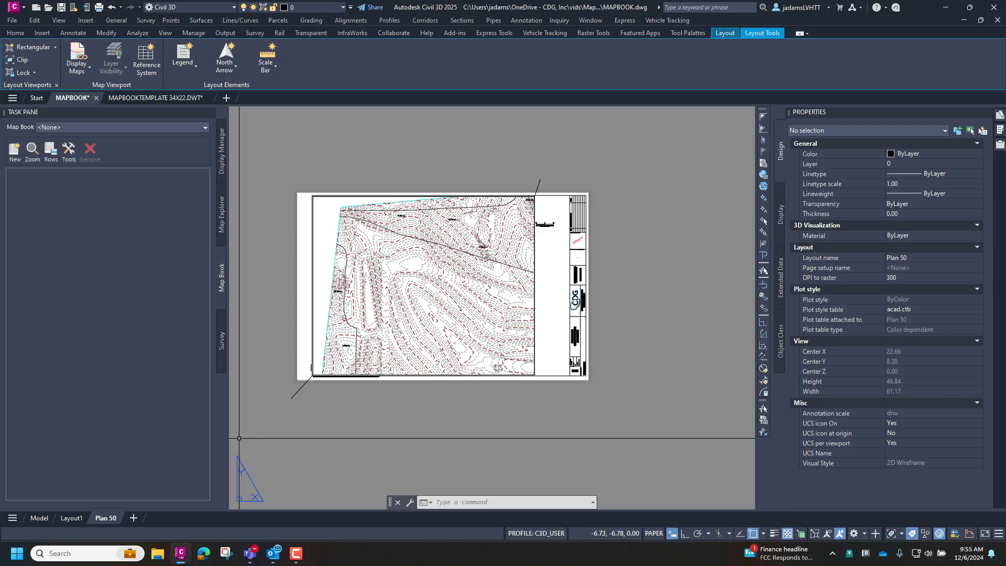
Insert another Plan 50 layout from vids\Mapbook\MAPBOOKTEMPLATE 34X22.DWT
{"action": "right_click", "coordinate": [111, 519]}
{"action": "left_click", "coordinate": [168, 259]}
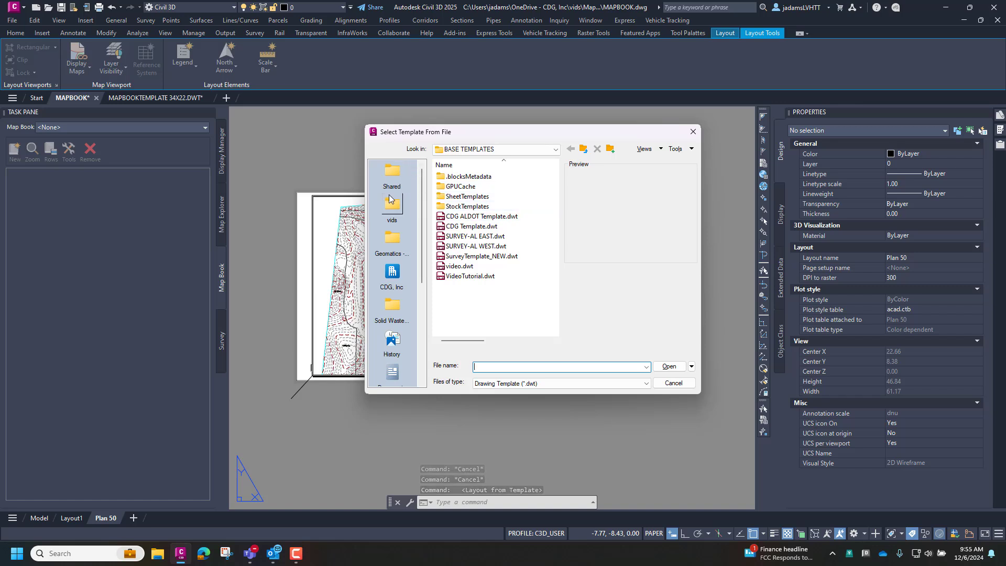
{"action": "left_click", "coordinate": [392, 202]}
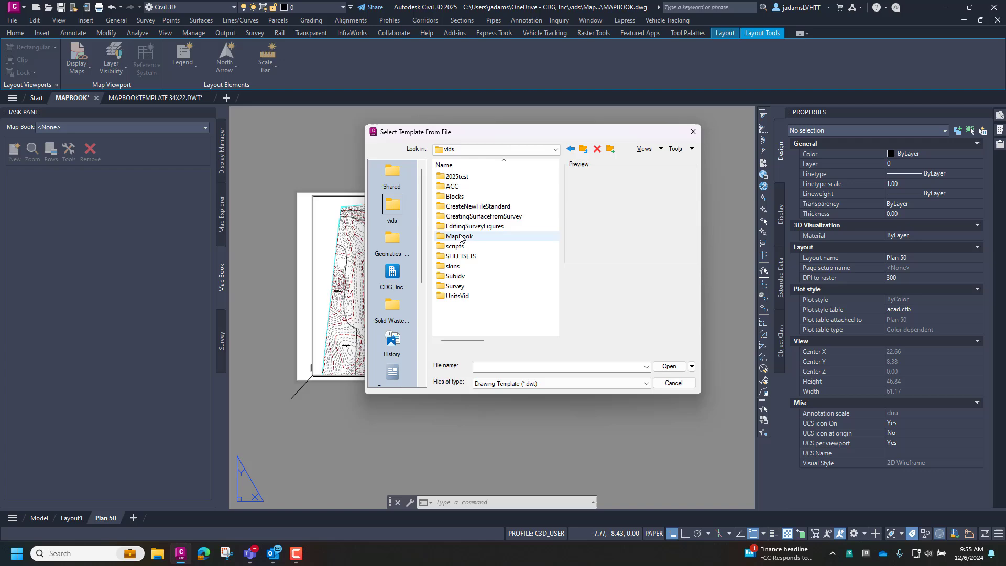
{"action": "double_click", "coordinate": [460, 236]}
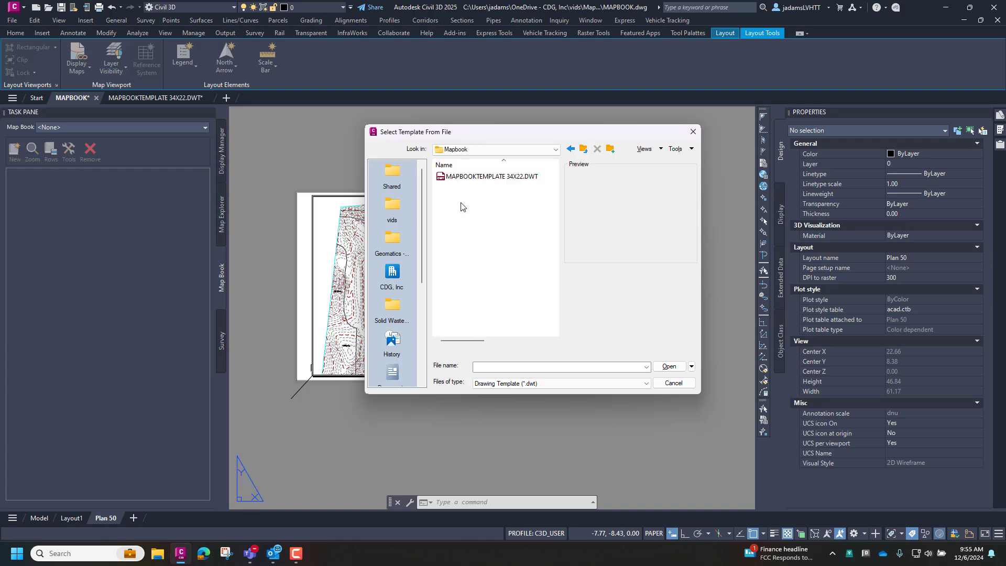
{"action": "left_click", "coordinate": [663, 366]}
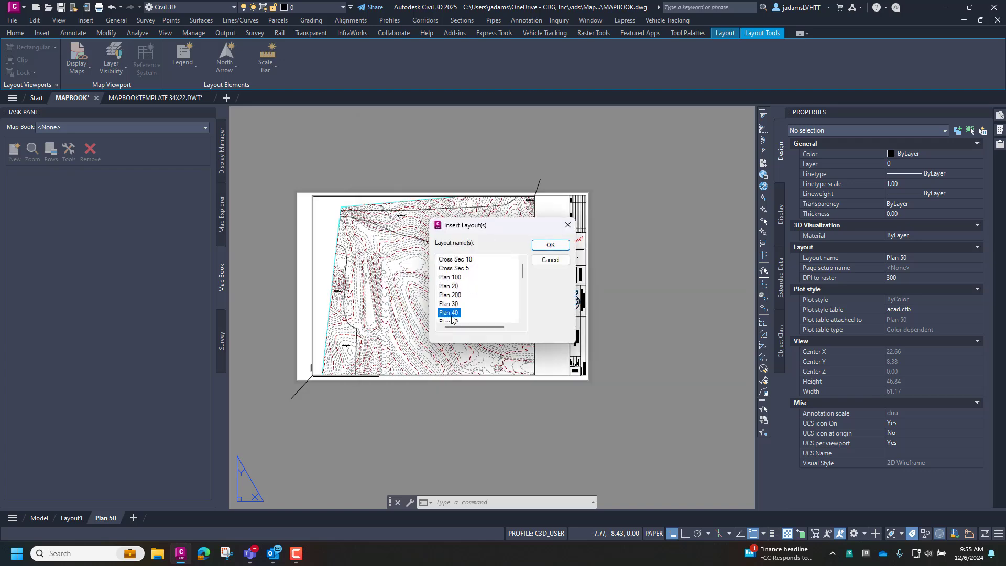
{"action": "left_click", "coordinate": [545, 245]}
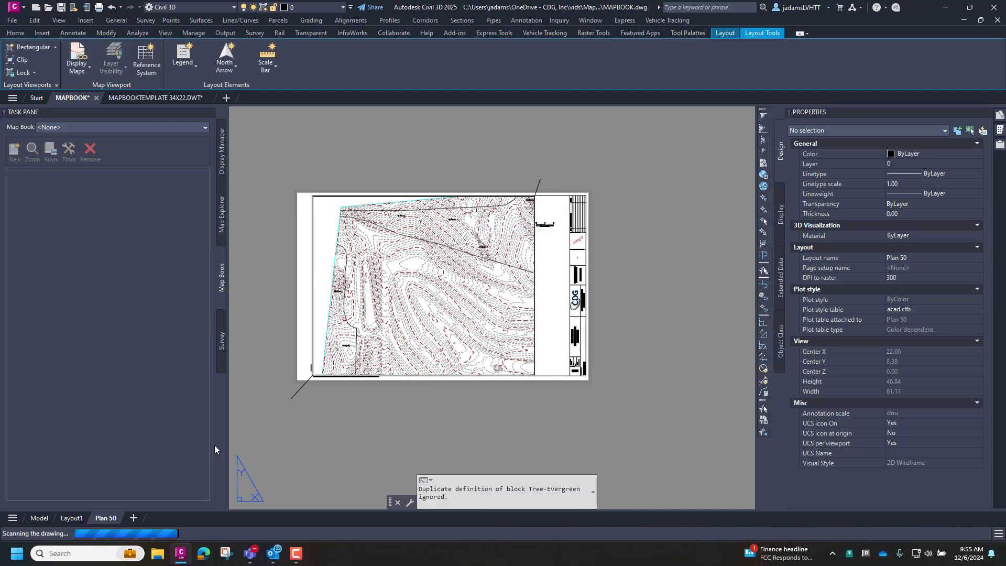
Delete the default viewport on the new Layout2-Plan 50 sheet
{"action": "left_click", "coordinate": [162, 511]}
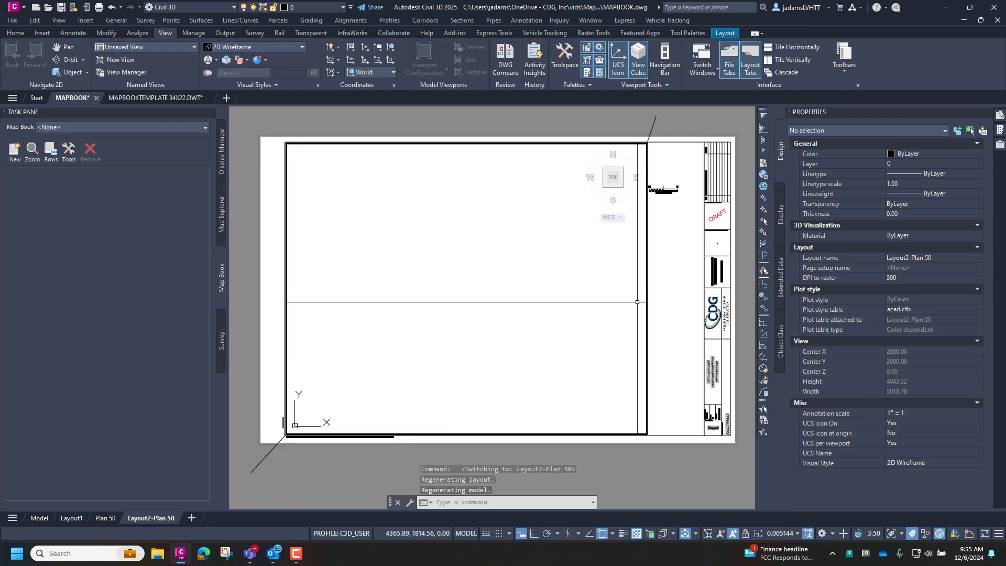
{"action": "double_click", "coordinate": [645, 299]}
{"action": "left_click", "coordinate": [646, 292]}
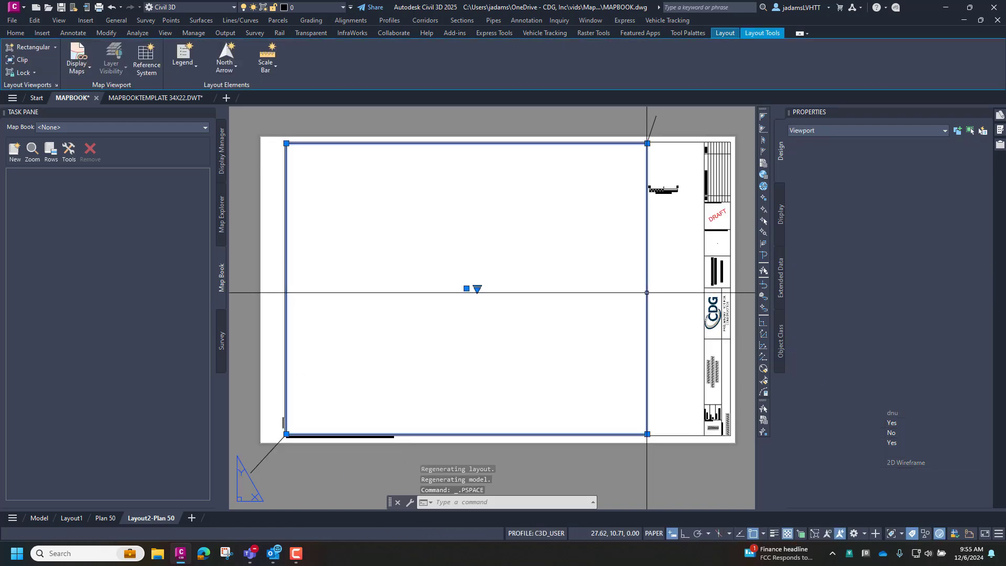
{"action": "key", "text": "Delete"}
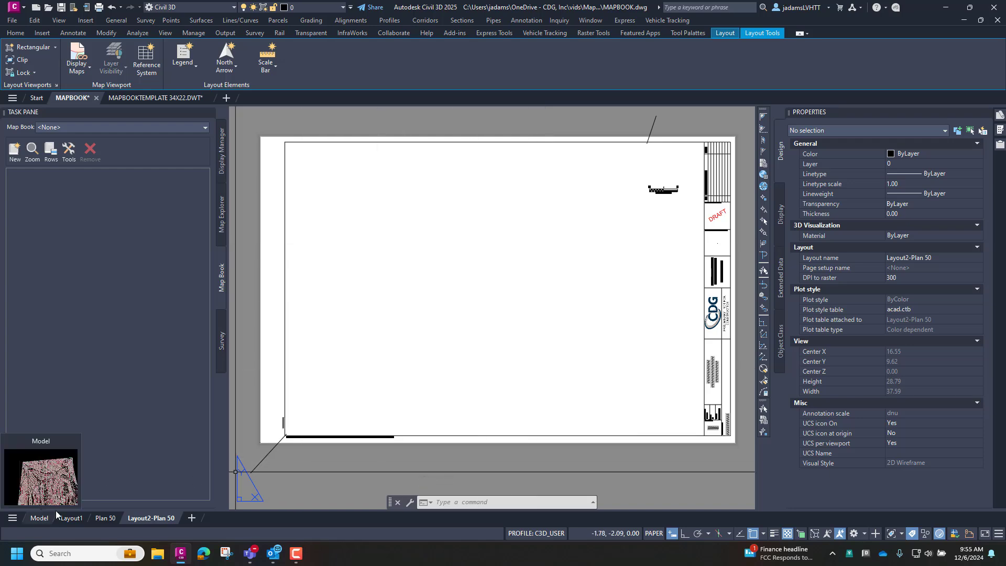
In model space, define a new view window around the next tile's two corners
{"action": "left_click", "coordinate": [39, 518]}
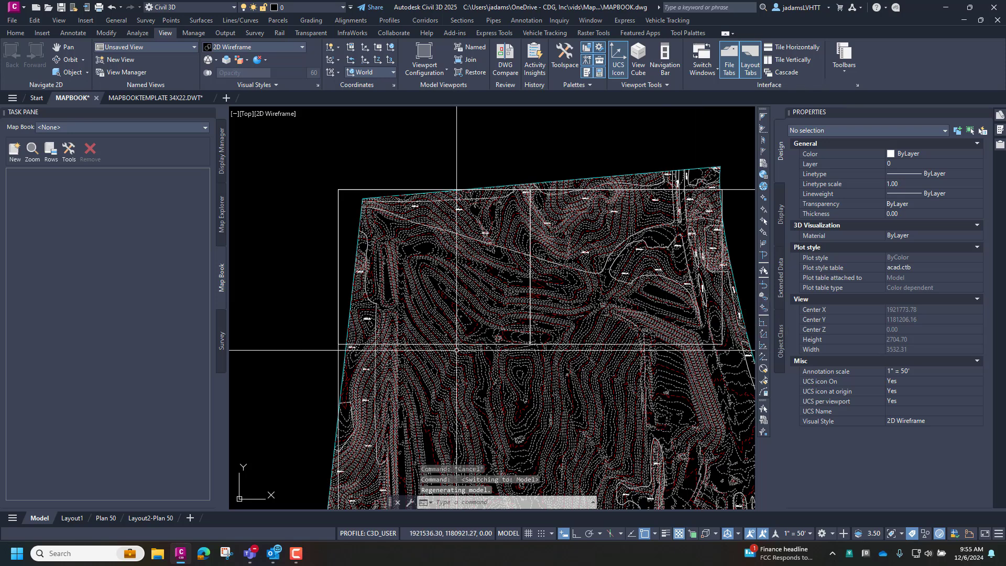
{"action": "middle_click_drag", "start_coordinate": [574, 308], "coordinate": [490, 322]}
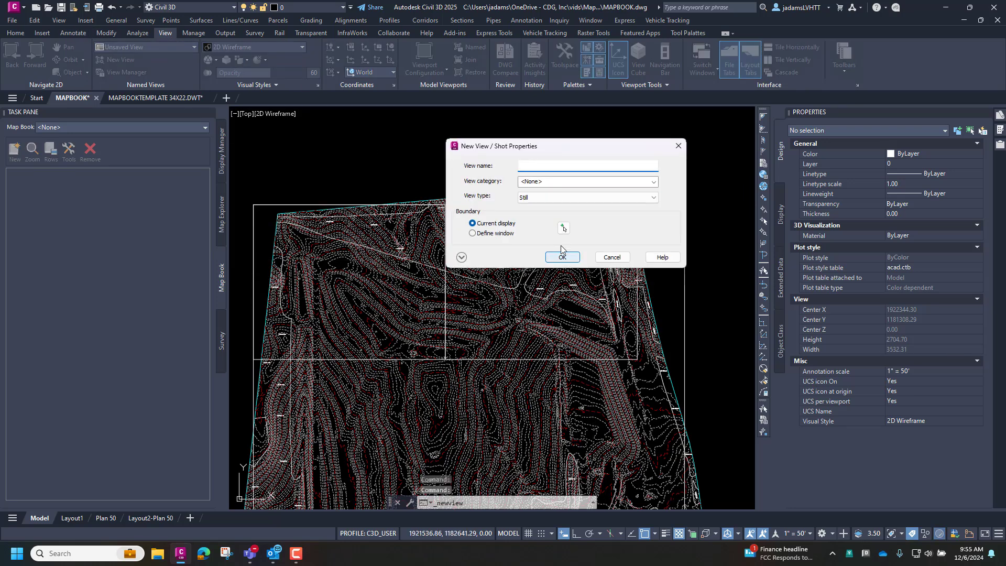
{"action": "left_click", "coordinate": [505, 237]}
{"action": "scroll", "coordinate": [455, 332], "scroll_direction": "up", "scroll_amount": 6}
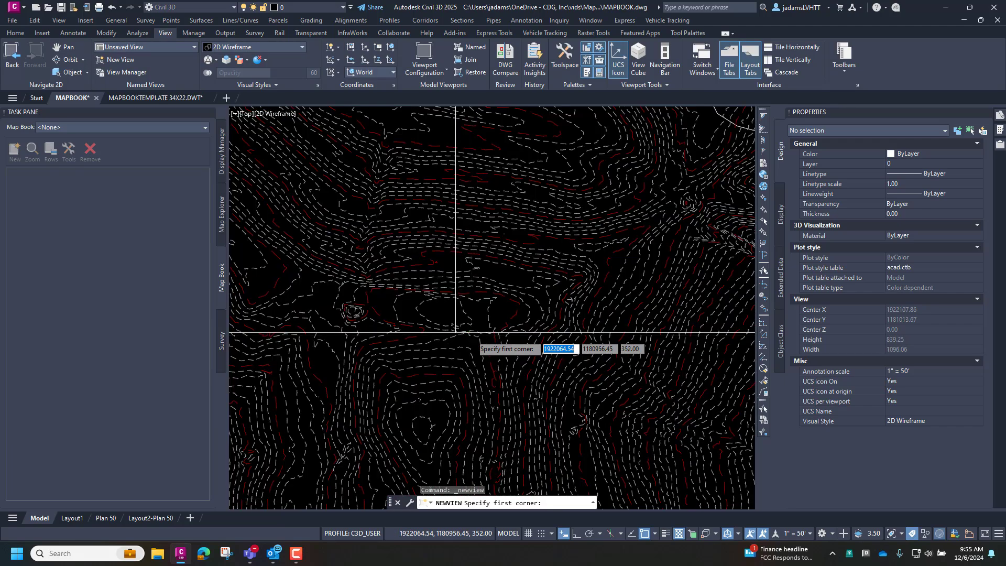
{"action": "scroll", "coordinate": [455, 332], "scroll_direction": "up", "scroll_amount": 8}
{"action": "left_click", "coordinate": [356, 323]}
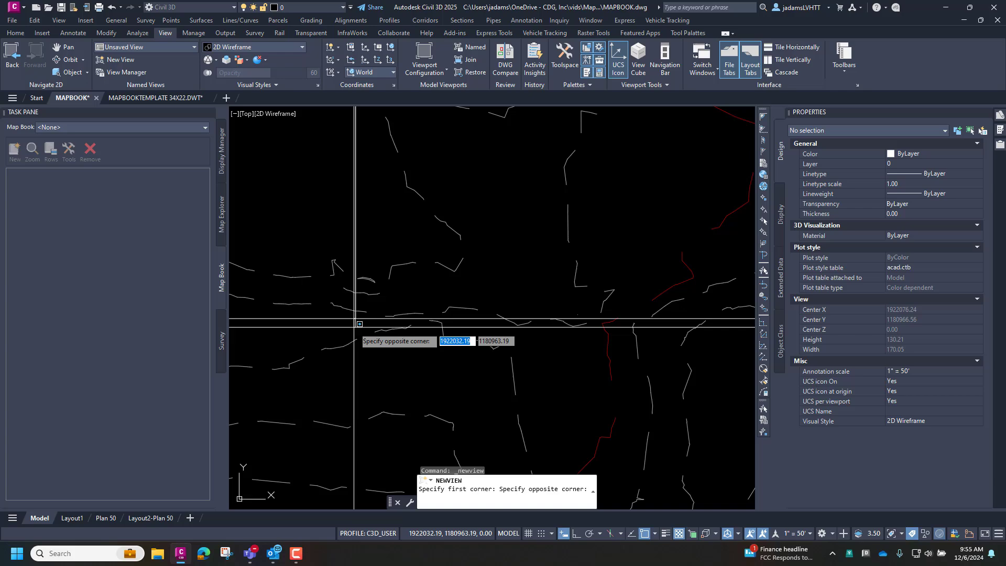
{"action": "scroll", "coordinate": [338, 352], "scroll_direction": "down", "scroll_amount": 10}
{"action": "scroll", "coordinate": [528, 134], "scroll_direction": "up", "scroll_amount": 3}
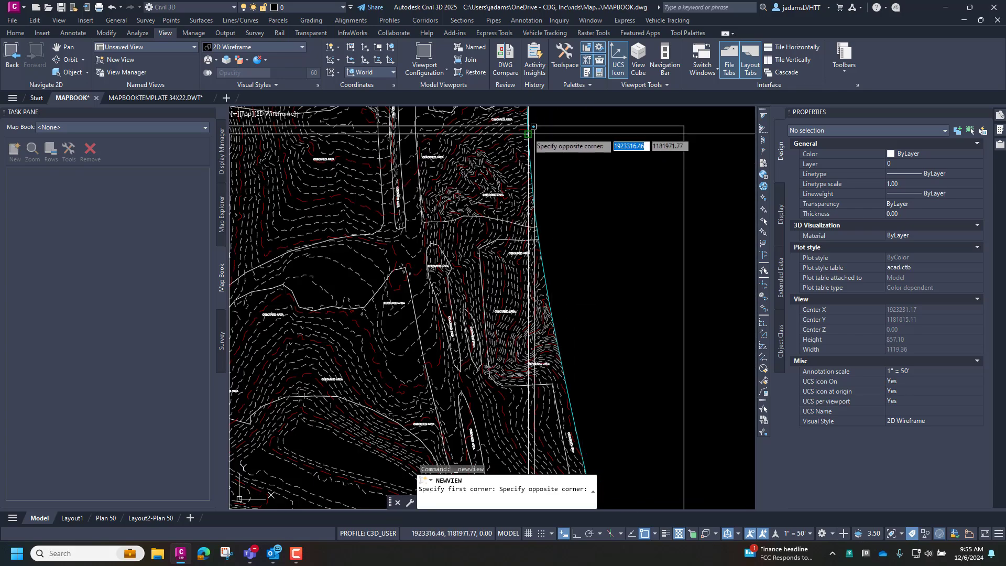
{"action": "left_click", "coordinate": [534, 126]}
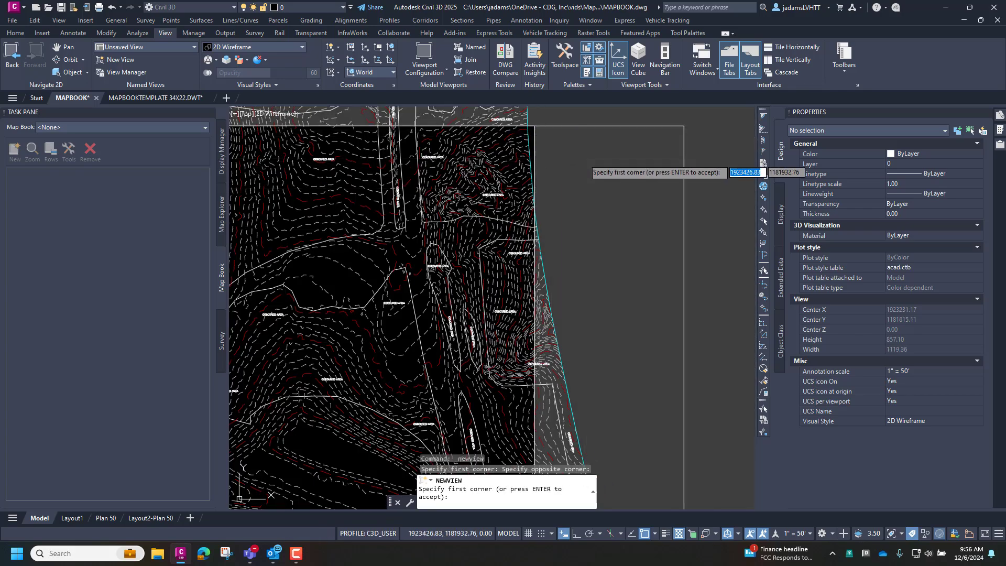
{"action": "key", "text": "Return"}
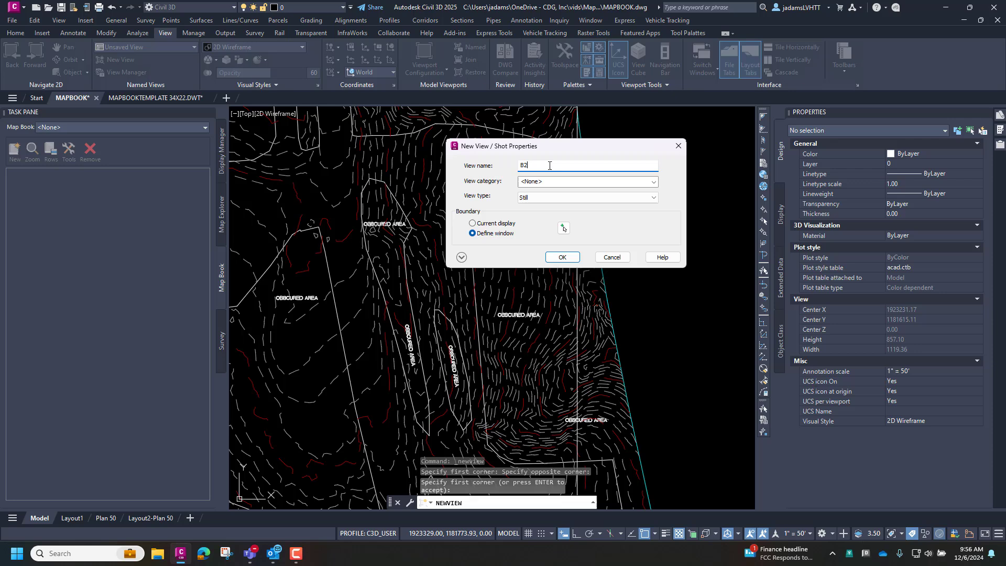
Save the view as B2 and check it in View Manager
{"action": "left_click", "coordinate": [559, 258]}
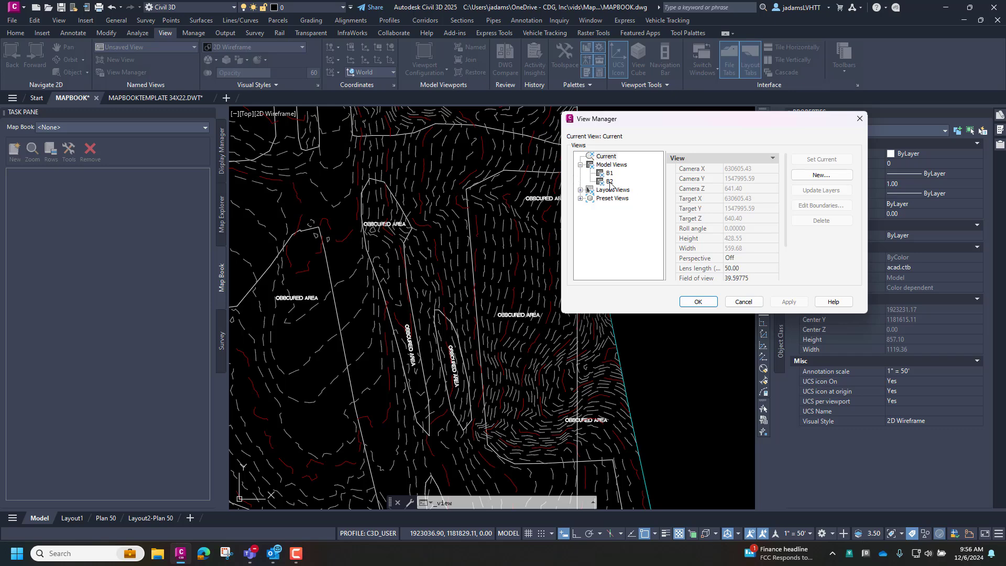
{"action": "left_click", "coordinate": [609, 182]}
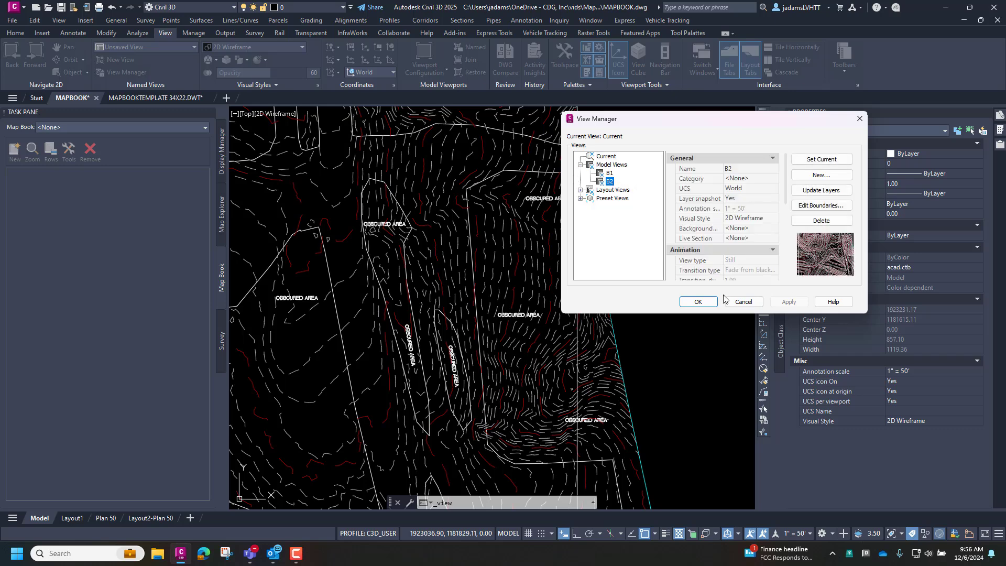
{"action": "left_click", "coordinate": [740, 302]}
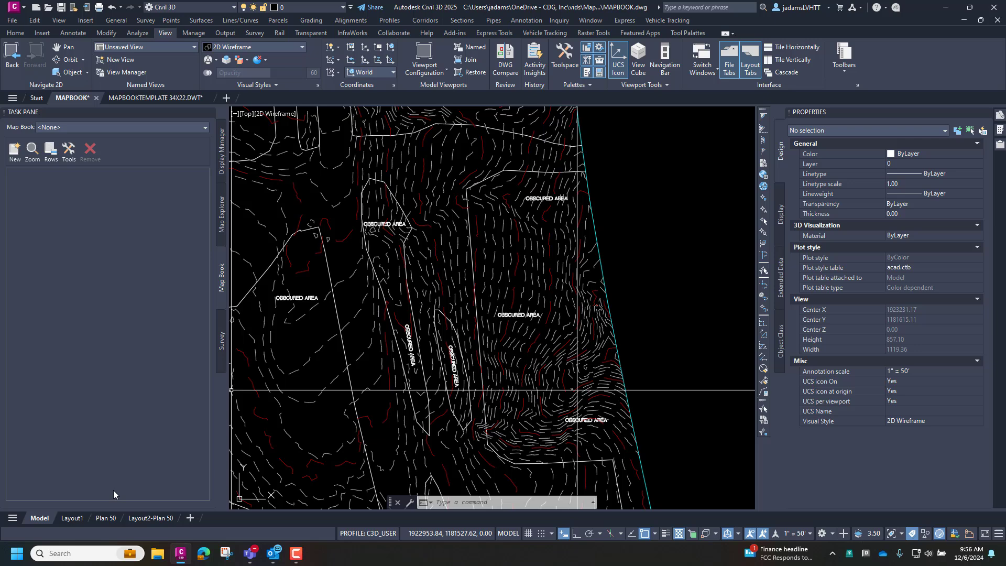
Place the saved B2 view as a viewport on the Layout2-Plan 50 sheet
{"action": "left_click", "coordinate": [133, 519]}
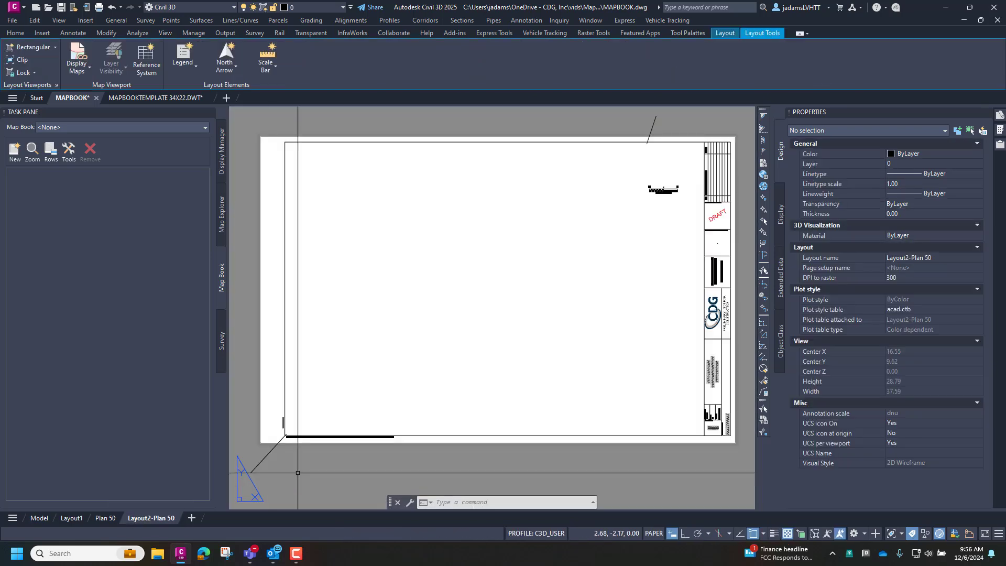
{"action": "left_click", "coordinate": [164, 33]}
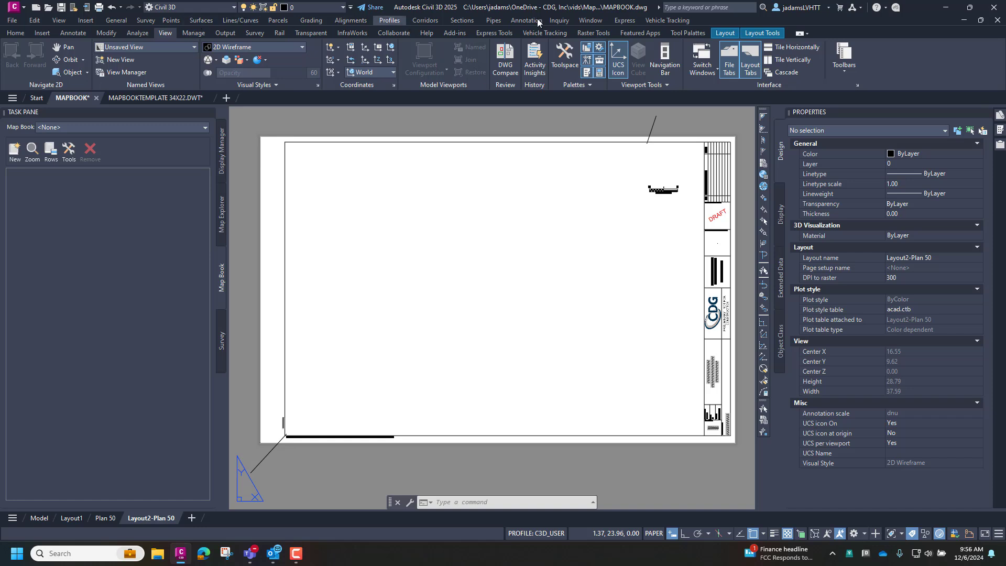
{"action": "left_click", "coordinate": [725, 34]}
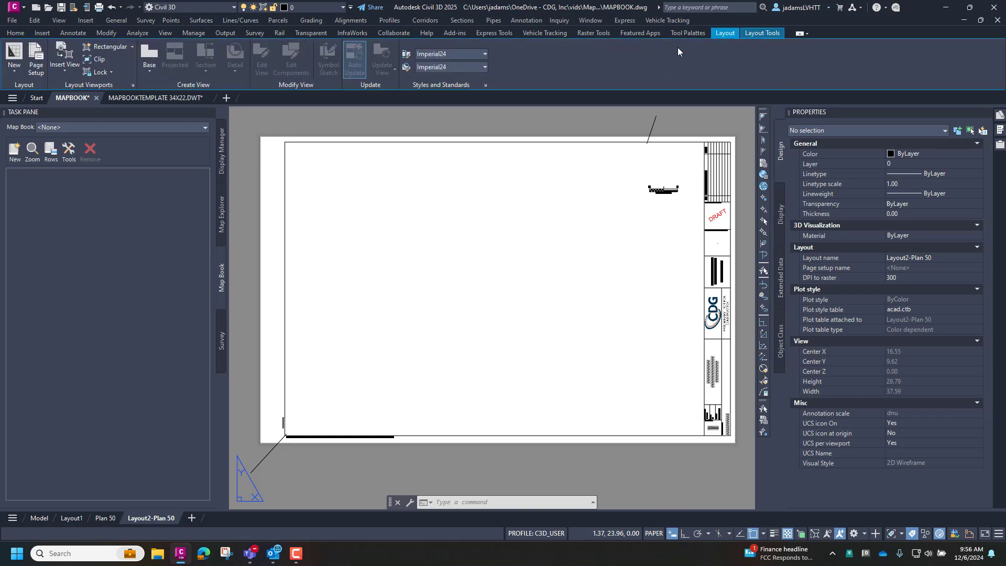
{"action": "left_click", "coordinate": [69, 75]}
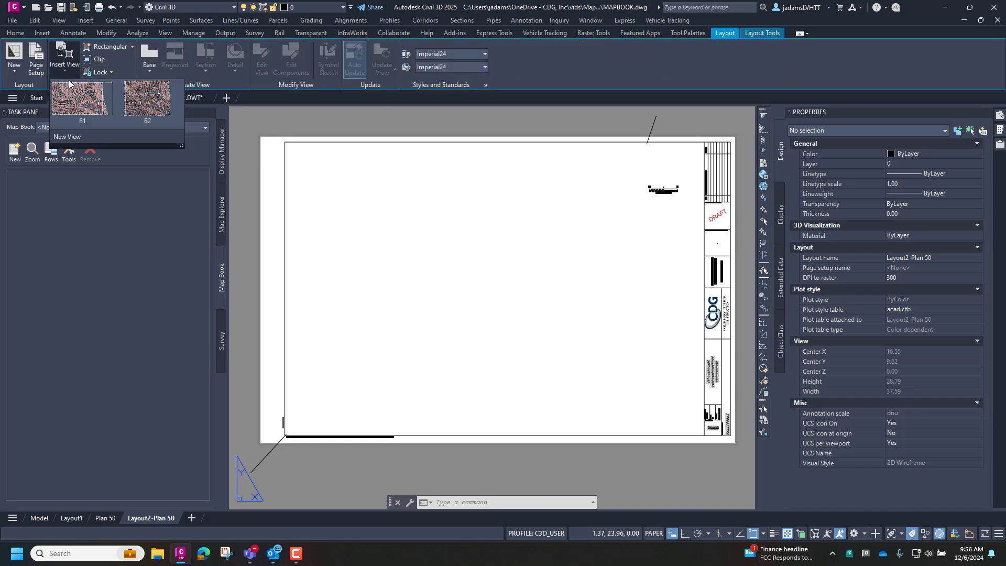
{"action": "left_click", "coordinate": [153, 107]}
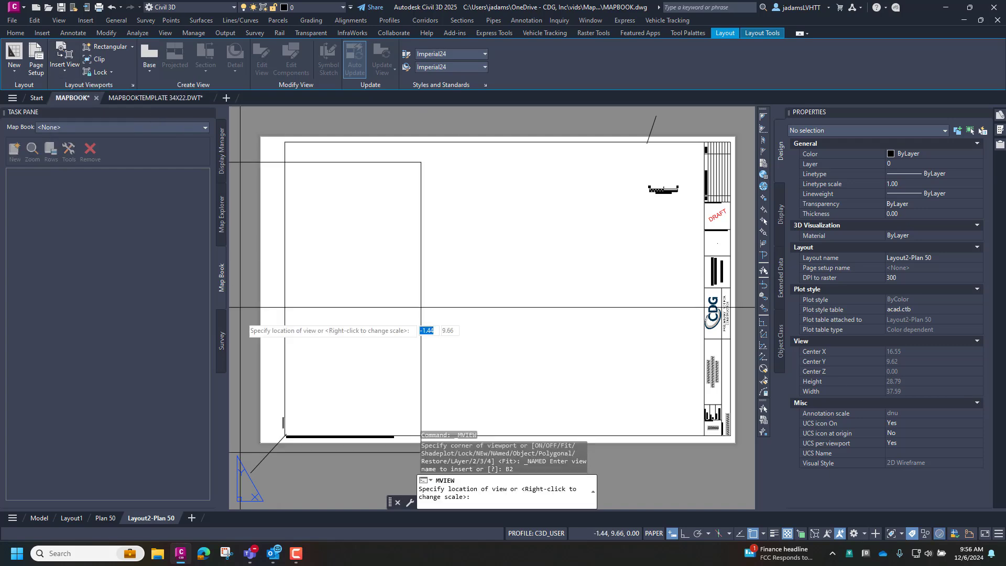
{"action": "left_click", "coordinate": [472, 283]}
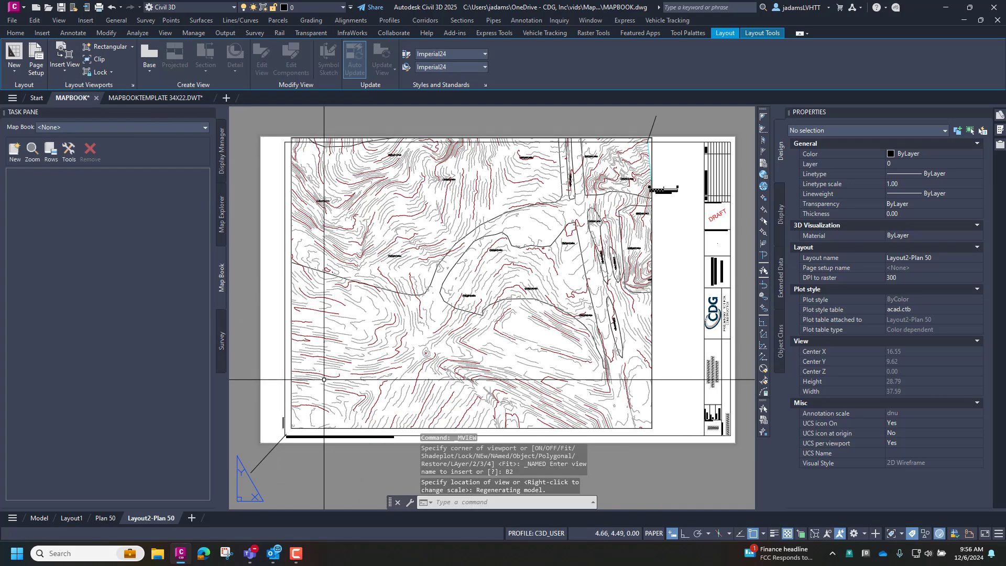
Start moving the new viewport from its lower-left corner, then cancel
{"action": "left_click", "coordinate": [291, 422]}
{"action": "right_click", "coordinate": [241, 153]}
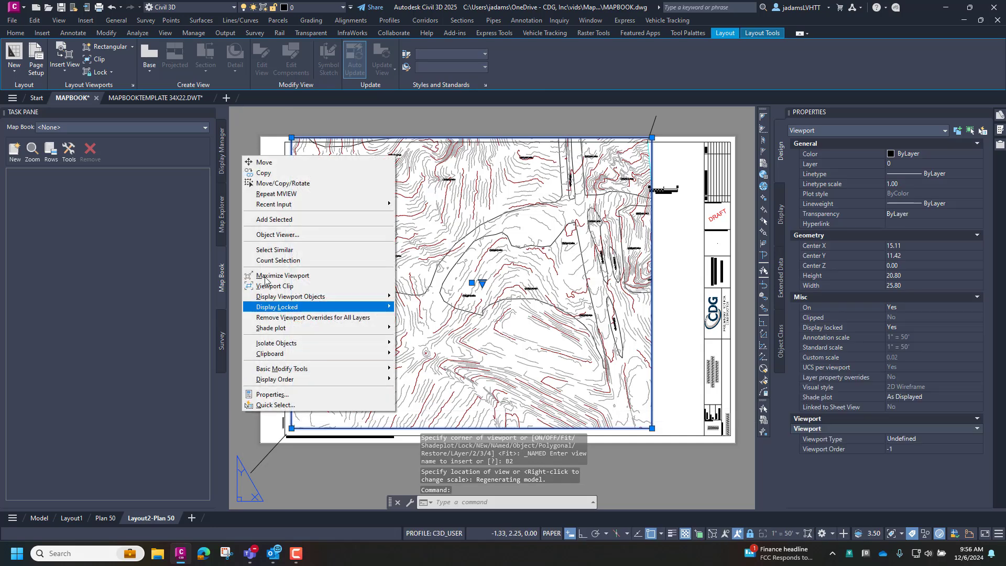
{"action": "left_click", "coordinate": [262, 162]}
{"action": "left_click", "coordinate": [290, 428]}
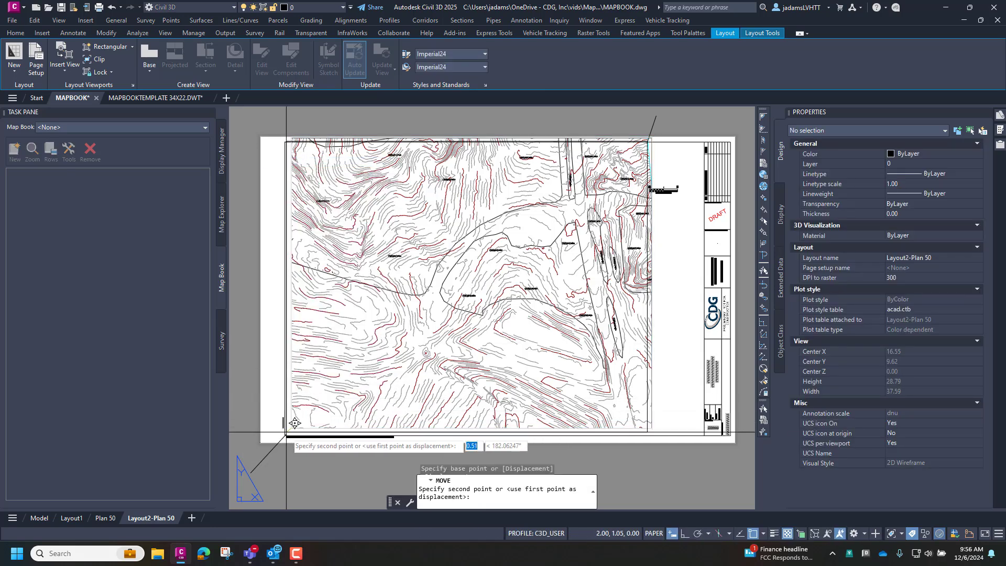
{"action": "scroll", "coordinate": [292, 423], "scroll_direction": "up", "scroll_amount": 3}
{"action": "scroll", "coordinate": [289, 422], "scroll_direction": "down", "scroll_amount": 5}
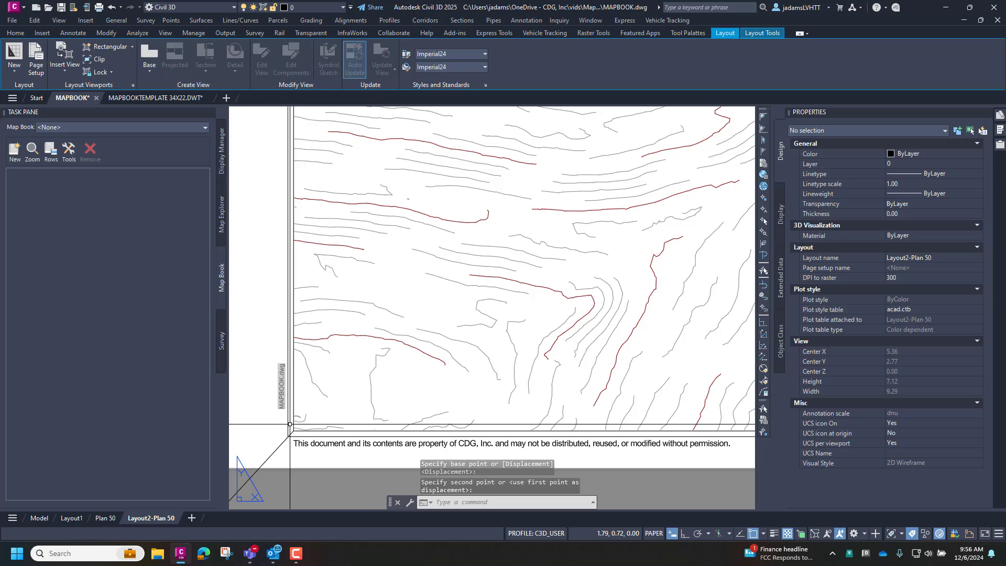
{"action": "key", "text": "Escape"}
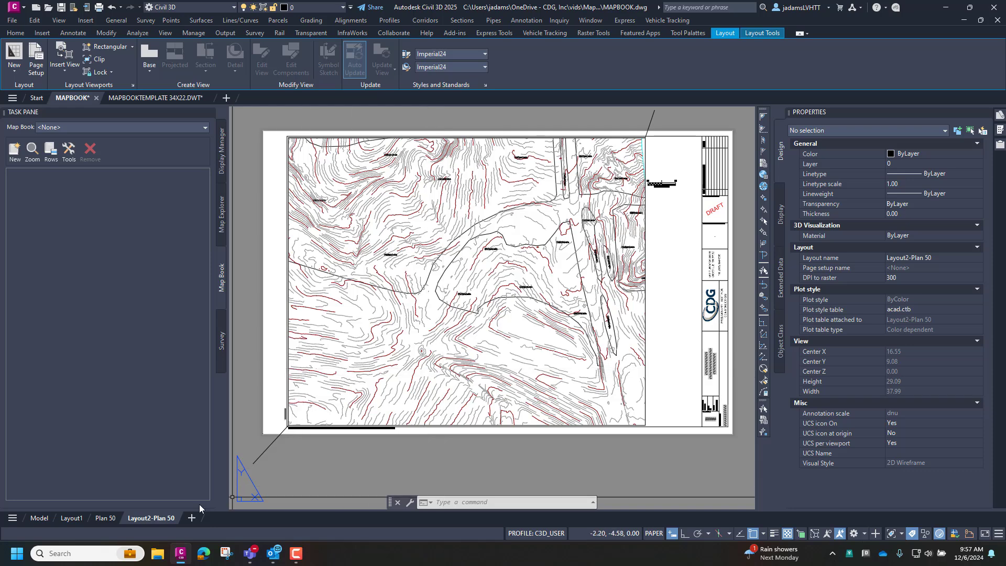
Delete the Plan 50 and Layout2-Plan 50 layouts
{"action": "right_click", "coordinate": [99, 520]}
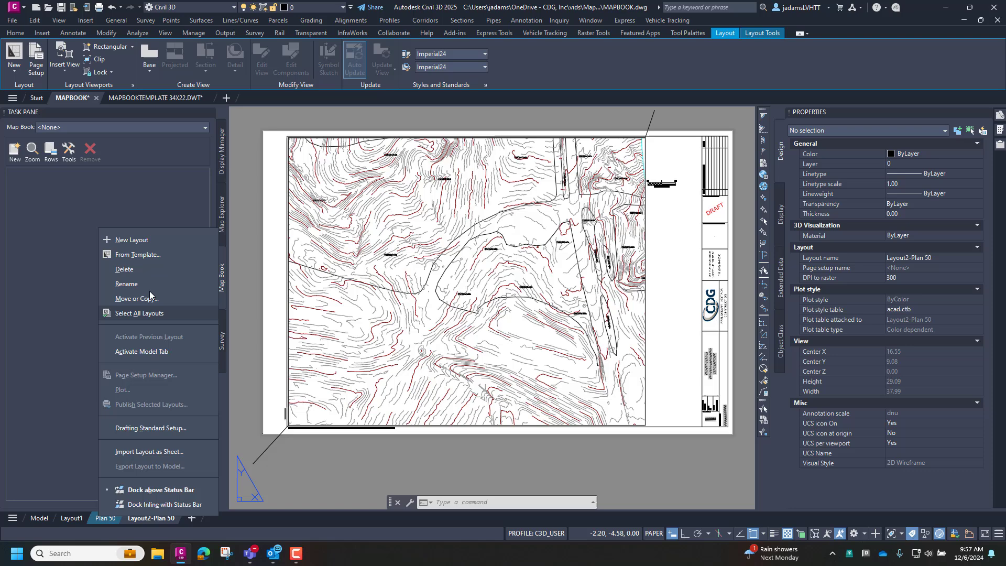
{"action": "left_click", "coordinate": [126, 270]}
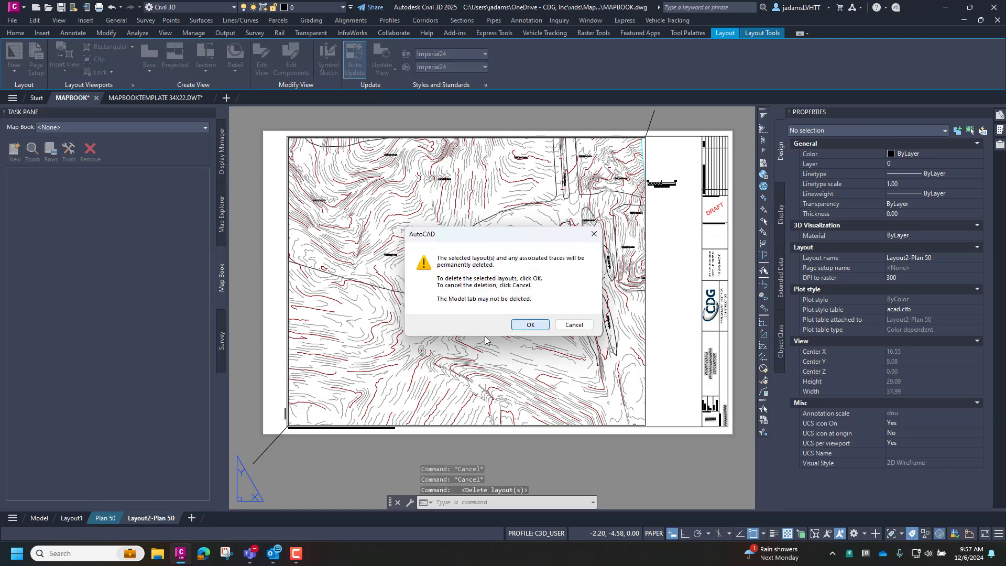
{"action": "key", "text": "Return"}
{"action": "right_click", "coordinate": [129, 517]}
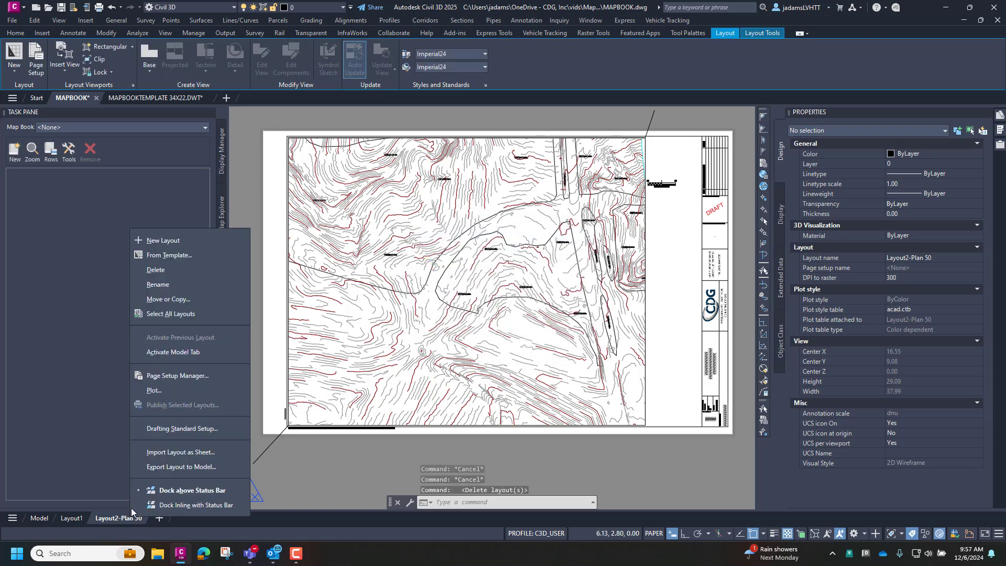
{"action": "left_click", "coordinate": [199, 269]}
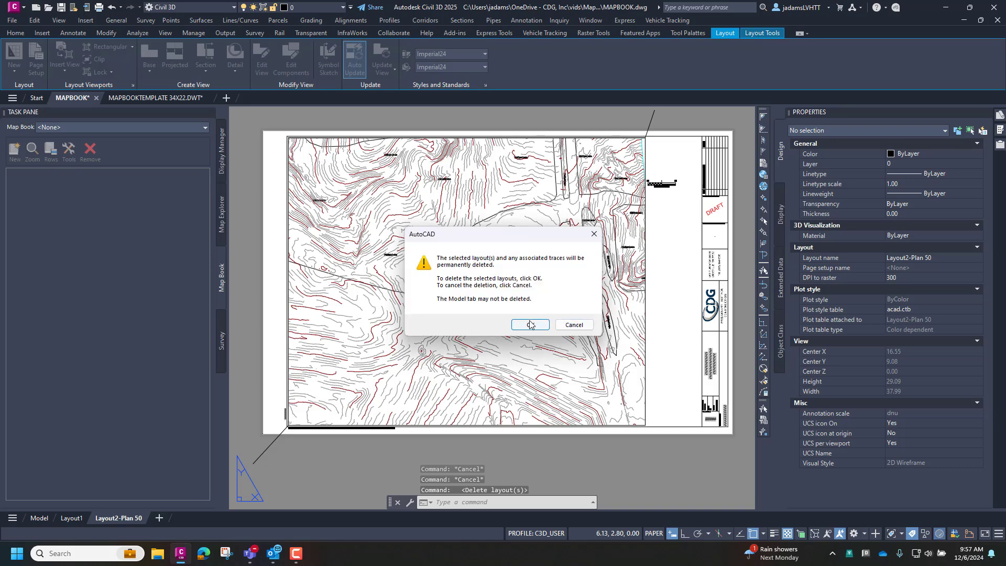
{"action": "left_click", "coordinate": [529, 325]}
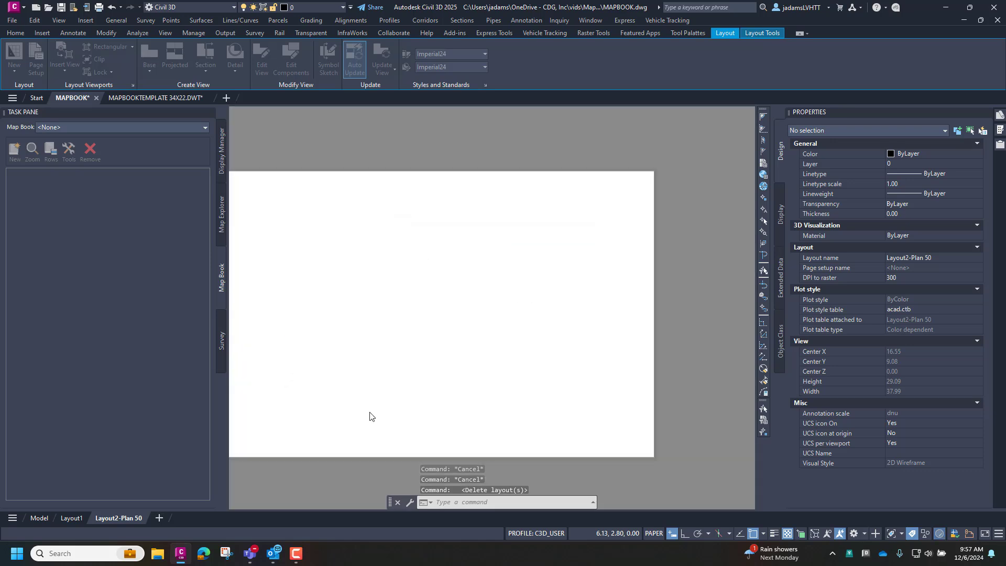
Erase both tile rectangles from model space and recentre the site
{"action": "left_click", "coordinate": [40, 518]}
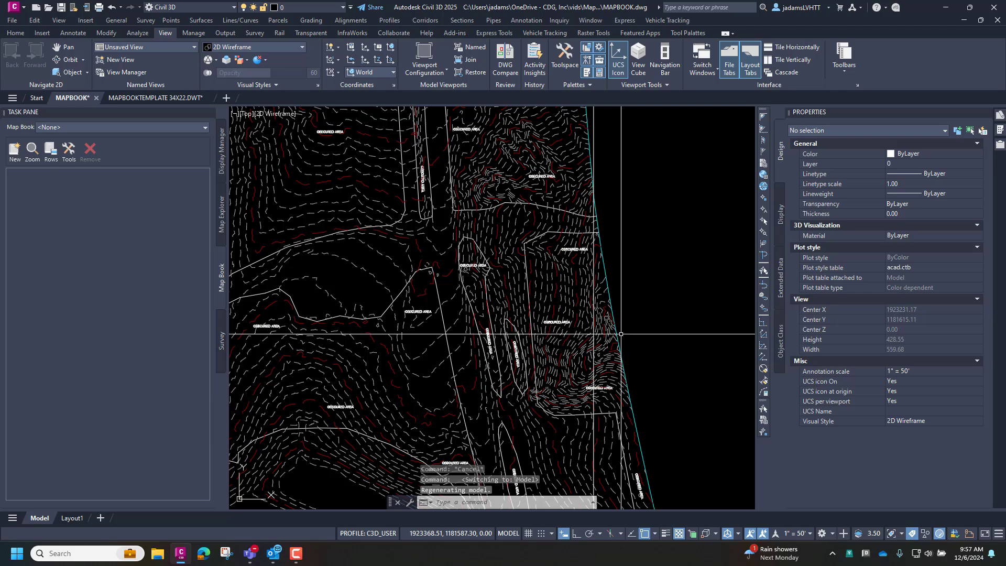
{"action": "scroll", "coordinate": [621, 333], "scroll_direction": "down", "scroll_amount": 5}
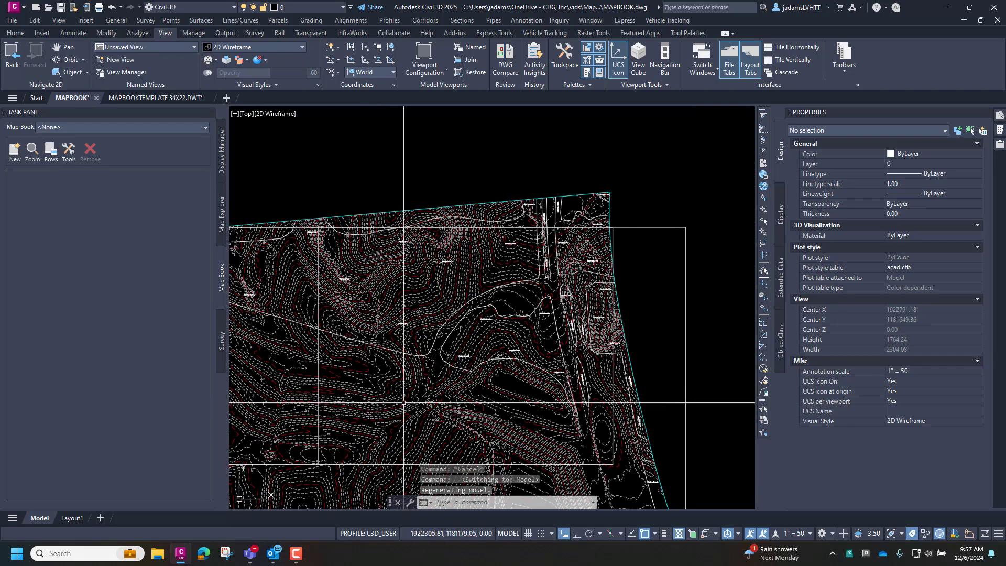
{"action": "scroll", "coordinate": [404, 403], "scroll_direction": "down", "scroll_amount": 3}
{"action": "left_click", "coordinate": [508, 329]}
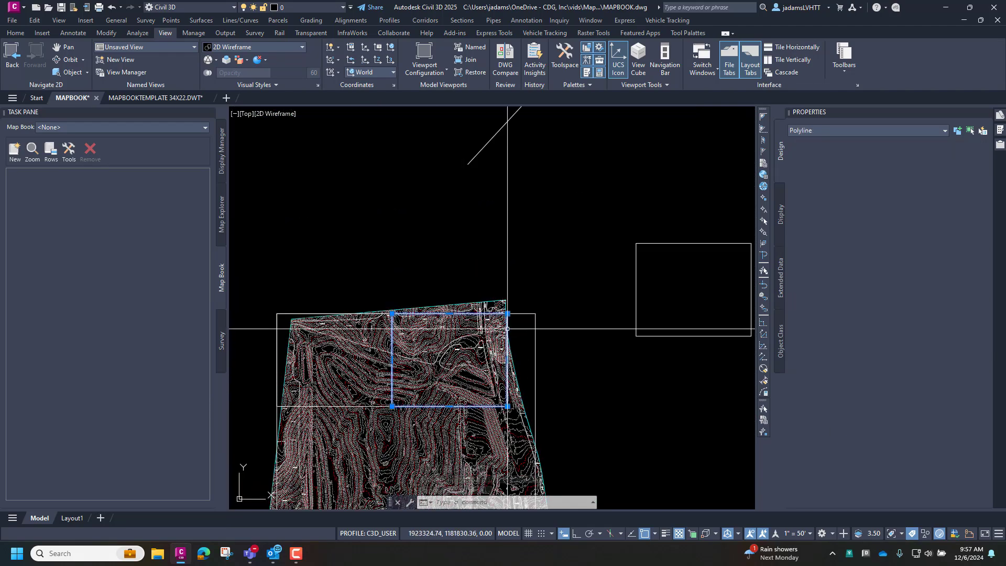
{"action": "key", "text": "Delete"}
{"action": "left_click", "coordinate": [370, 406]}
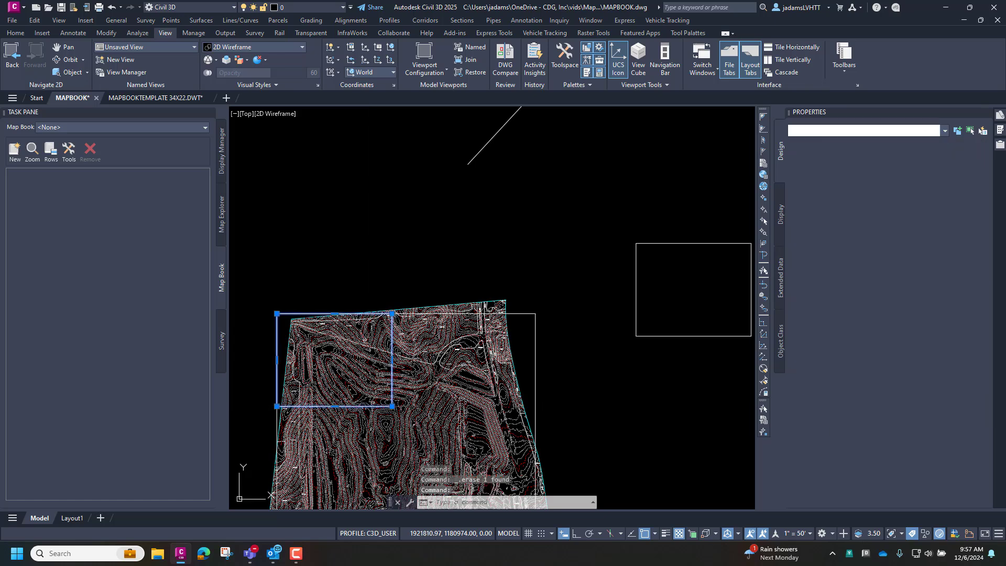
{"action": "key", "text": "Delete"}
{"action": "mouse_move", "coordinate": [361, 326]}
{"action": "middle_mouse_down"}
{"action": "mouse_move", "coordinate": [391, 302]}
{"action": "mouse_move", "coordinate": [407, 178]}
{"action": "middle_mouse_up"}
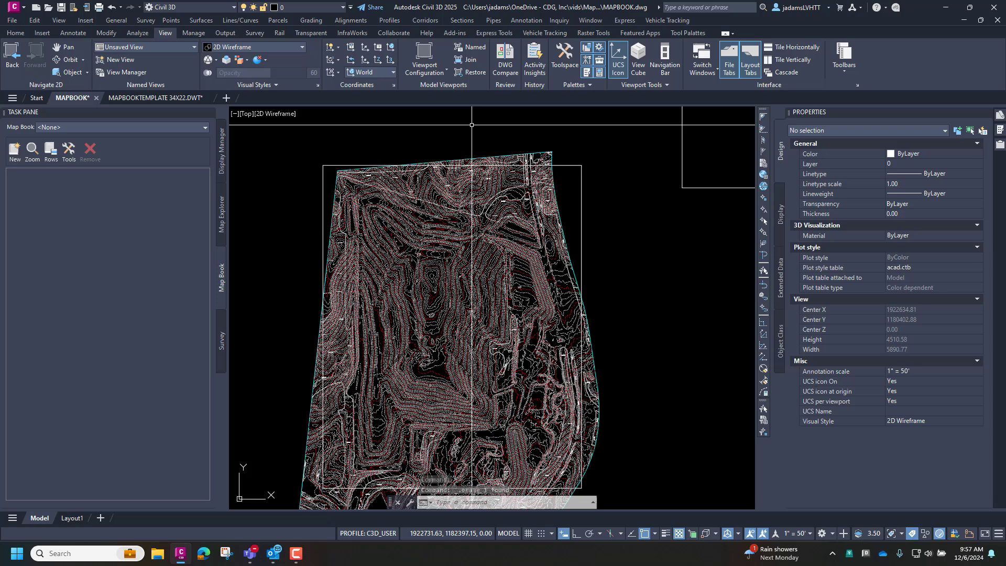
Erase the old viewport on the template's Plan 50 layout
{"action": "left_click", "coordinate": [162, 97]}
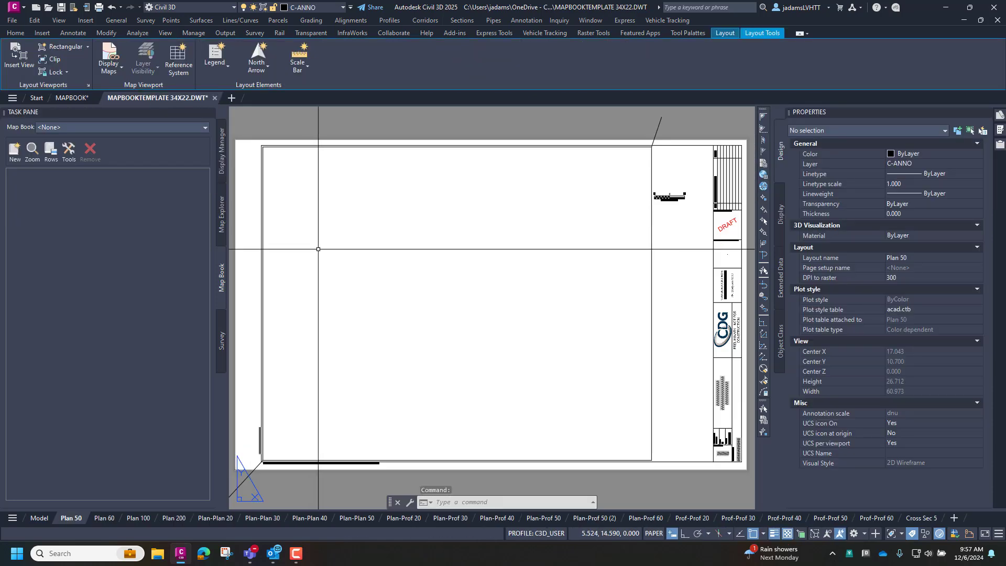
{"action": "left_click", "coordinate": [653, 265]}
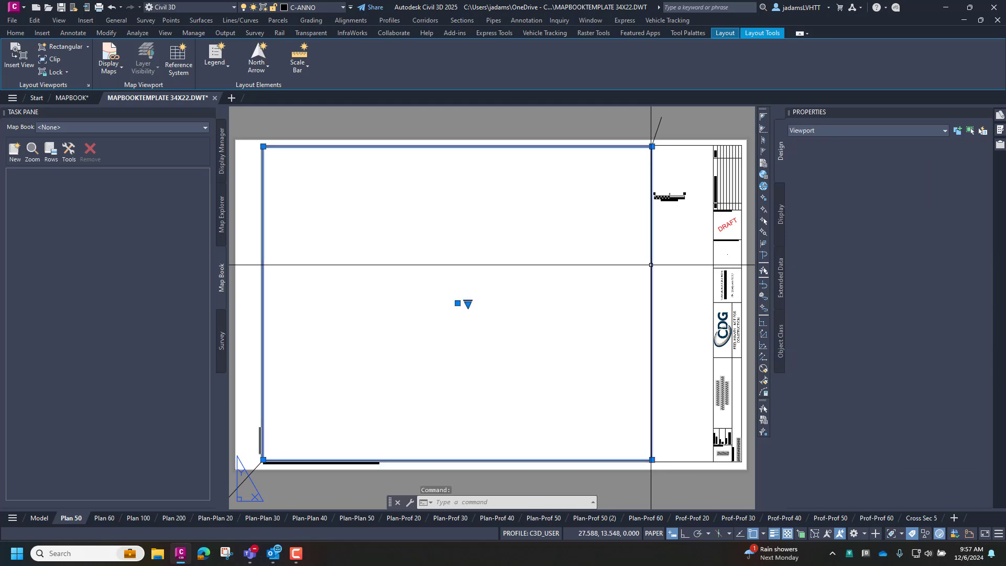
{"action": "key", "text": "Delete"}
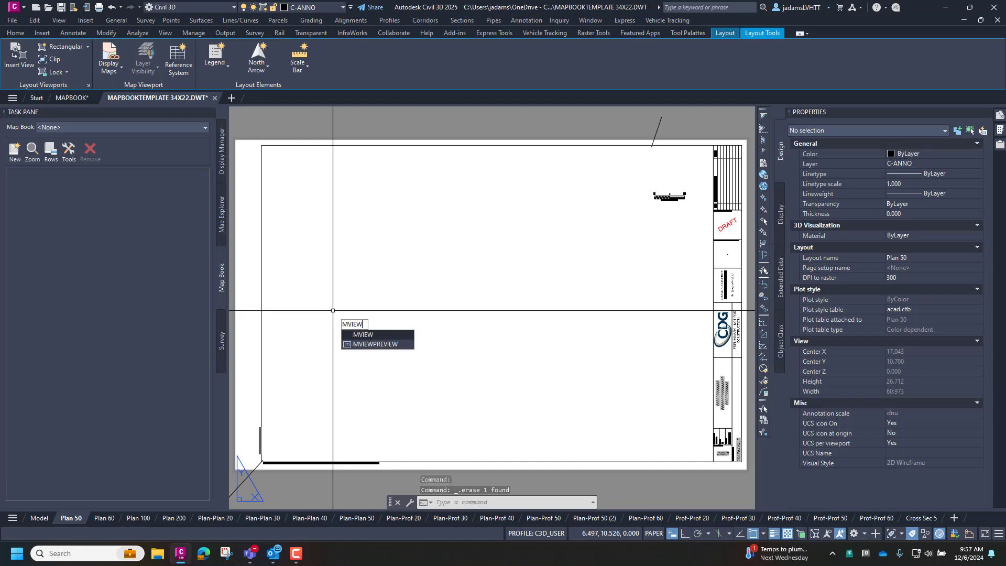
Draw a new 25.8-by-20.8 viewport across the title block's drawing area
{"action": "key", "text": "Return"}
{"action": "scroll", "coordinate": [258, 463], "scroll_direction": "up", "scroll_amount": 3}
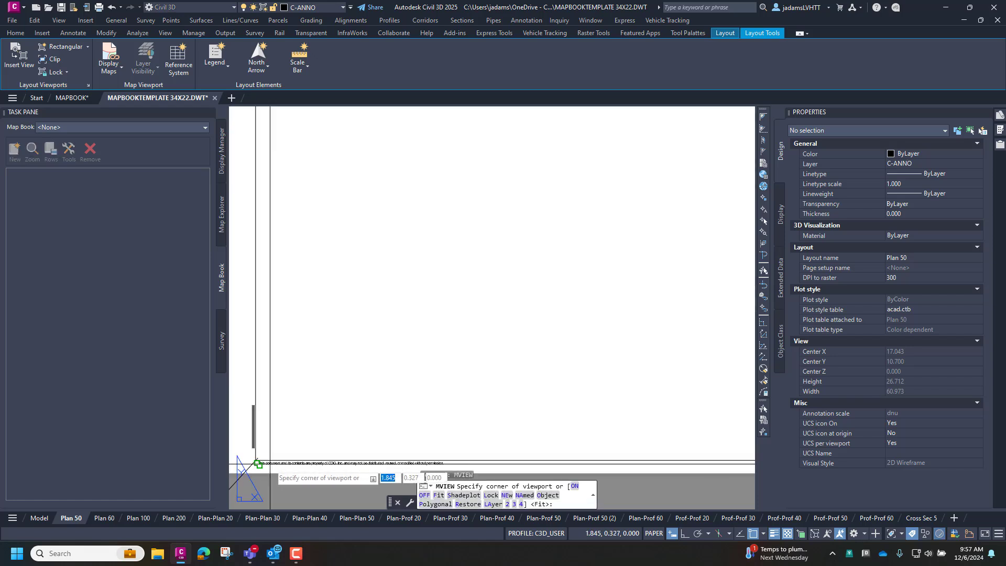
{"action": "left_click", "coordinate": [257, 463]}
{"action": "scroll", "coordinate": [252, 461], "scroll_direction": "down", "scroll_amount": 5}
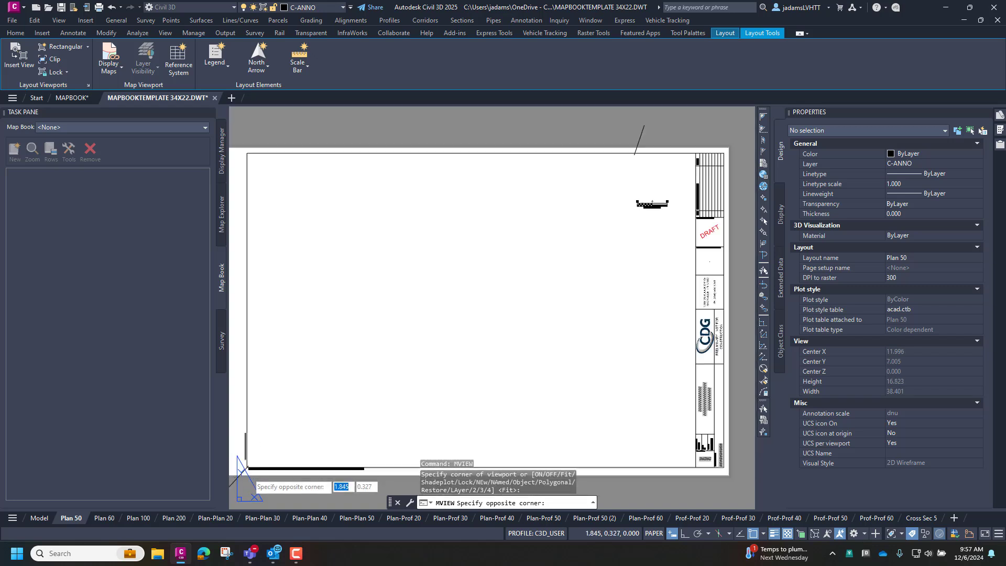
{"action": "scroll", "coordinate": [246, 468], "scroll_direction": "down", "scroll_amount": 4}
{"action": "scroll", "coordinate": [421, 321], "scroll_direction": "up", "scroll_amount": 4}
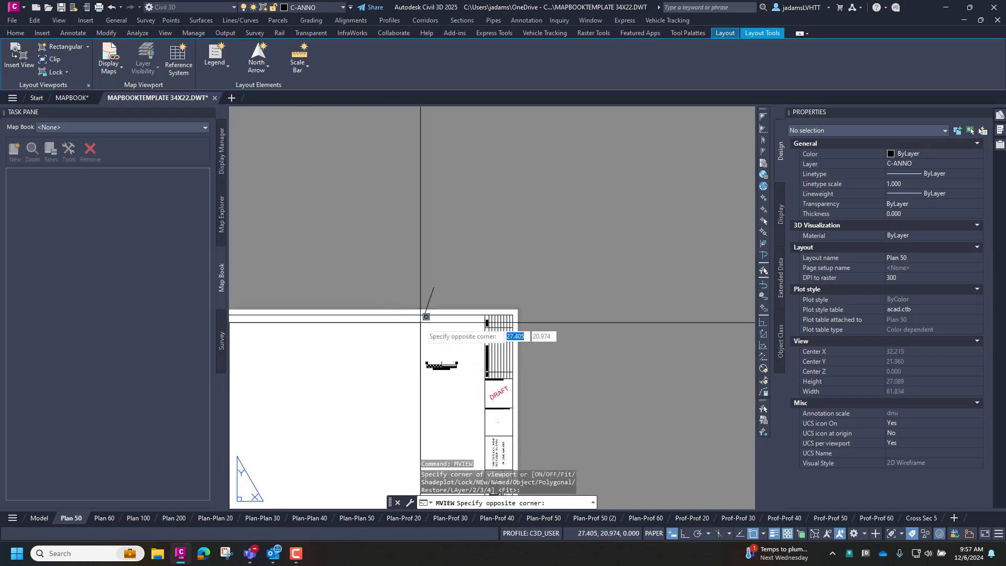
{"action": "left_click", "coordinate": [426, 317]}
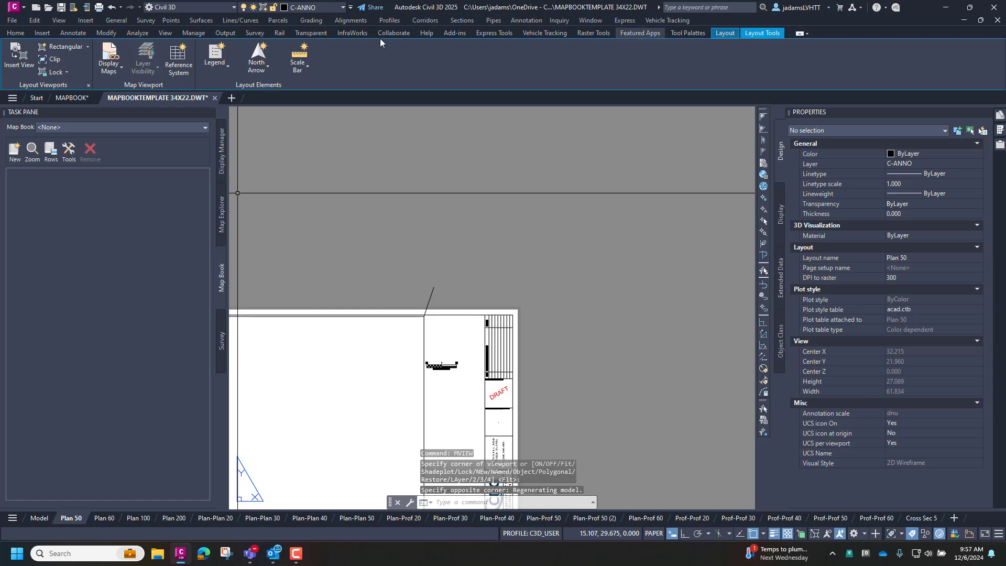
{"action": "scroll", "coordinate": [580, 187], "scroll_direction": "down", "scroll_amount": 3}
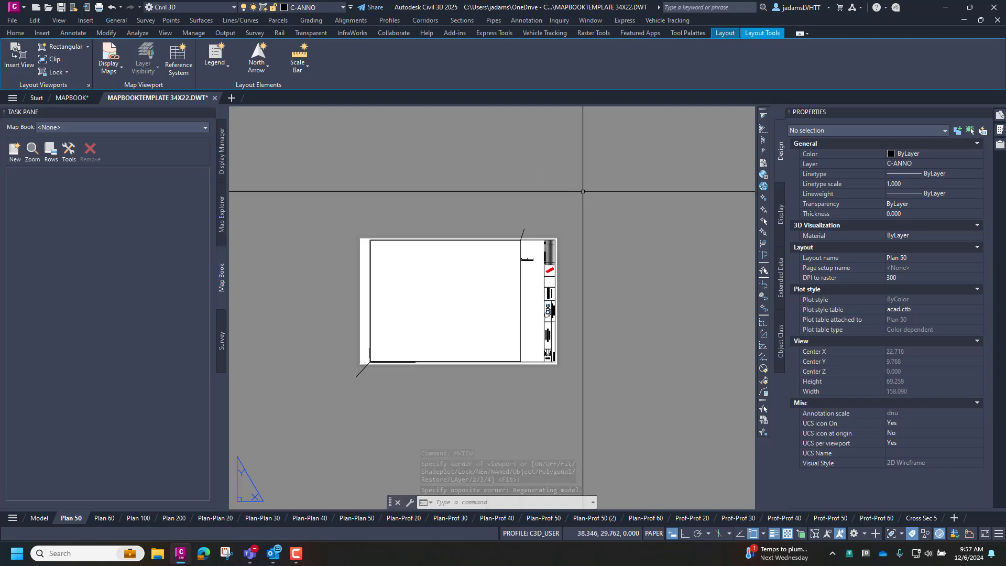
{"action": "scroll", "coordinate": [388, 282], "scroll_direction": "up", "scroll_amount": 2}
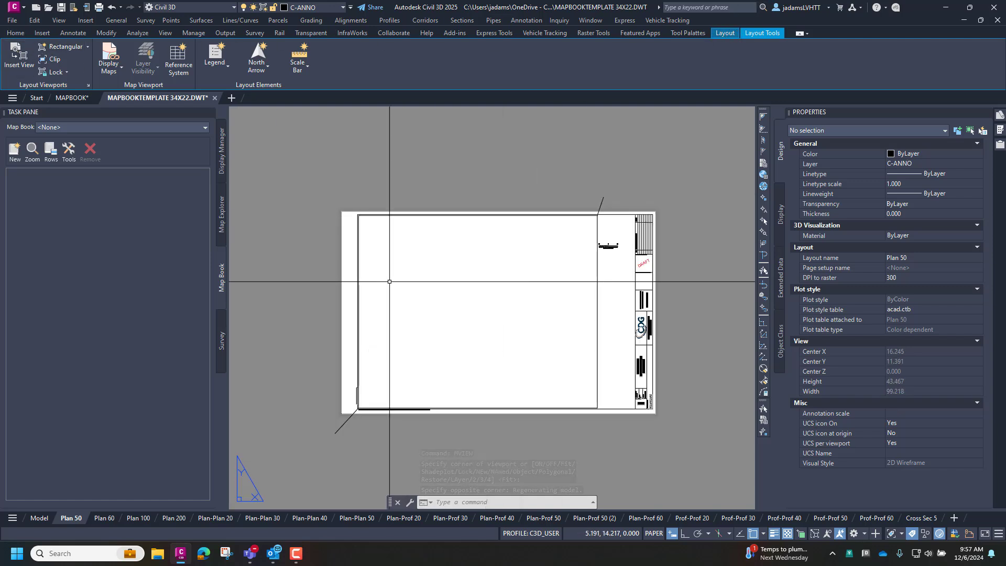
{"action": "left_click", "coordinate": [596, 284]}
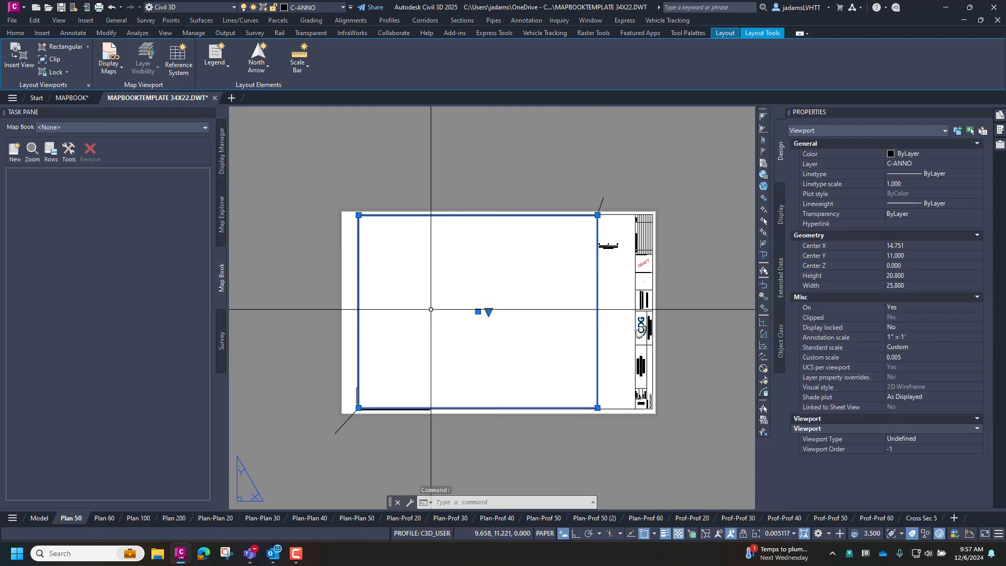
{"action": "key", "text": "Escape"}
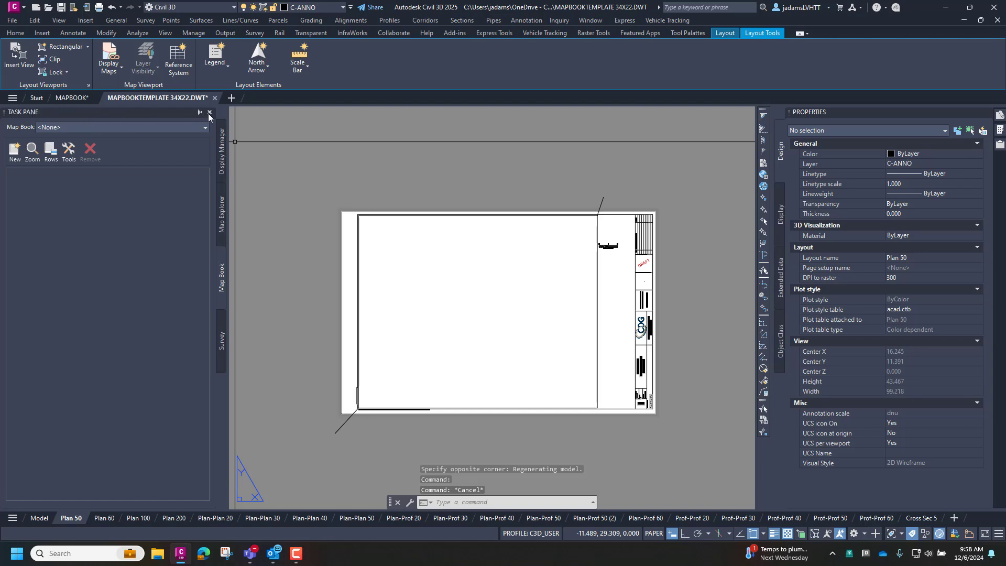
{"action": "left_click", "coordinate": [209, 112]}
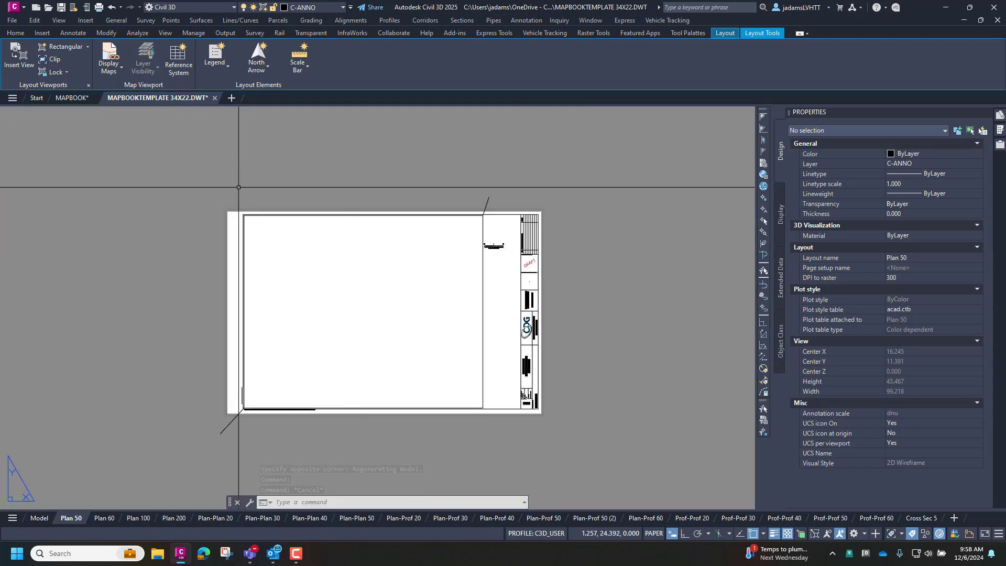
{"action": "type", "text": "MAPW"}
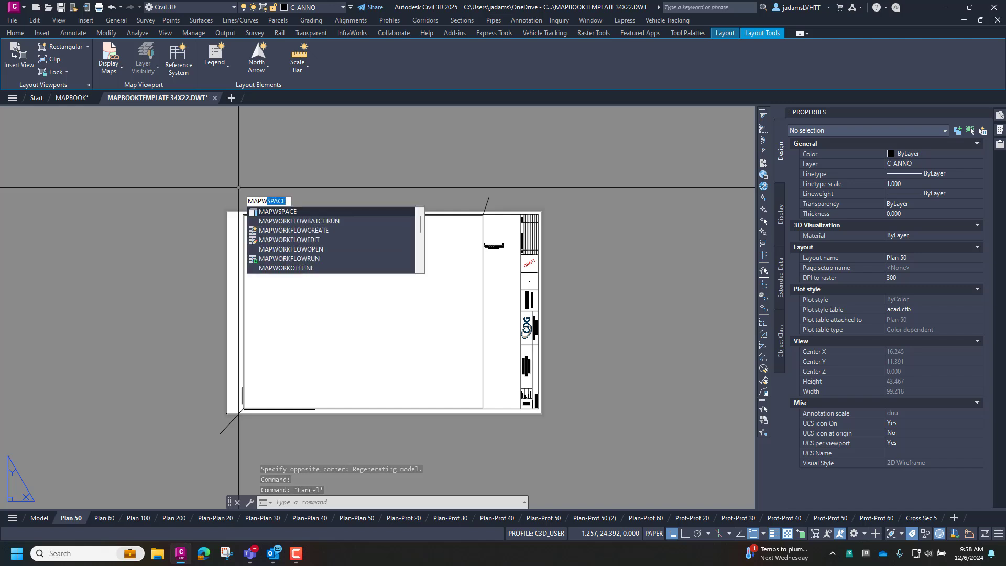
{"action": "key", "text": "Escape"}
{"action": "left_click", "coordinate": [18, 34]}
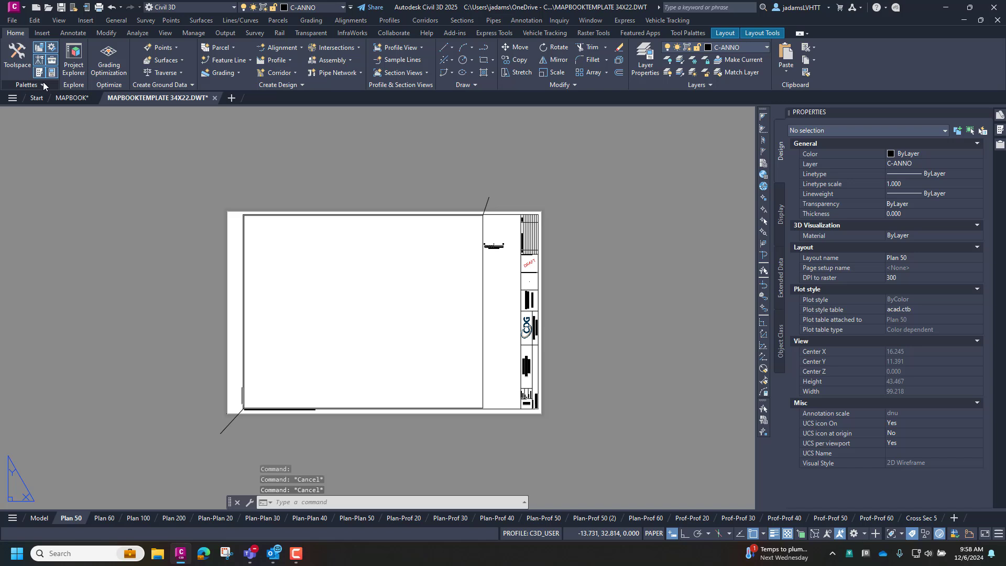
{"action": "left_click", "coordinate": [44, 86]}
{"action": "left_click", "coordinate": [83, 98]}
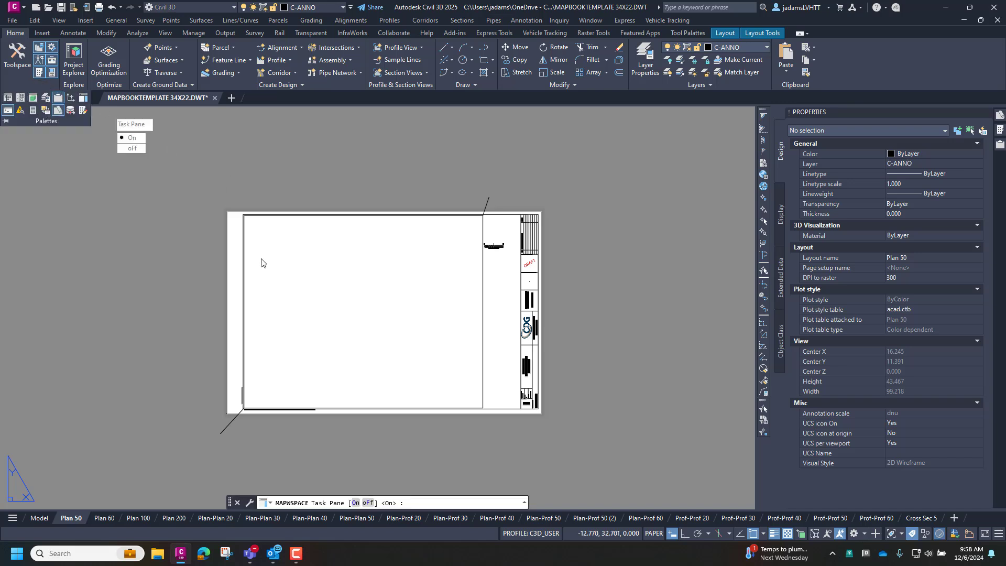
{"action": "left_click", "coordinate": [134, 138]}
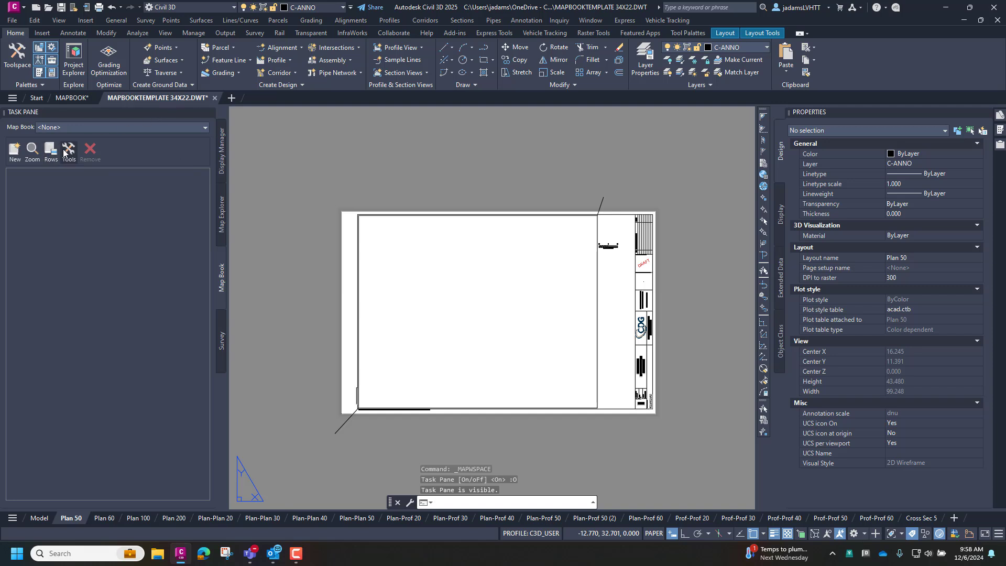
Assign the new viewport as the Main Viewport placeholder and save MAPBOOKTEMPLATE 34X22.DWT
{"action": "left_click", "coordinate": [65, 151]}
{"action": "left_click", "coordinate": [108, 190]}
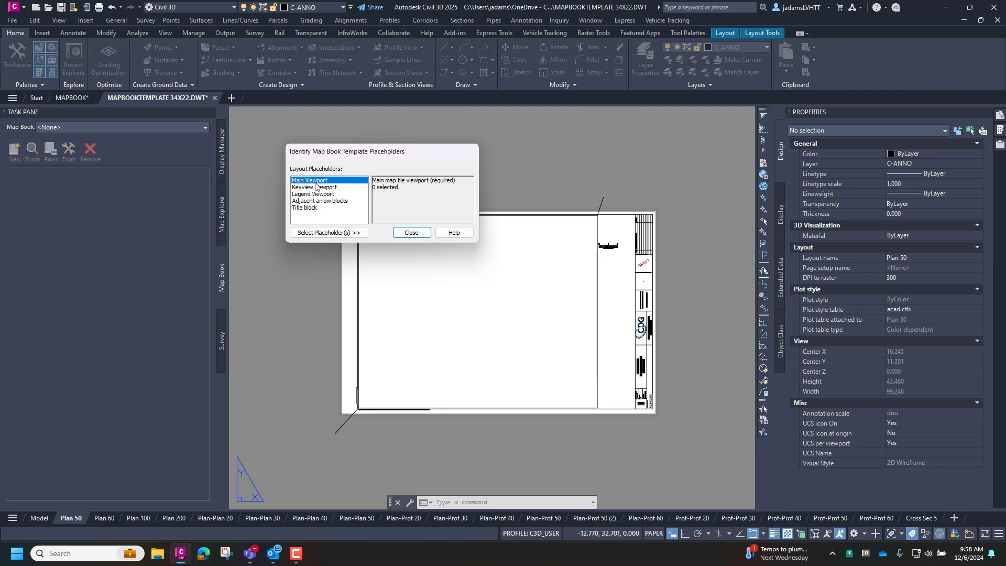
{"action": "left_click", "coordinate": [315, 232]}
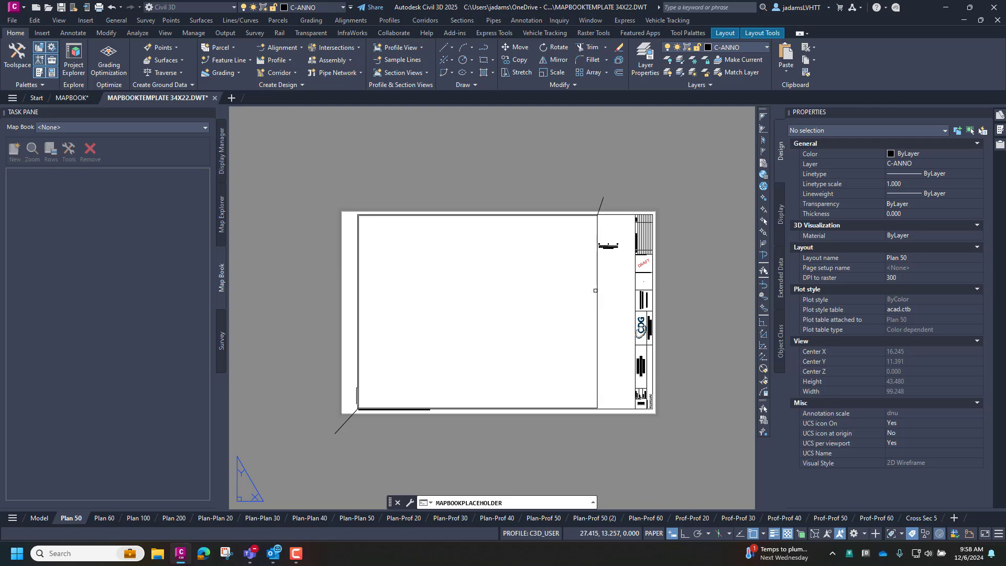
{"action": "left_click", "coordinate": [597, 290]}
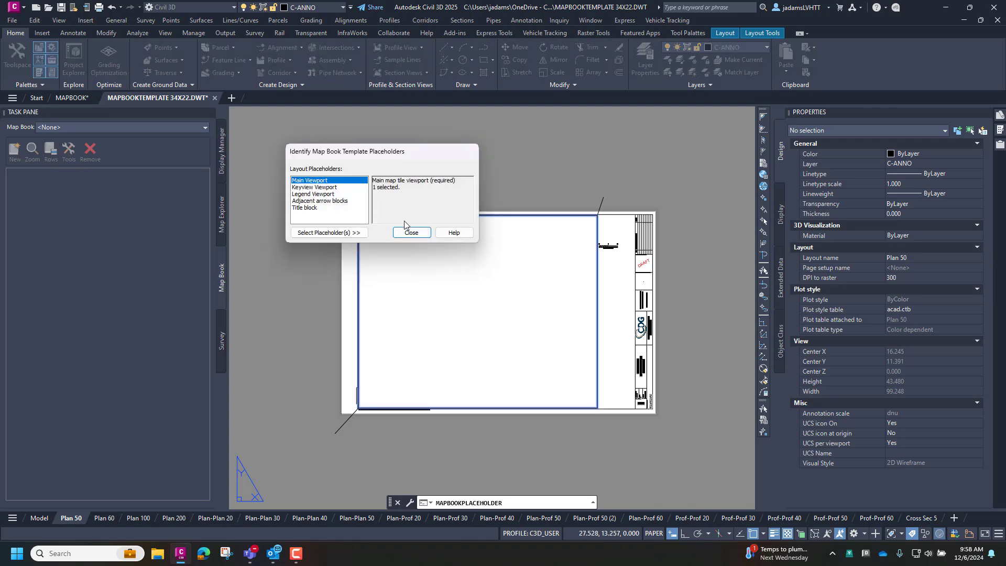
{"action": "left_click", "coordinate": [411, 232]}
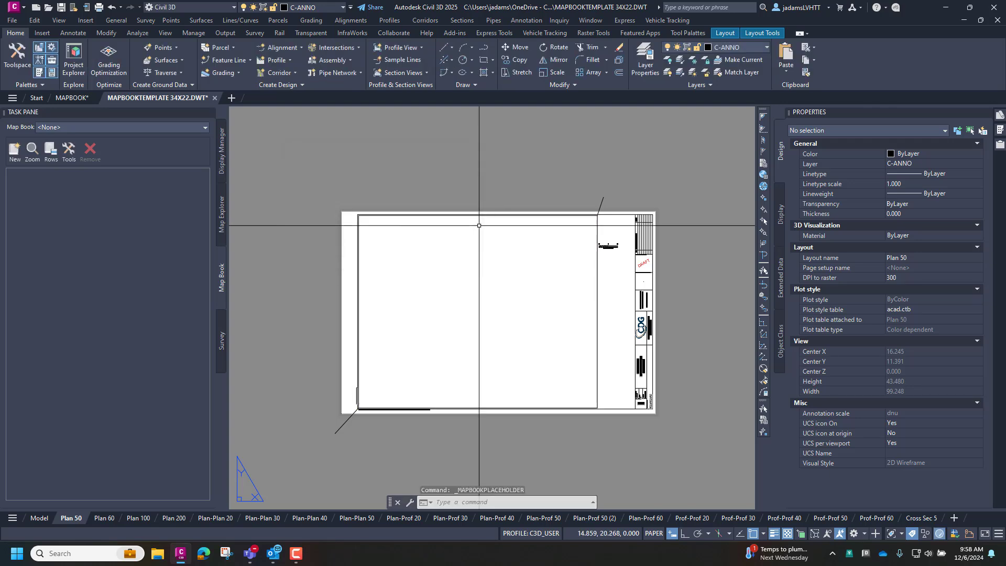
{"action": "right_click", "coordinate": [191, 103]}
{"action": "left_click", "coordinate": [215, 140]}
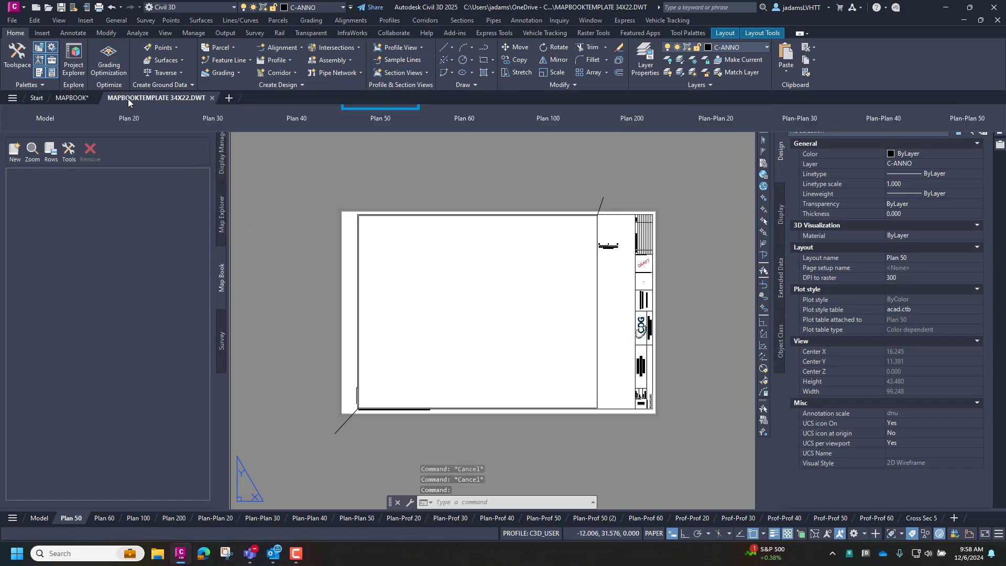
Back in MAPBOOK.dwg, start a new map book from the Map Book tab's New menu
{"action": "left_click", "coordinate": [73, 98]}
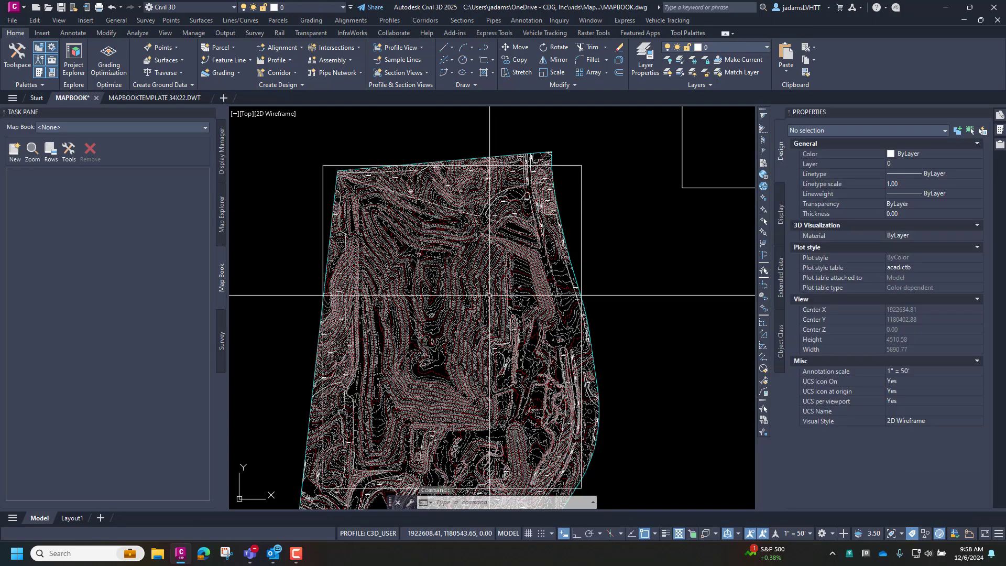
{"action": "middle_click_drag", "start_coordinate": [480, 268], "coordinate": [483, 262]}
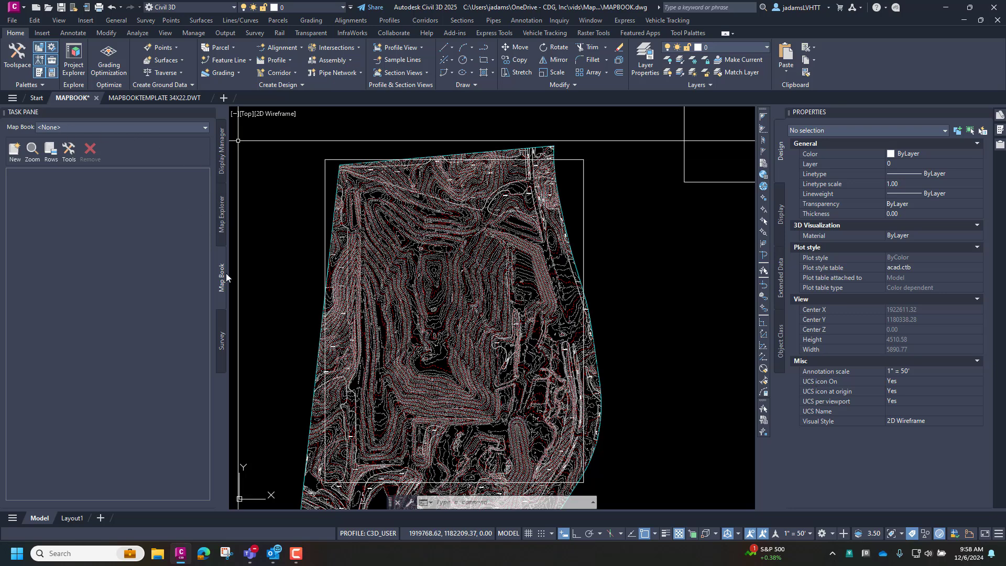
{"action": "left_click", "coordinate": [15, 150]}
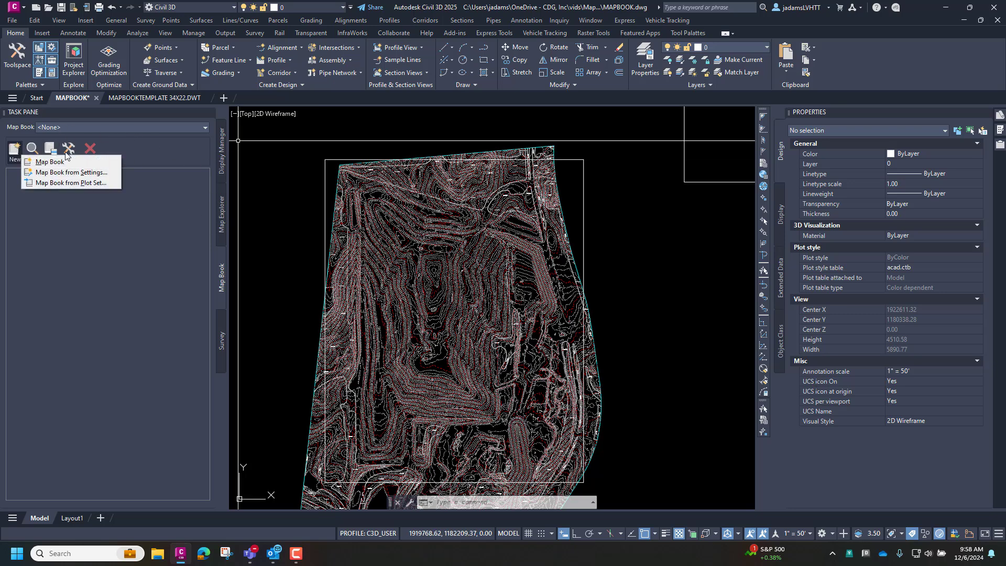
{"action": "left_click", "coordinate": [47, 162]}
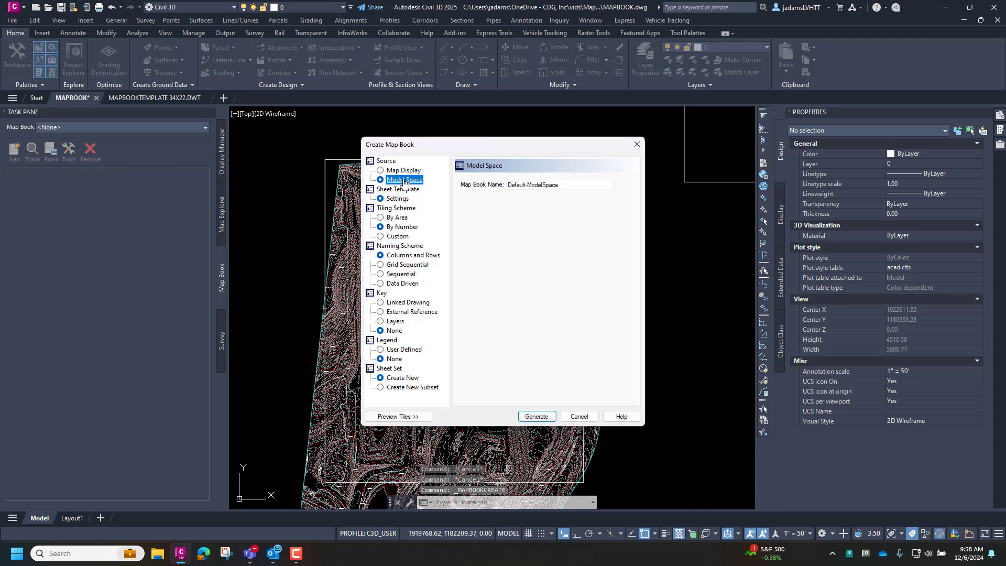
Choose MAPBOOKTEMPLATE 34X22.DWT from the vids > Mapbook folder as the sheet template
{"action": "left_click", "coordinate": [398, 199]}
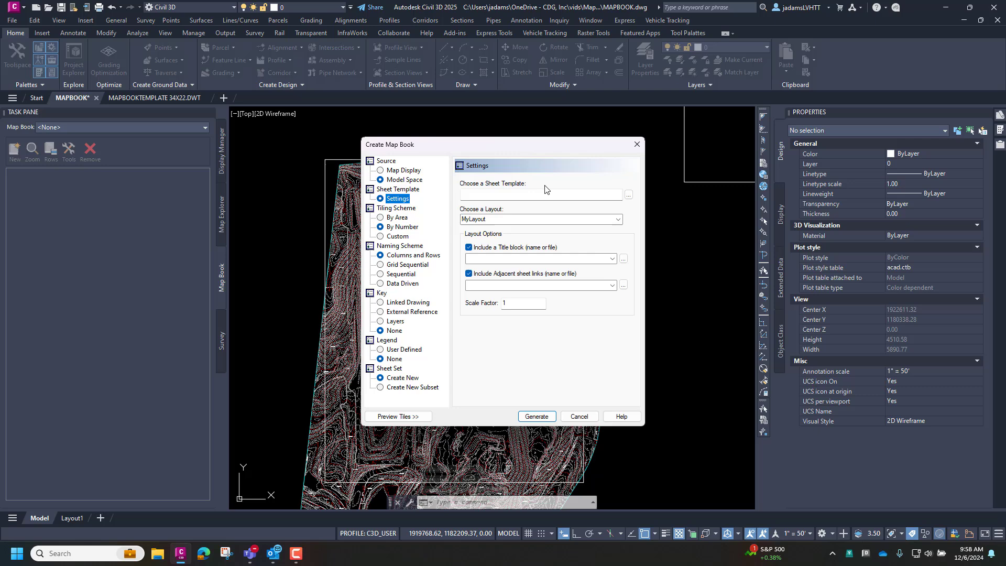
{"action": "left_click", "coordinate": [629, 195]}
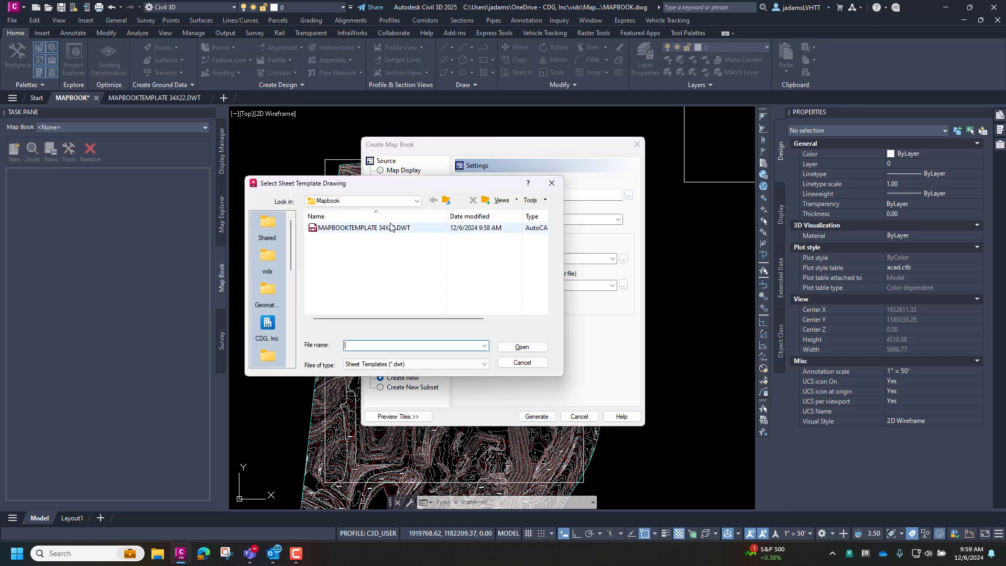
{"action": "left_click", "coordinate": [366, 201]}
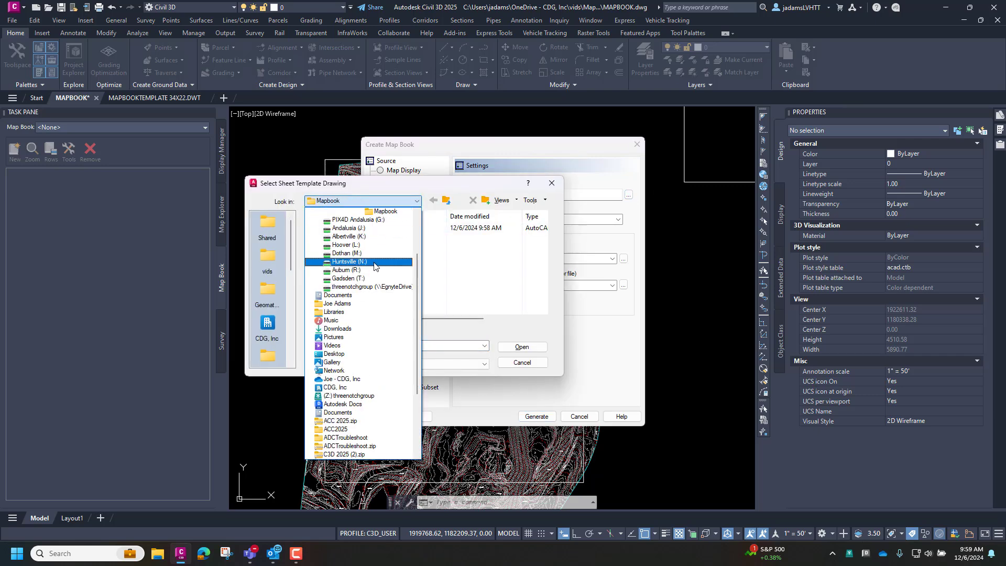
{"action": "scroll", "coordinate": [374, 265], "scroll_direction": "up", "scroll_amount": 2}
{"action": "left_click", "coordinate": [265, 258]}
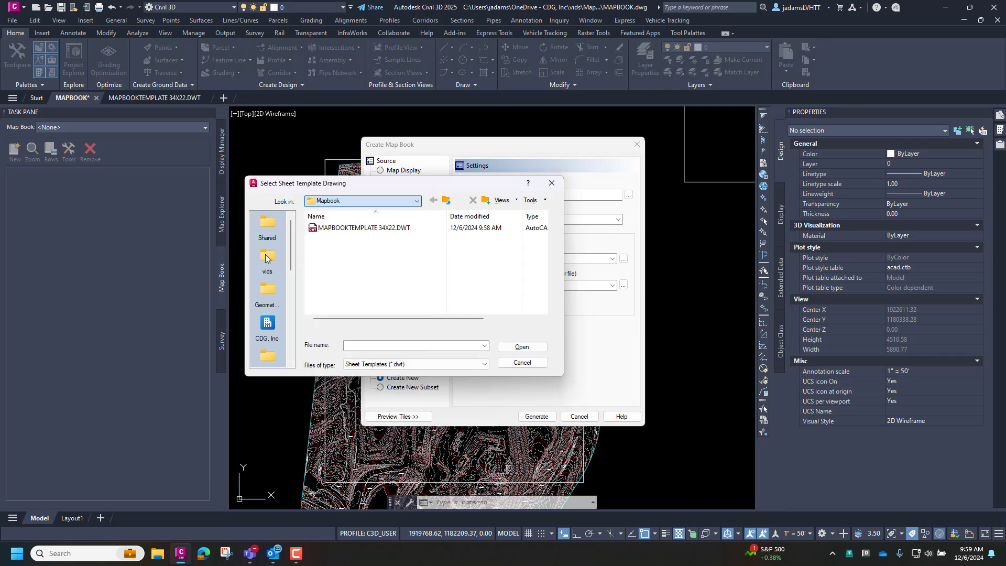
{"action": "left_click", "coordinate": [266, 257]}
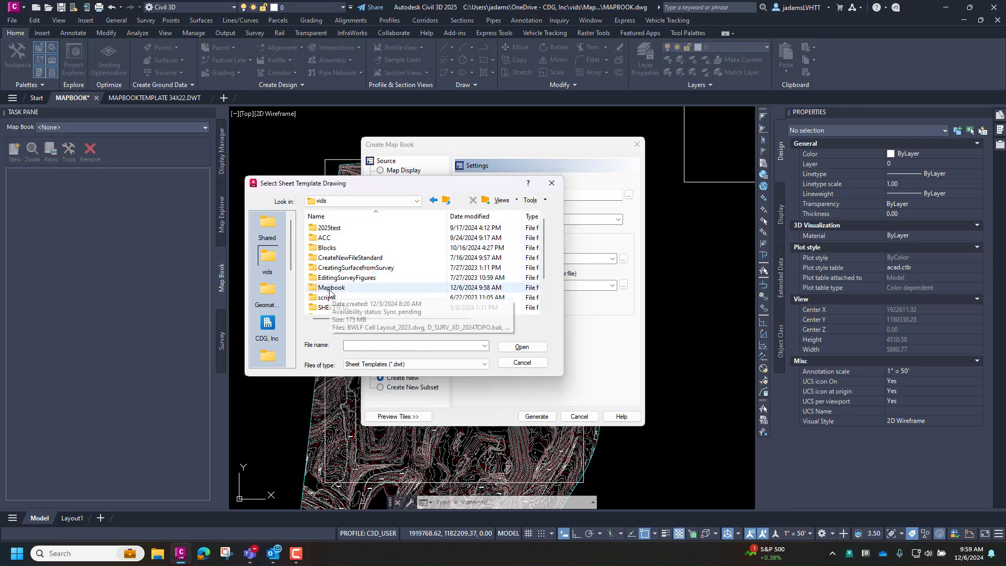
{"action": "double_click", "coordinate": [330, 288]}
{"action": "left_click", "coordinate": [419, 227]}
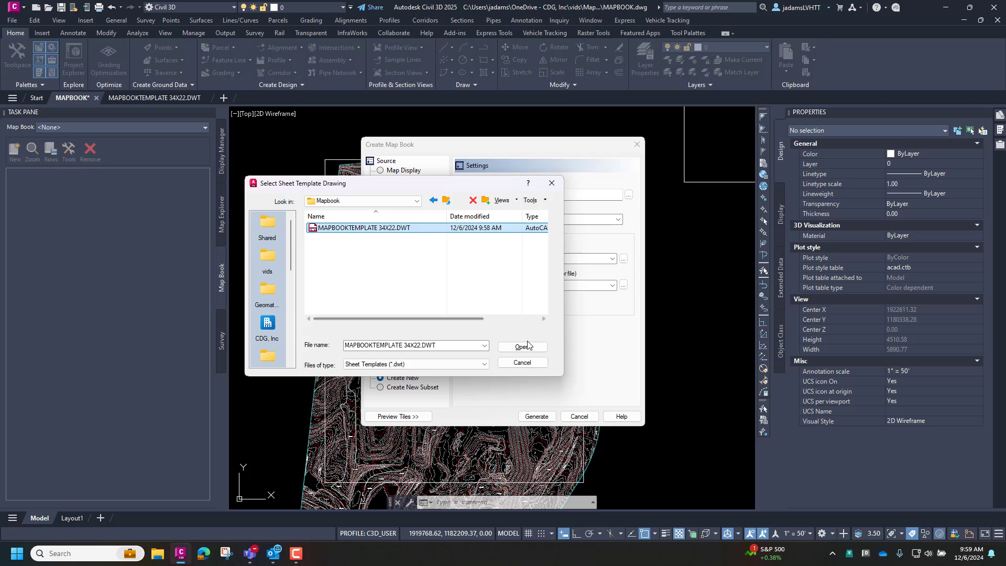
{"action": "left_click", "coordinate": [524, 346]}
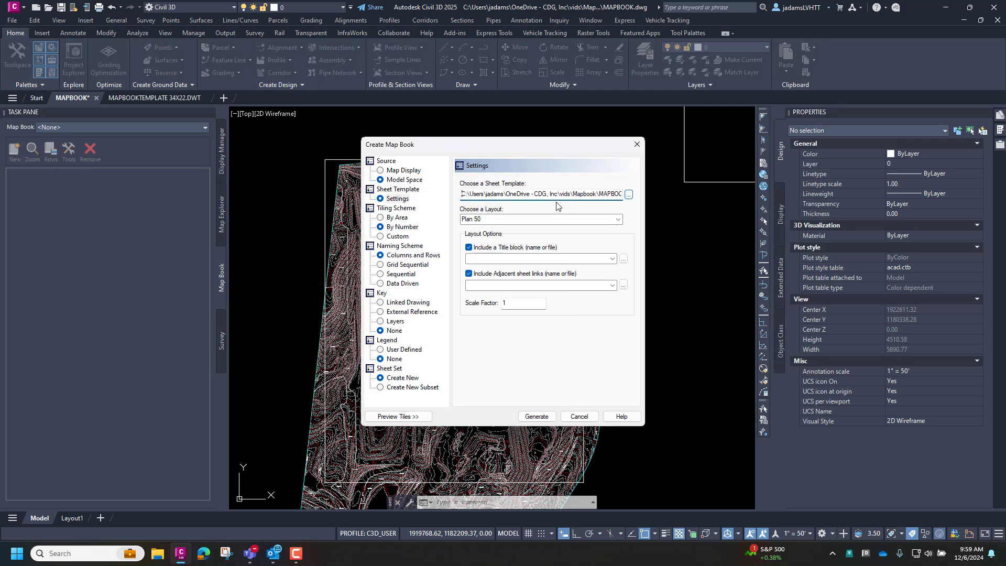
Keep the Plan 50 layout and turn off Title block and Adjacent sheet links
{"action": "left_click", "coordinate": [618, 218]}
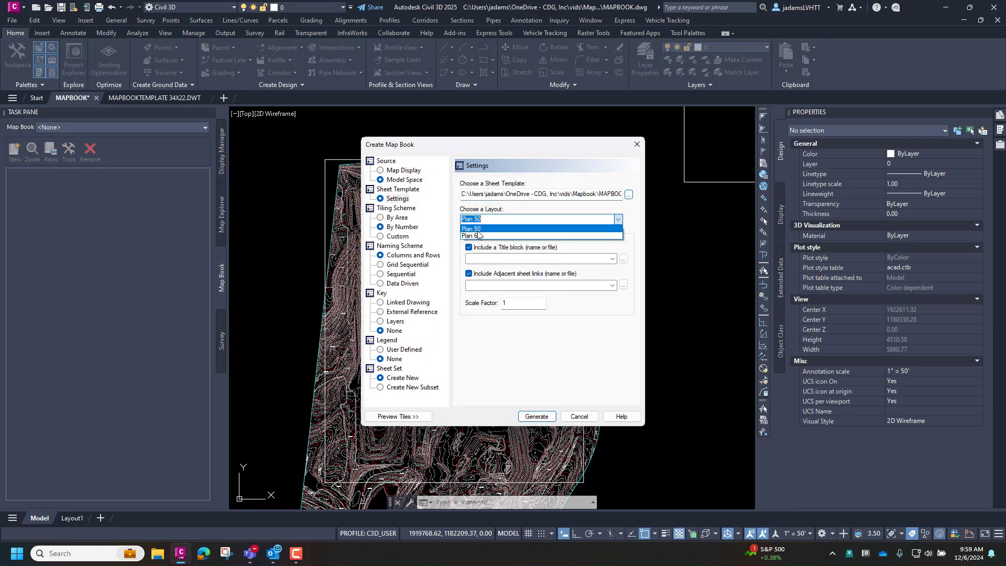
{"action": "left_click", "coordinate": [165, 101]}
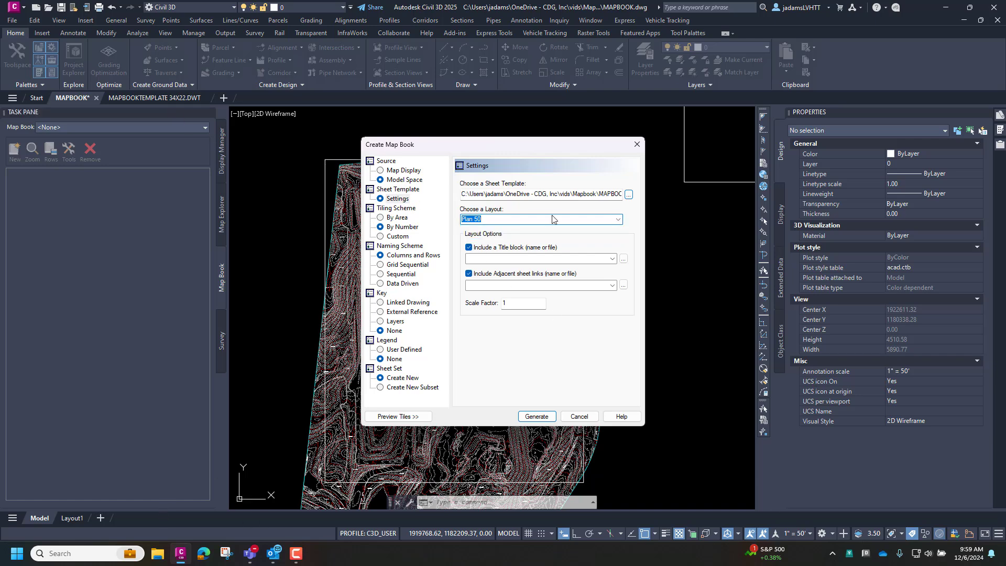
{"action": "left_click", "coordinate": [619, 219]}
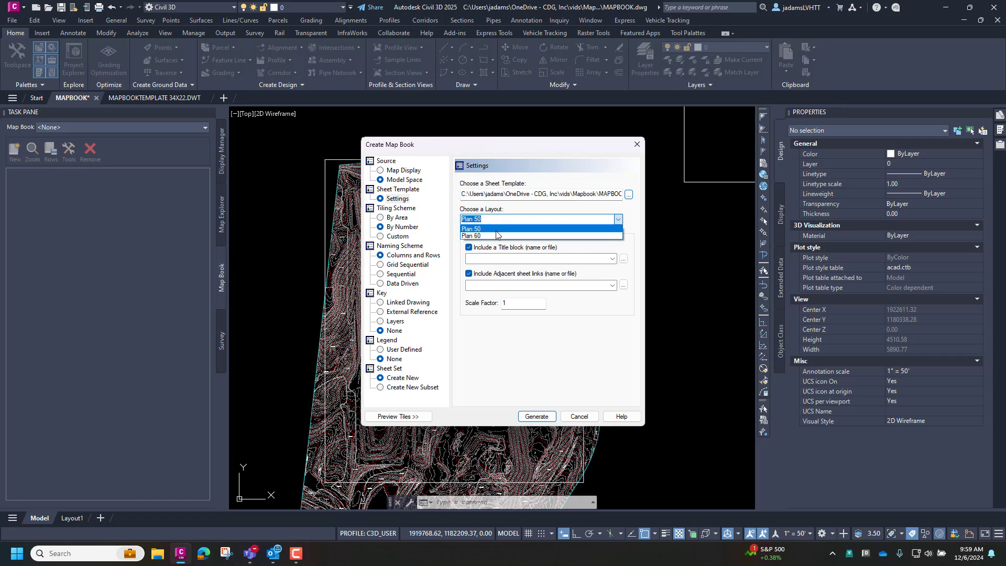
{"action": "left_click", "coordinate": [478, 230]}
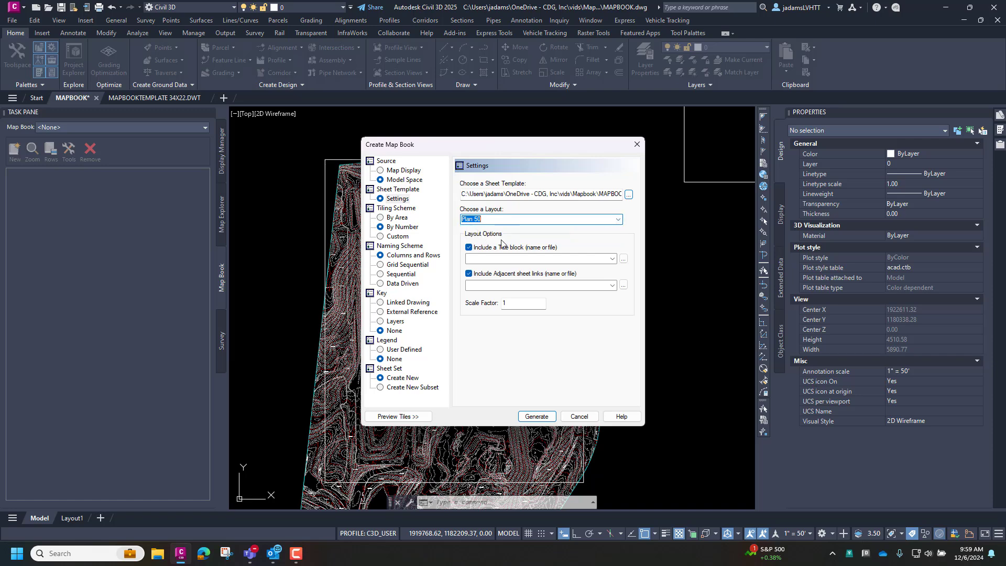
{"action": "left_click", "coordinate": [469, 248]}
{"action": "left_click", "coordinate": [477, 276]}
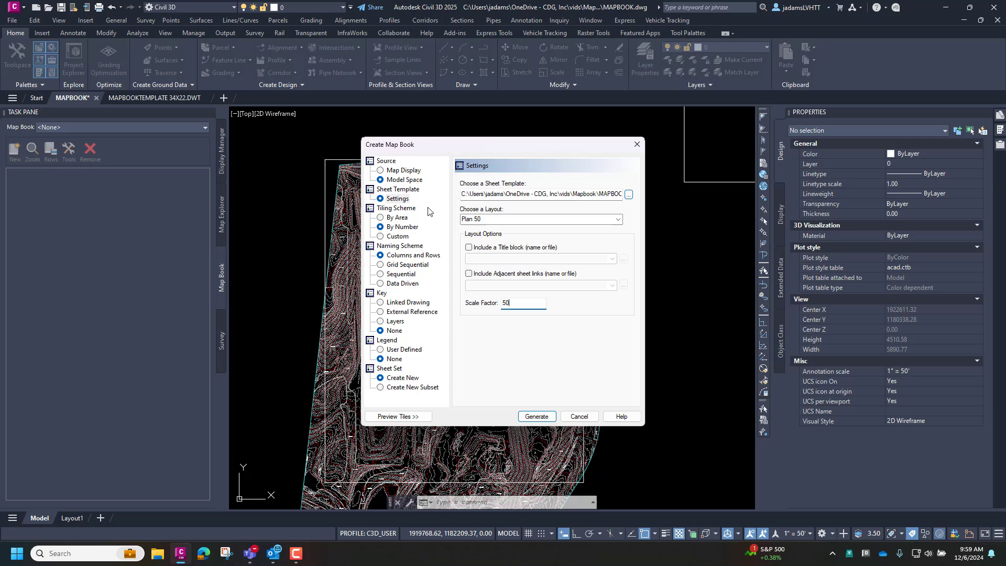
Tile by number from an upper-left corner picked at the site's top-left, on layer 0
{"action": "left_click", "coordinate": [402, 227]}
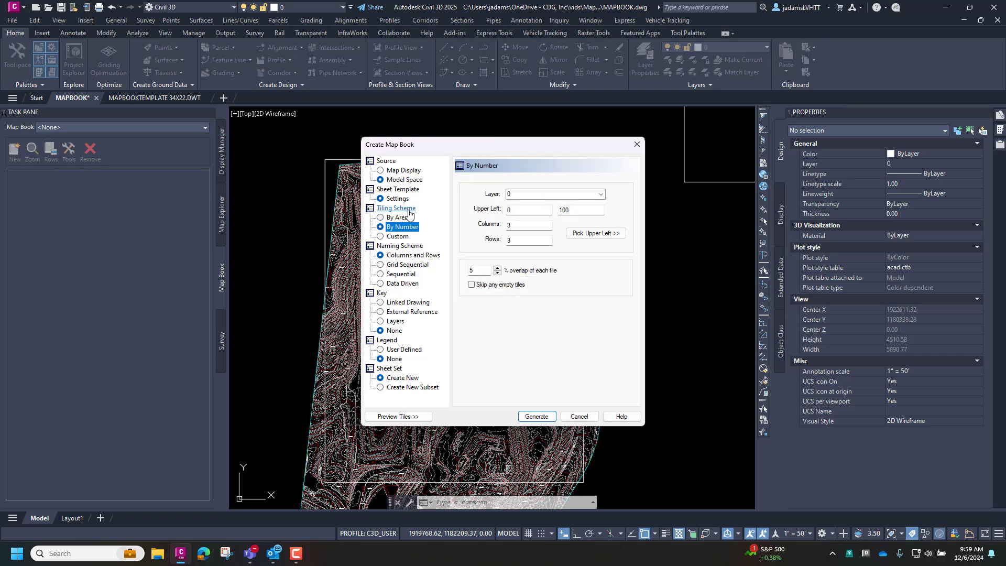
{"action": "left_click", "coordinate": [590, 233]}
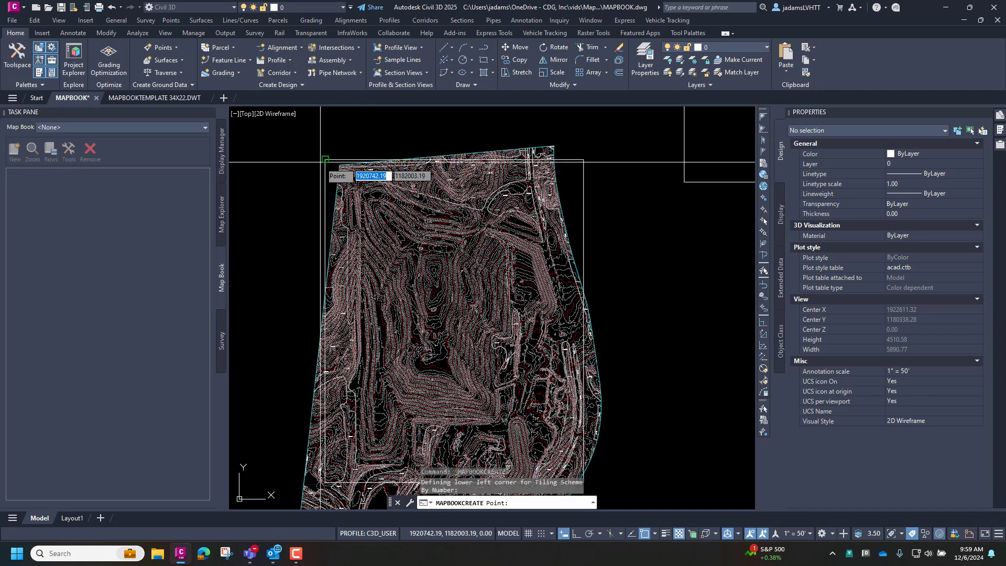
{"action": "left_click", "coordinate": [325, 159]}
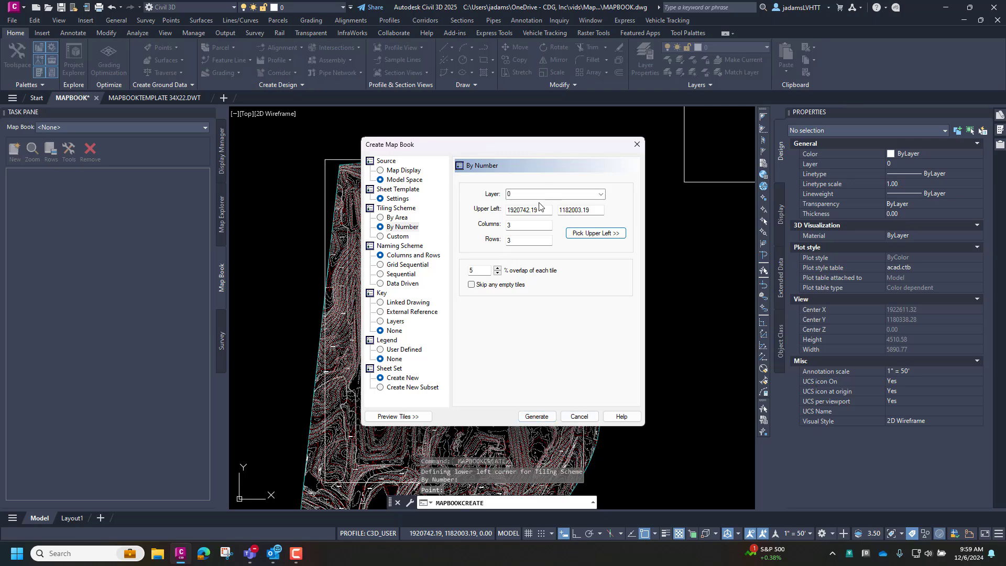
{"action": "left_click", "coordinate": [600, 195]}
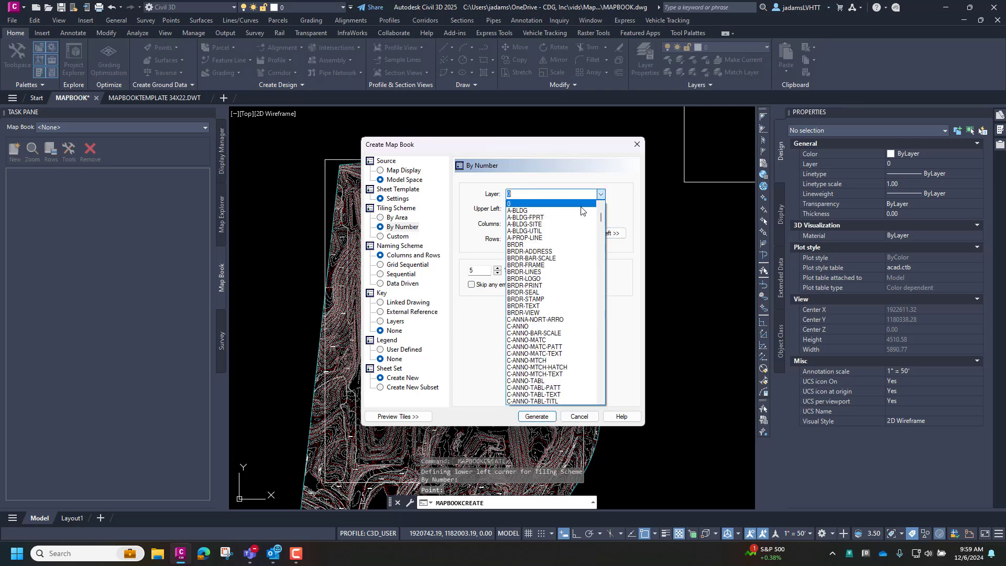
{"action": "scroll", "coordinate": [568, 236], "scroll_direction": "up", "scroll_amount": 5}
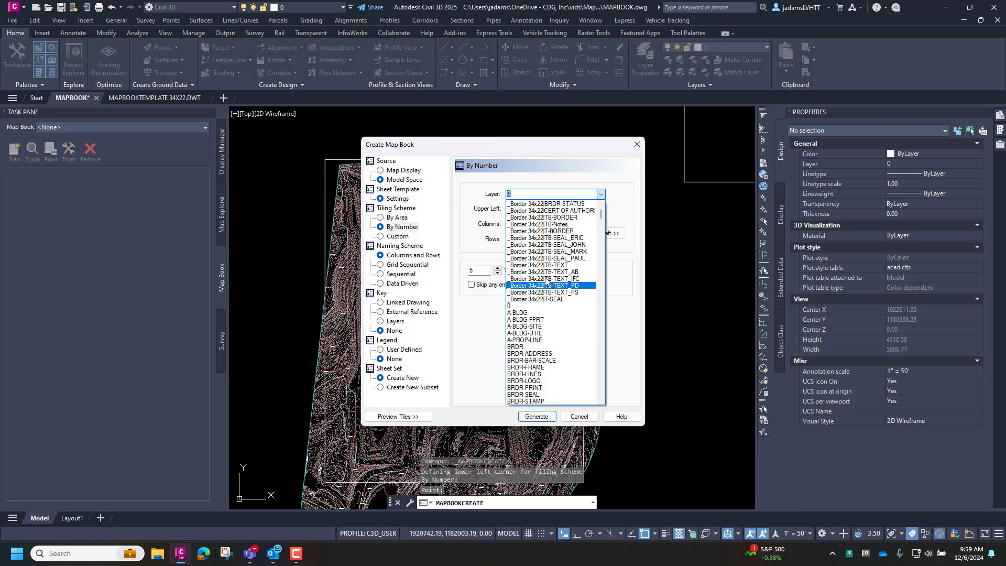
{"action": "left_click", "coordinate": [570, 159]}
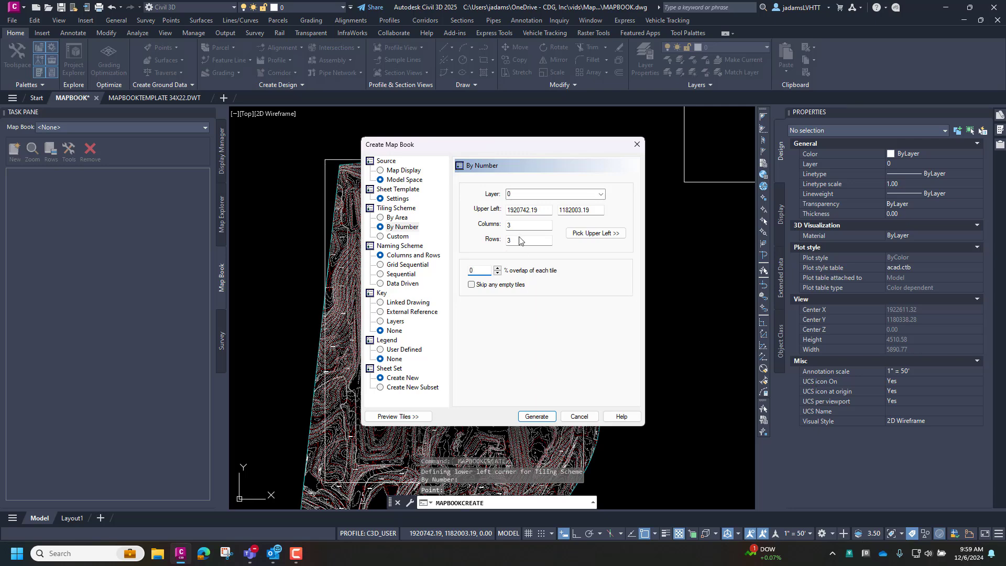
Preview the tiles and set the grid to 3 columns by 4 rows
{"action": "left_click", "coordinate": [403, 417]}
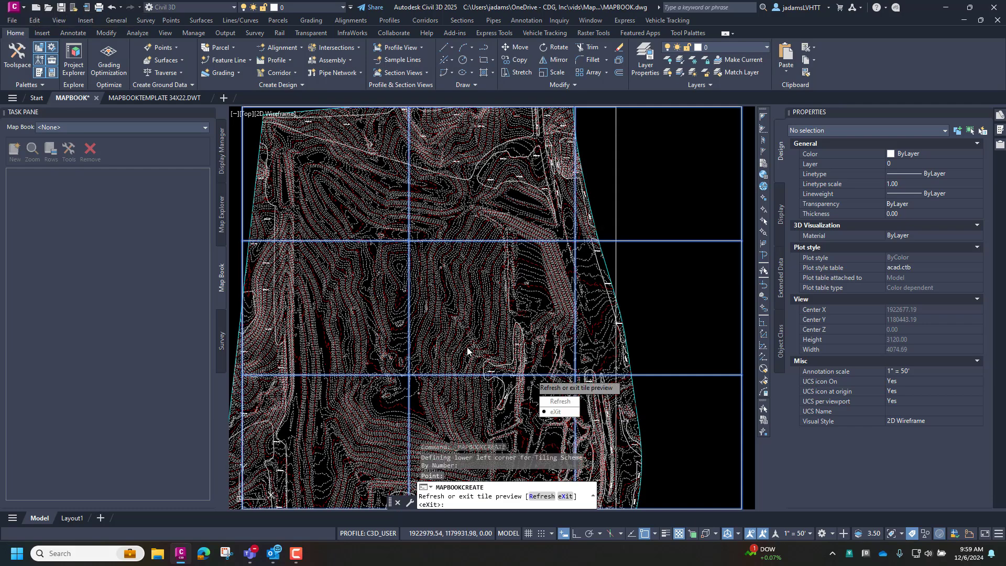
{"action": "scroll", "coordinate": [467, 351], "scroll_direction": "down", "scroll_amount": 4}
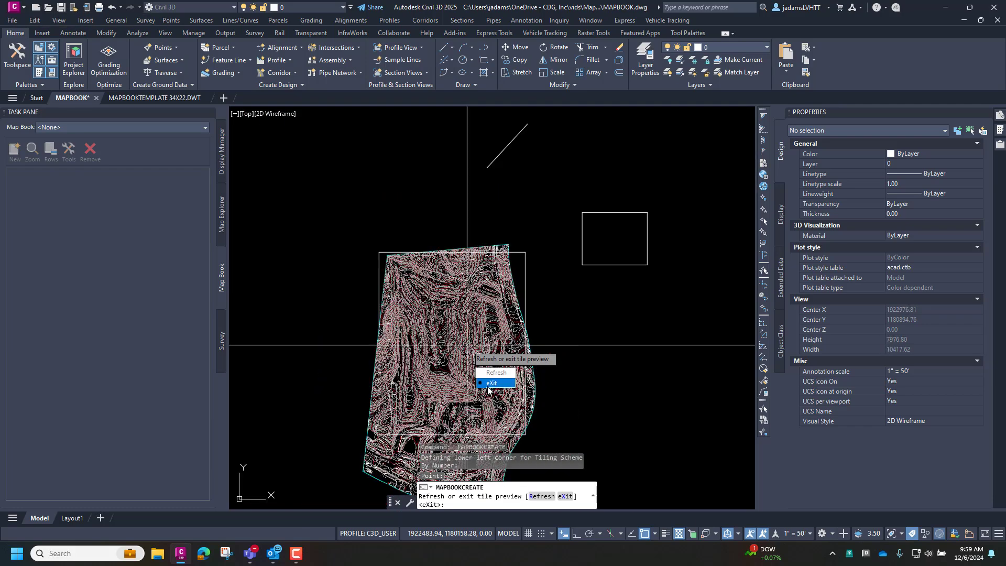
{"action": "left_click", "coordinate": [494, 374]}
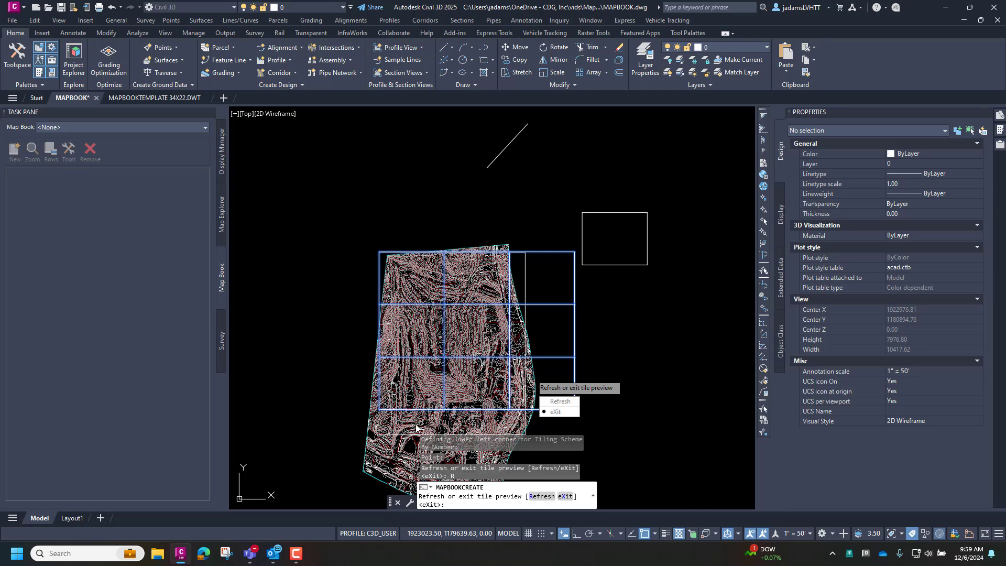
{"action": "left_click", "coordinate": [547, 412]}
{"action": "double_click", "coordinate": [507, 241]}
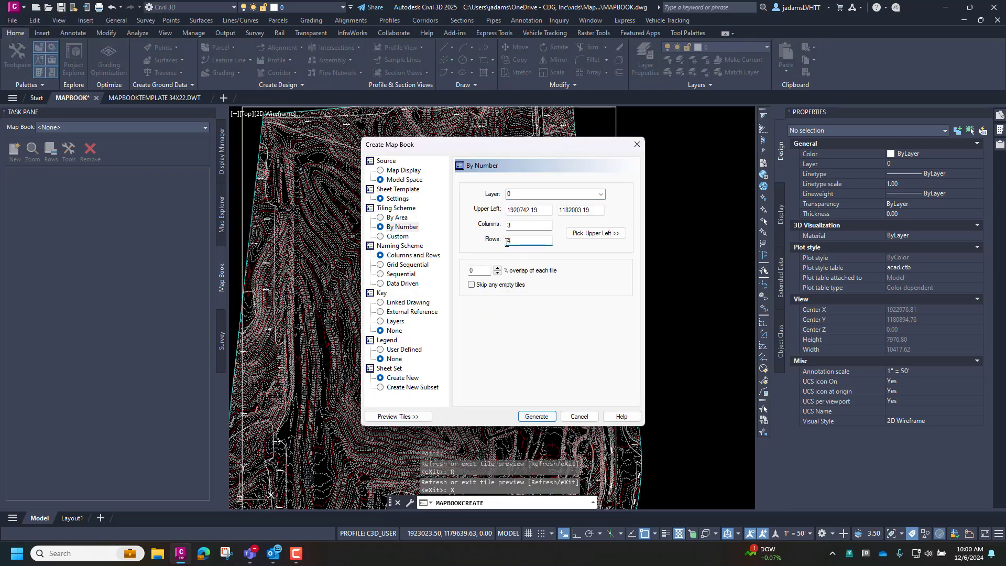
{"action": "left_click", "coordinate": [397, 416]}
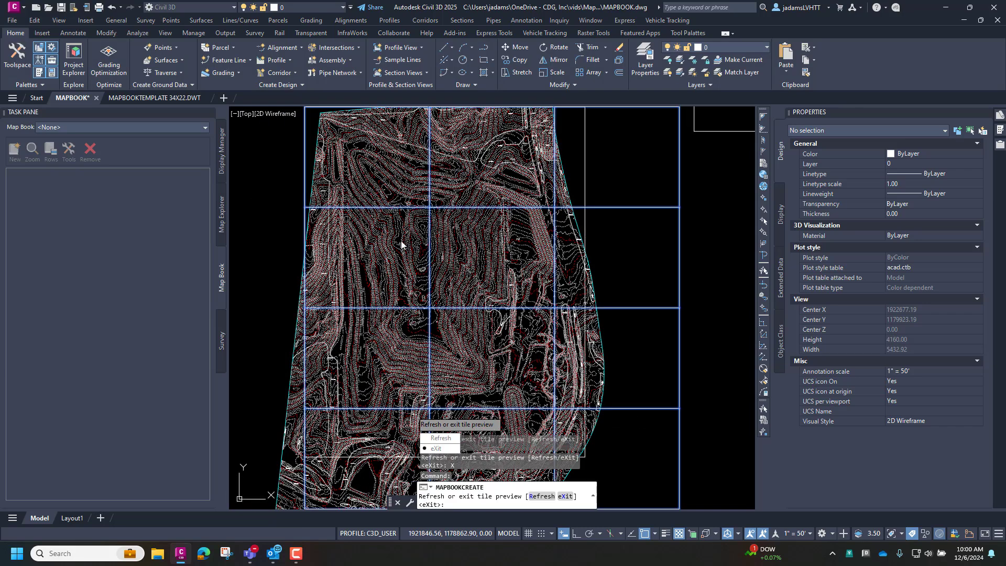
{"action": "left_click", "coordinate": [440, 449]}
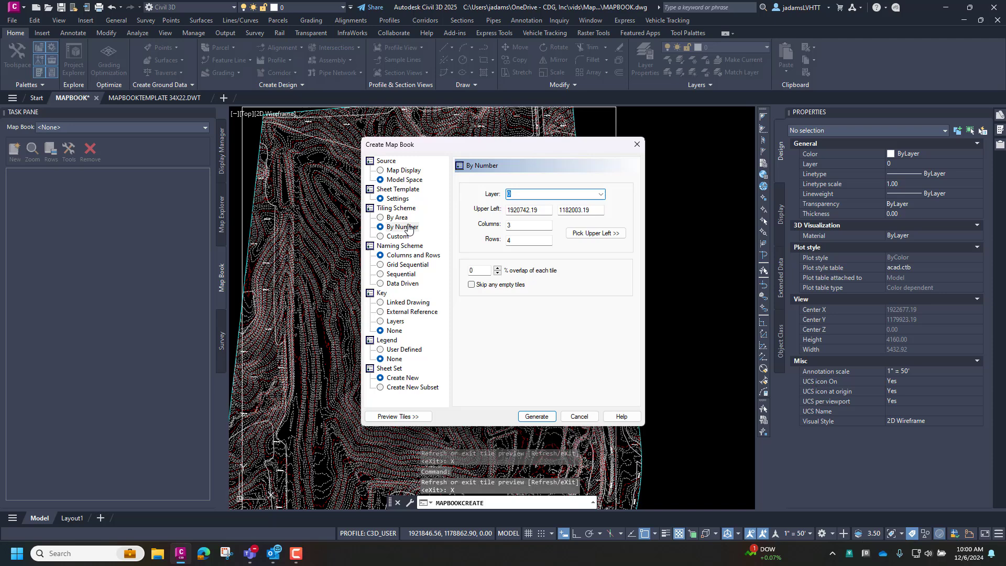
Name tiles columns-first, rows starting at 1 with increment 1, then generate the map book
{"action": "left_click", "coordinate": [403, 255]}
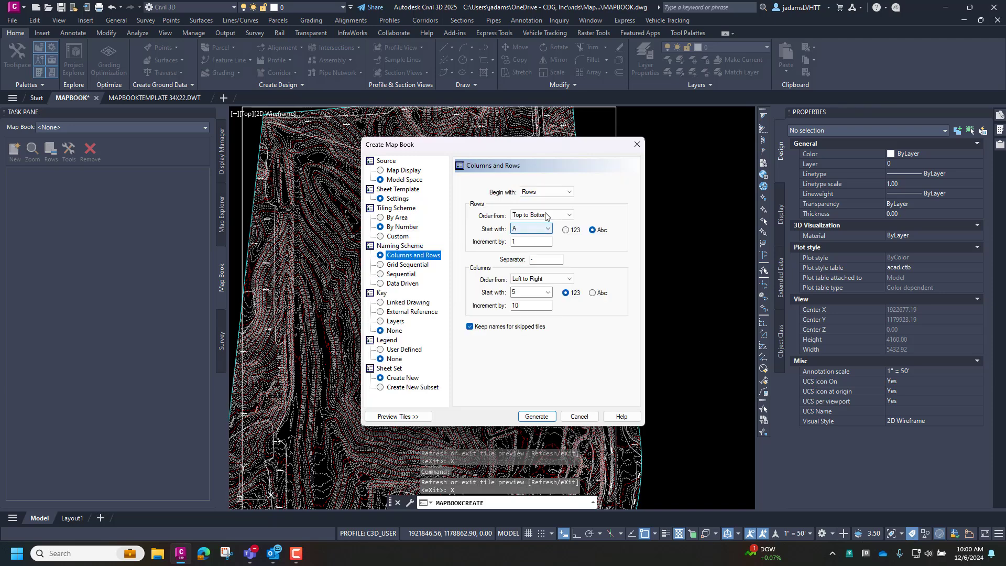
{"action": "left_click", "coordinate": [558, 191]}
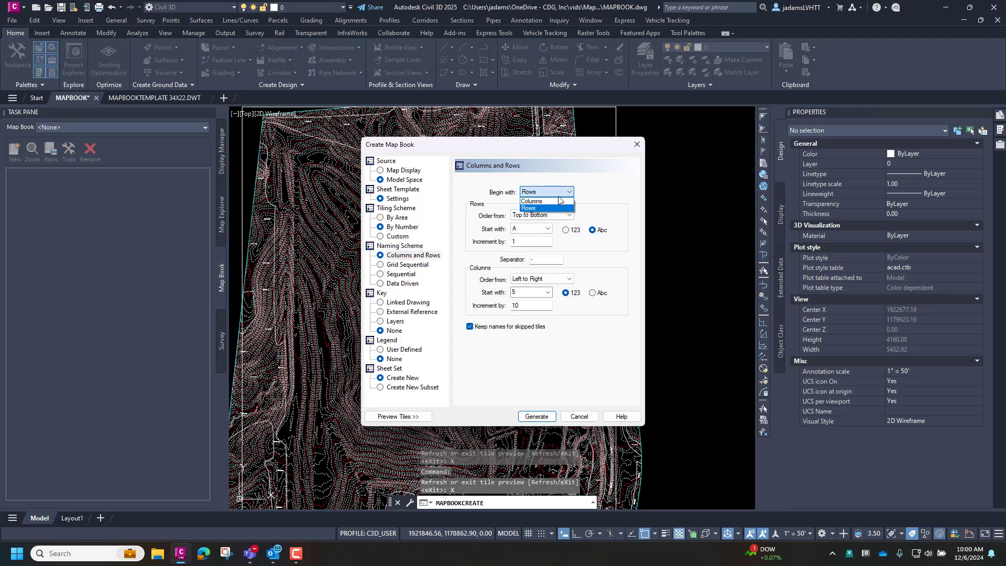
{"action": "left_click", "coordinate": [530, 202]}
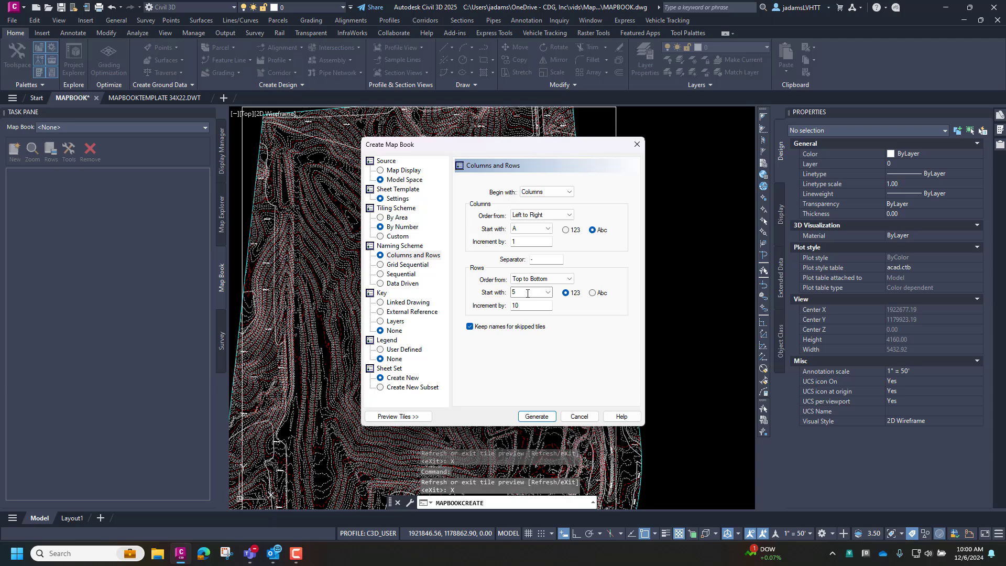
{"action": "left_click", "coordinate": [518, 306]}
{"action": "key", "text": "BackSpace"}
{"action": "left_click", "coordinate": [515, 292]}
{"action": "left_click", "coordinate": [537, 417]}
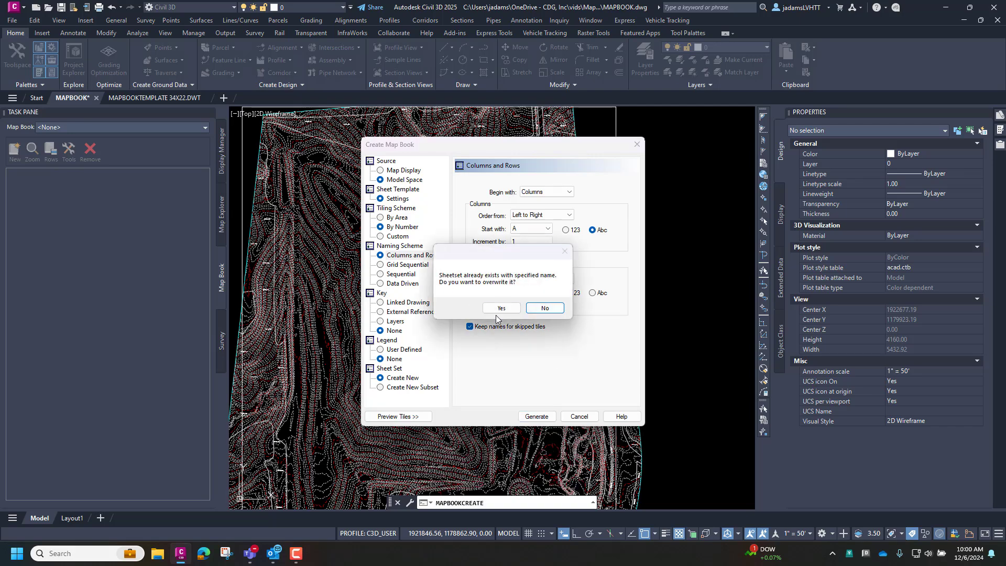
Overwrite the existing sheet set, view sheet layout Default-ModelSpace-A-1, then return to Model
{"action": "left_click", "coordinate": [500, 309]}
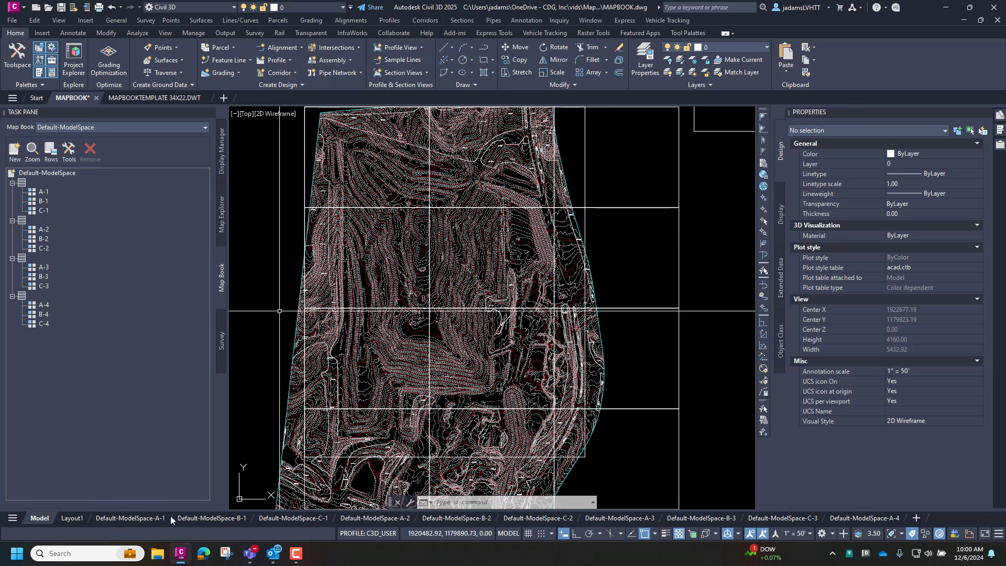
{"action": "left_click", "coordinate": [126, 518]}
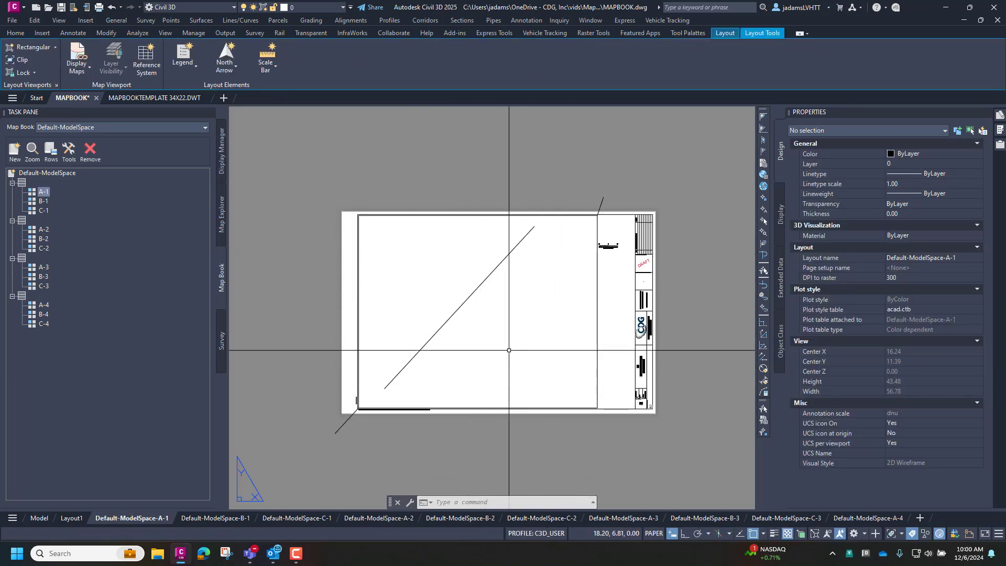
{"action": "left_click", "coordinate": [39, 518]}
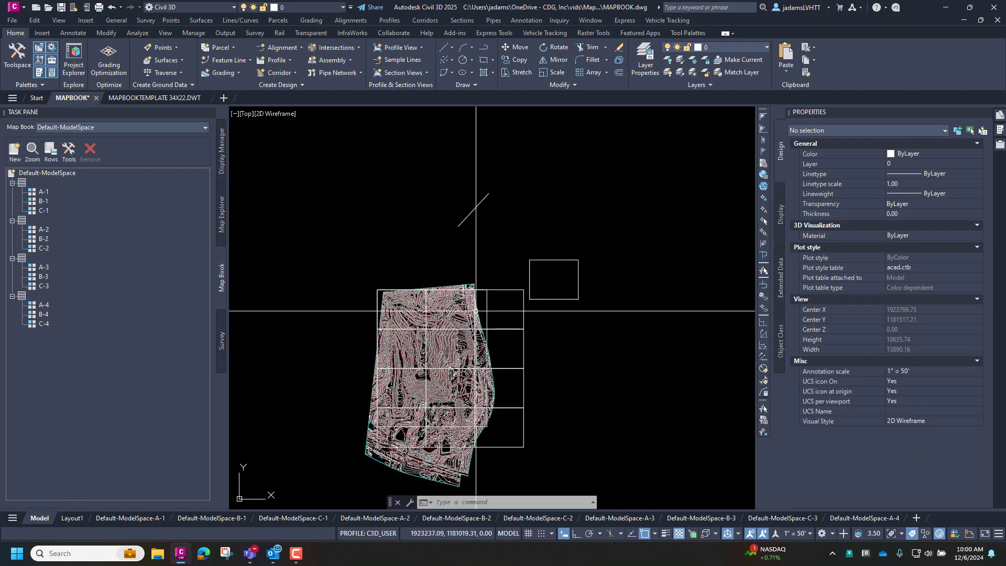
{"action": "scroll", "coordinate": [476, 311], "scroll_direction": "up", "scroll_amount": 4}
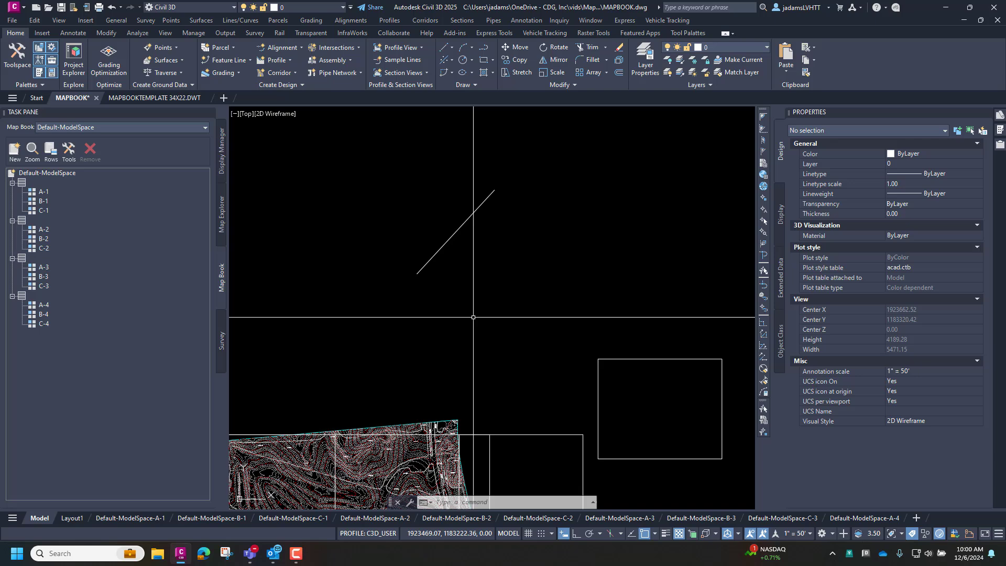
In the template drawing, load the ViewportOrigin.lsp routine via APPLOAD
{"action": "left_click", "coordinate": [147, 98]}
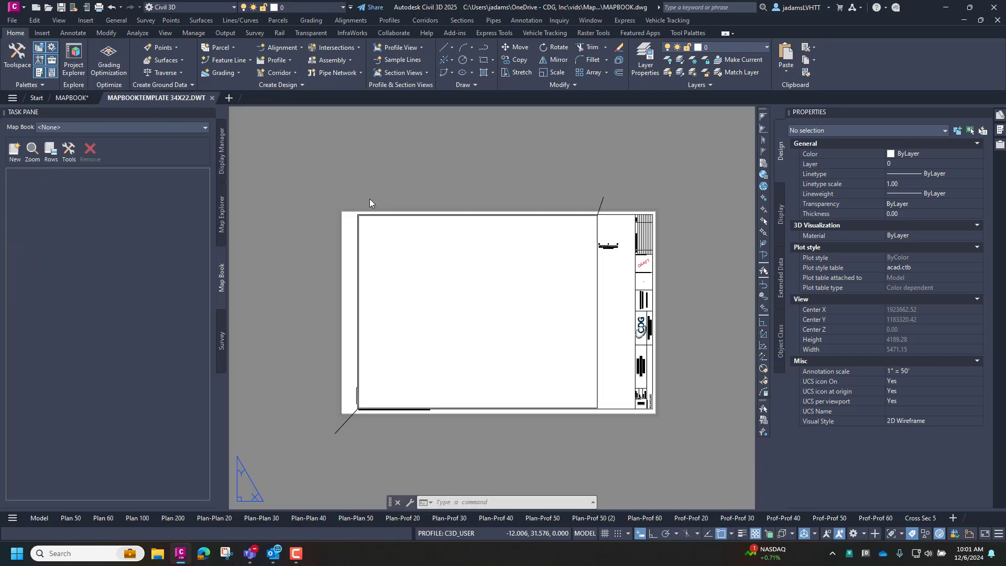
{"action": "left_click", "coordinate": [597, 303]}
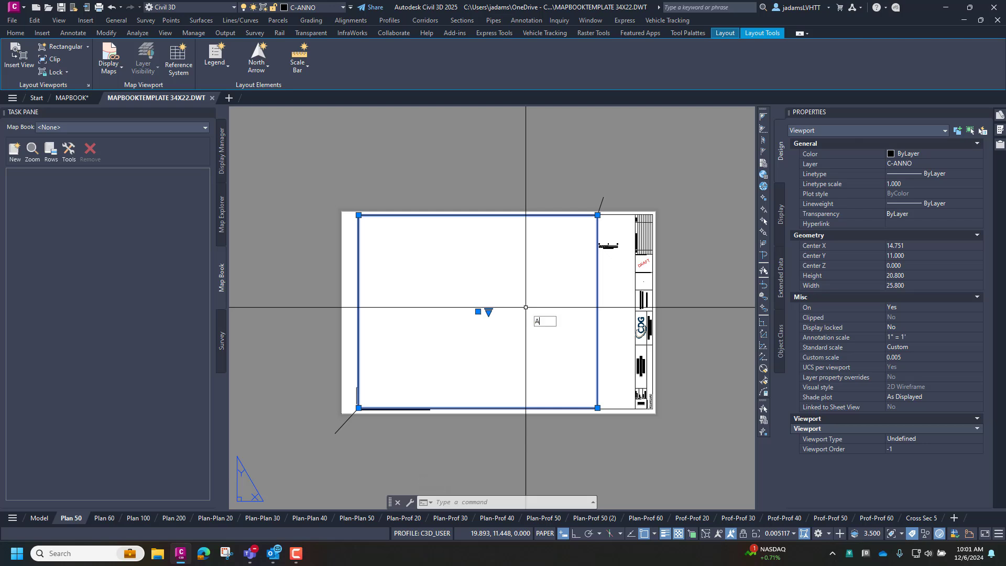
{"action": "type", "text": "D"}
{"action": "key", "text": "Return"}
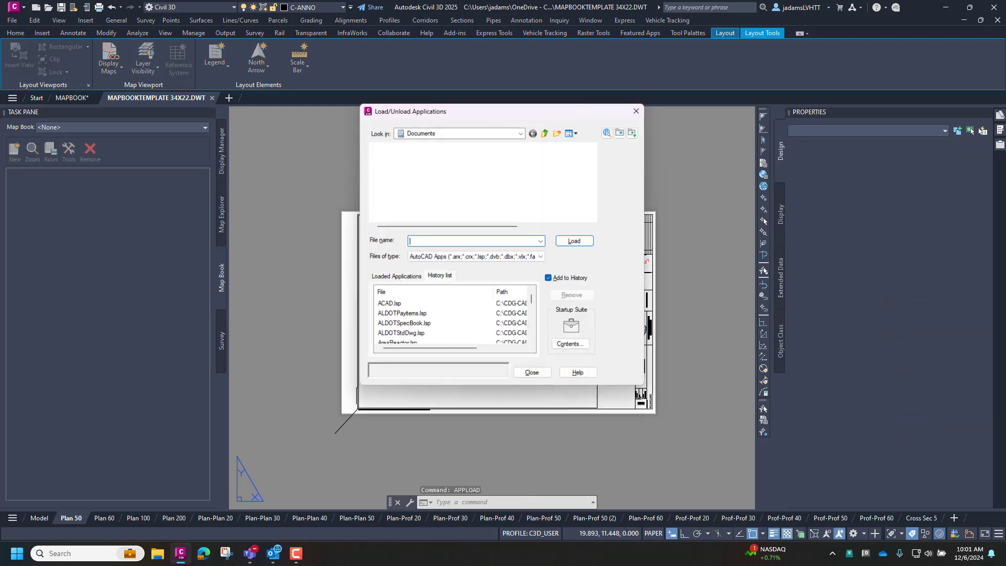
{"action": "scroll", "coordinate": [414, 208], "scroll_direction": "down", "scroll_amount": 15}
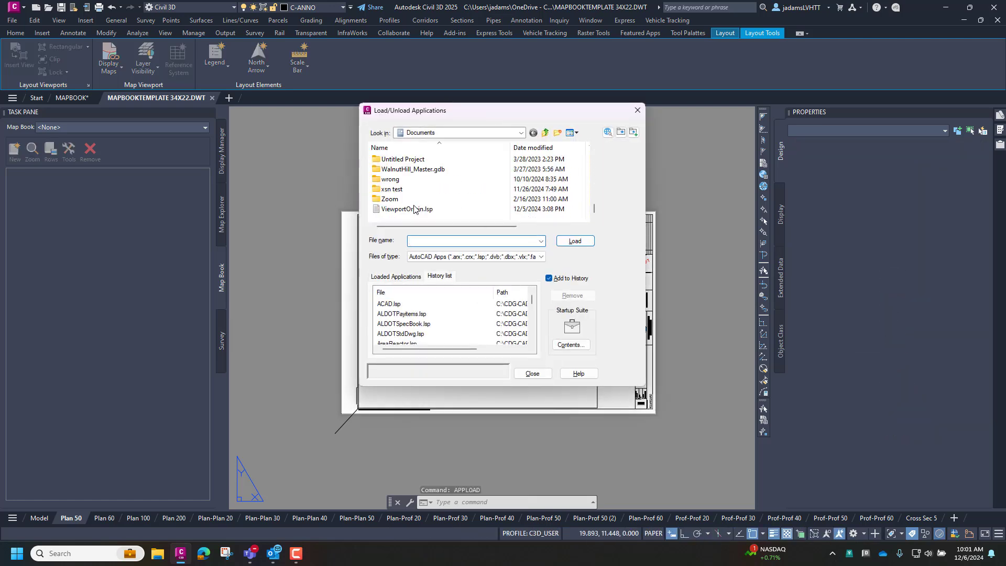
{"action": "left_click", "coordinate": [406, 209]}
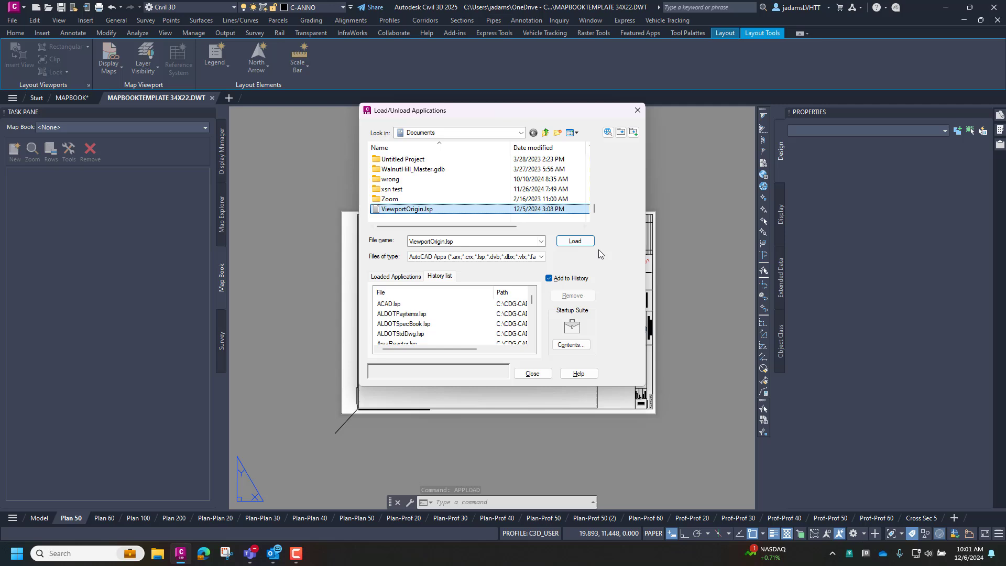
{"action": "left_click", "coordinate": [579, 244]}
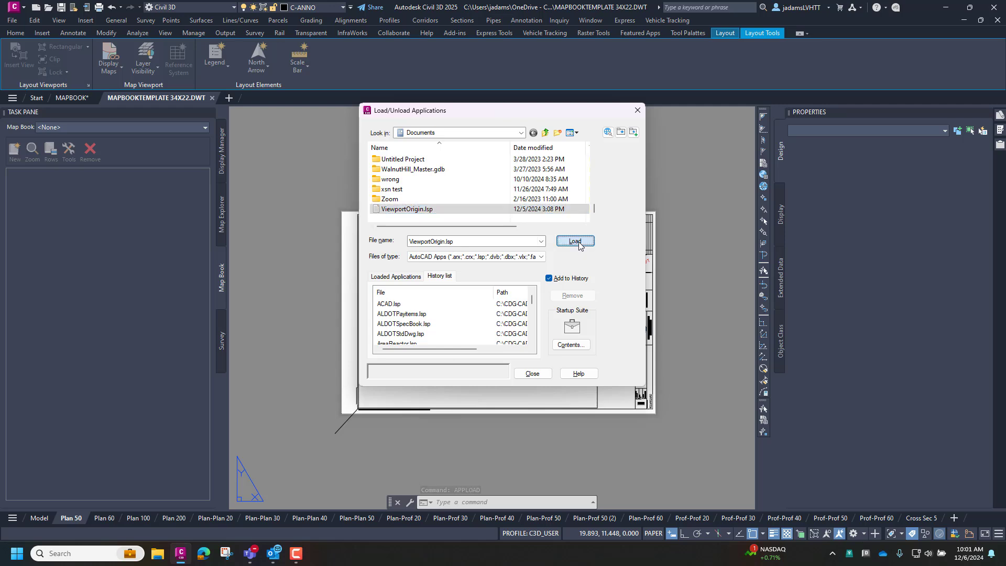
{"action": "left_click", "coordinate": [529, 374]}
Run SVT on the Plan 50 viewport to reset its view target to (0,0,0)
{"action": "type", "text": "S"}
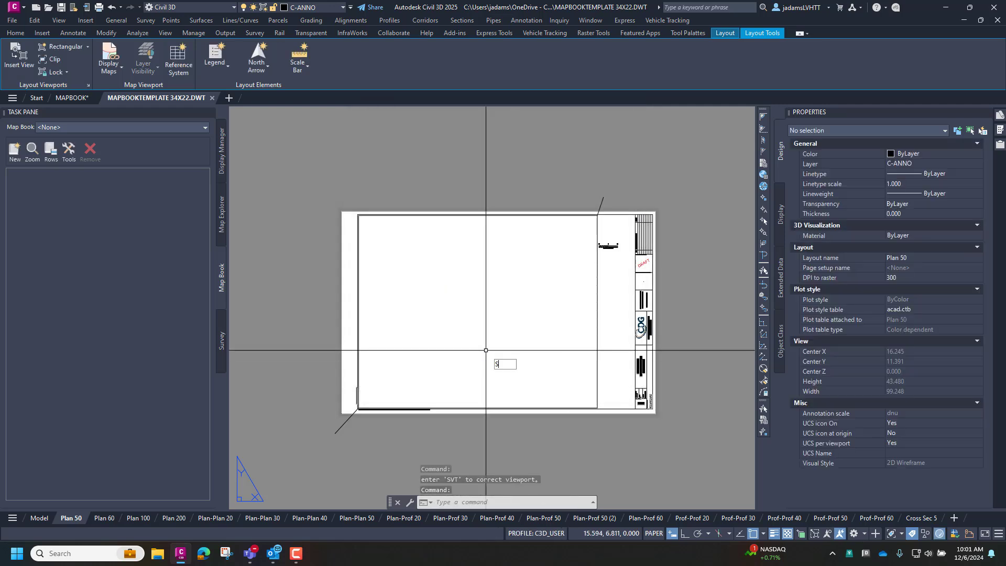
{"action": "type", "text": "VT"}
{"action": "key", "text": "Return"}
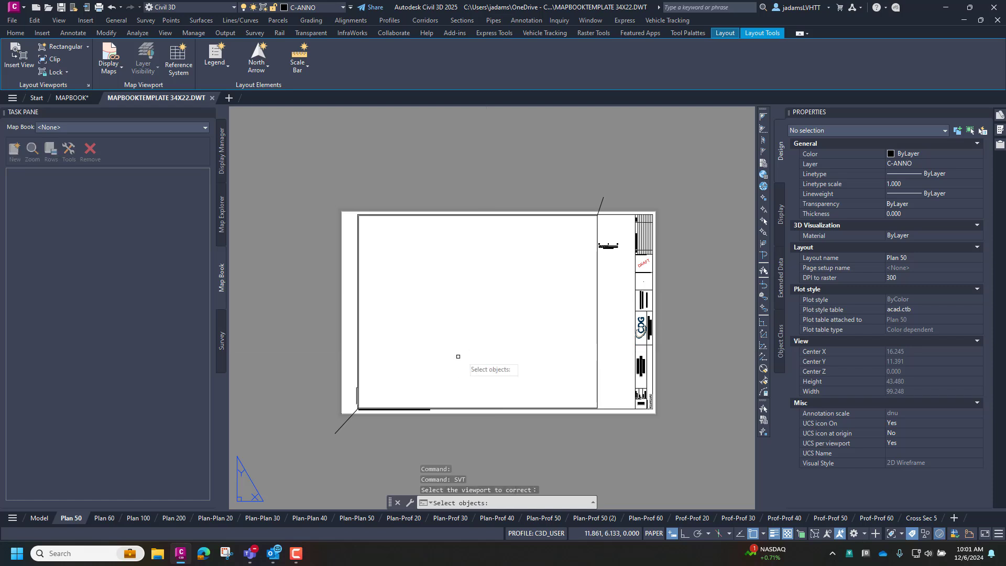
{"action": "left_click", "coordinate": [597, 343]}
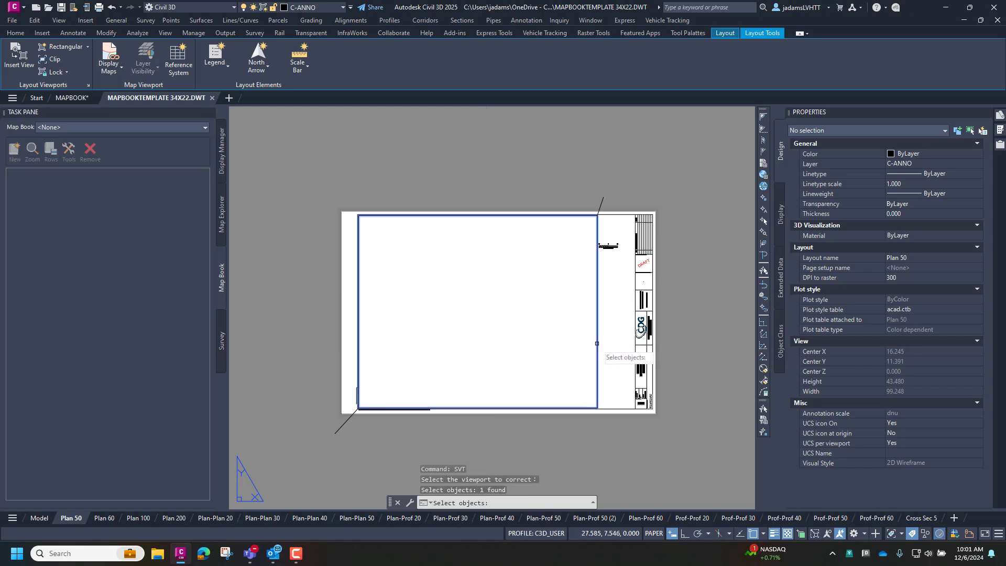
{"action": "key", "text": "Return"}
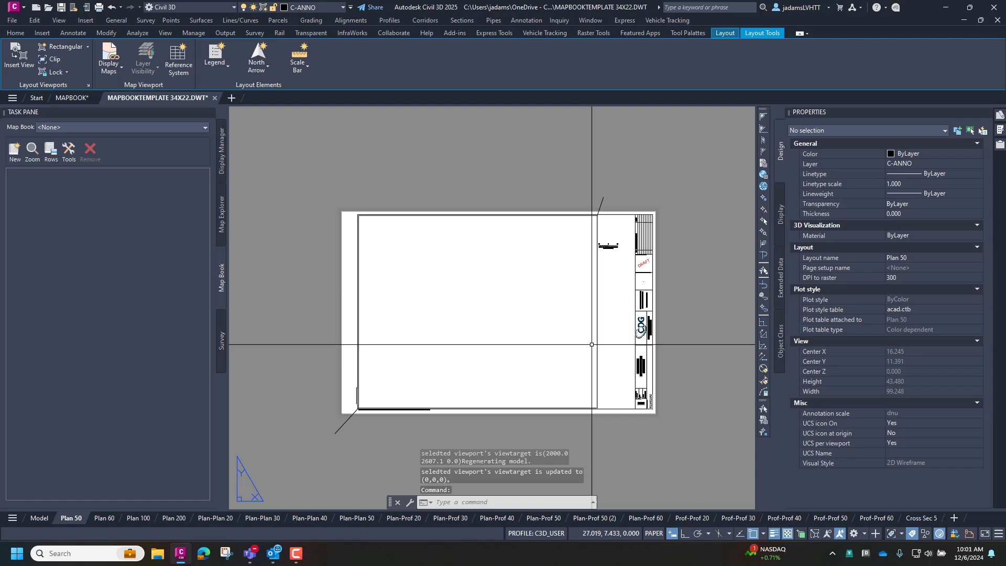
{"action": "key", "text": "F2"}
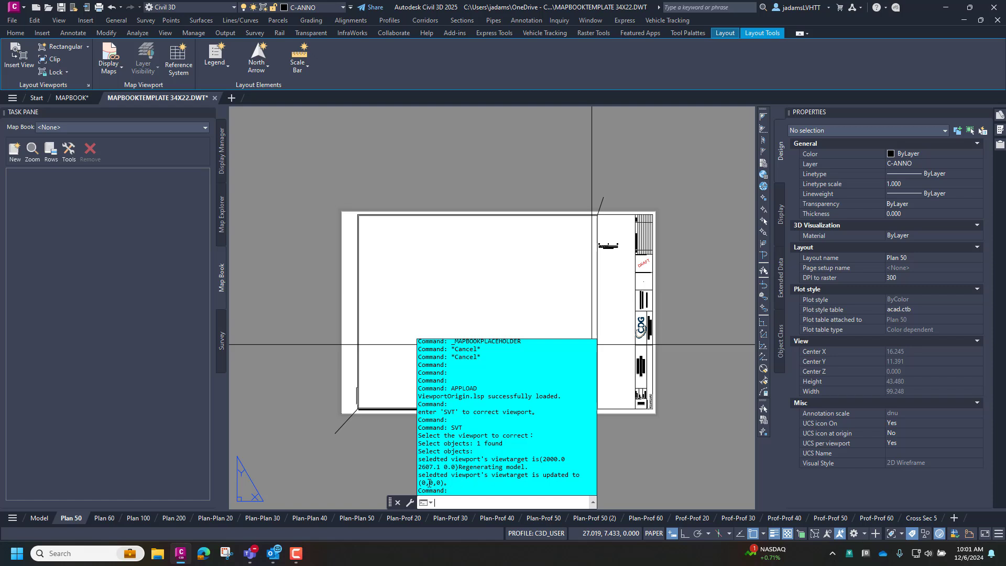
{"action": "key", "text": "F2"}
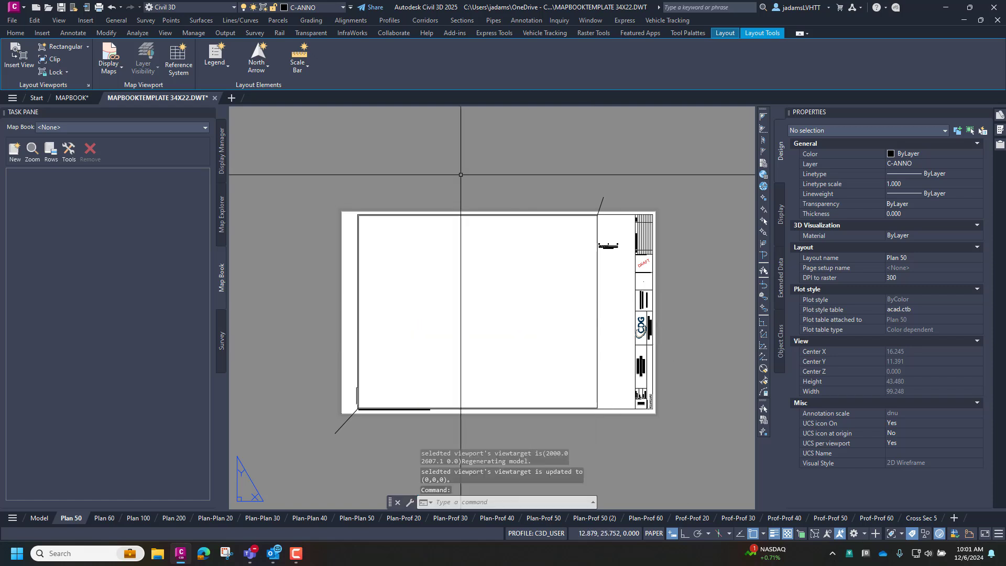
Save the corrected template, then rebuild the Default-ModelSpace map book in MAPBOOK.dwg
{"action": "right_click", "coordinate": [142, 100]}
{"action": "left_click", "coordinate": [175, 133]}
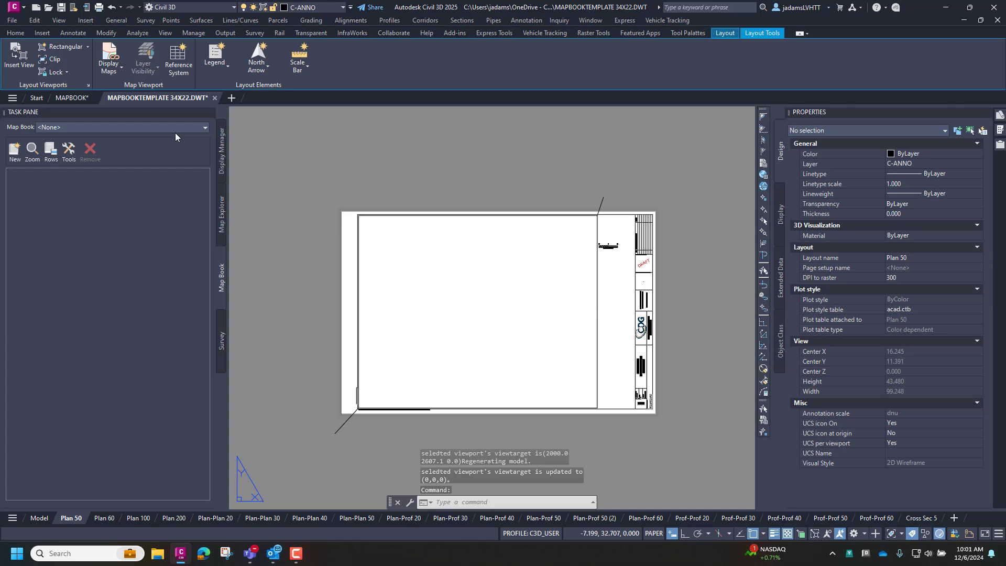
{"action": "left_click", "coordinate": [74, 100]}
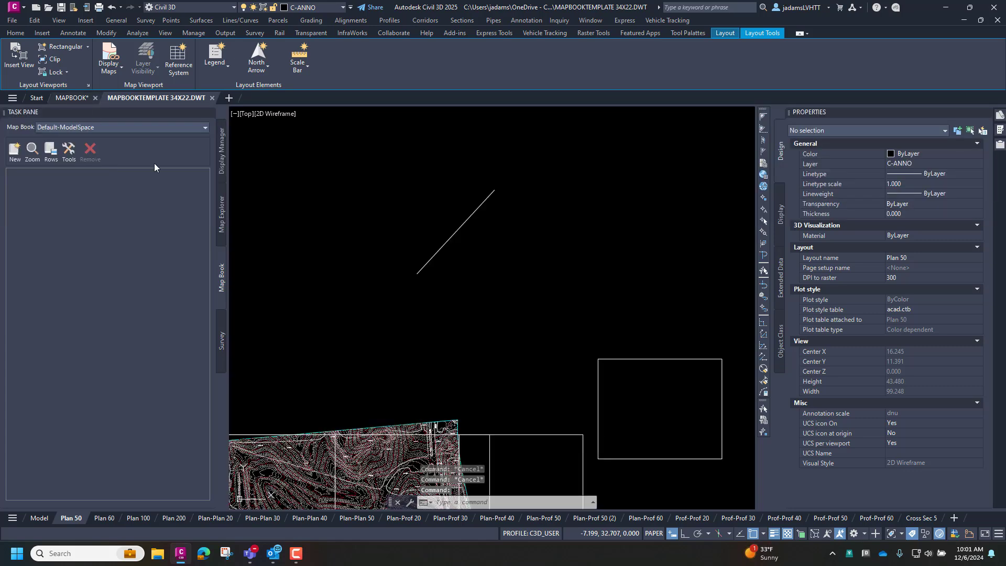
{"action": "left_click", "coordinate": [56, 173]}
{"action": "left_click", "coordinate": [42, 191]}
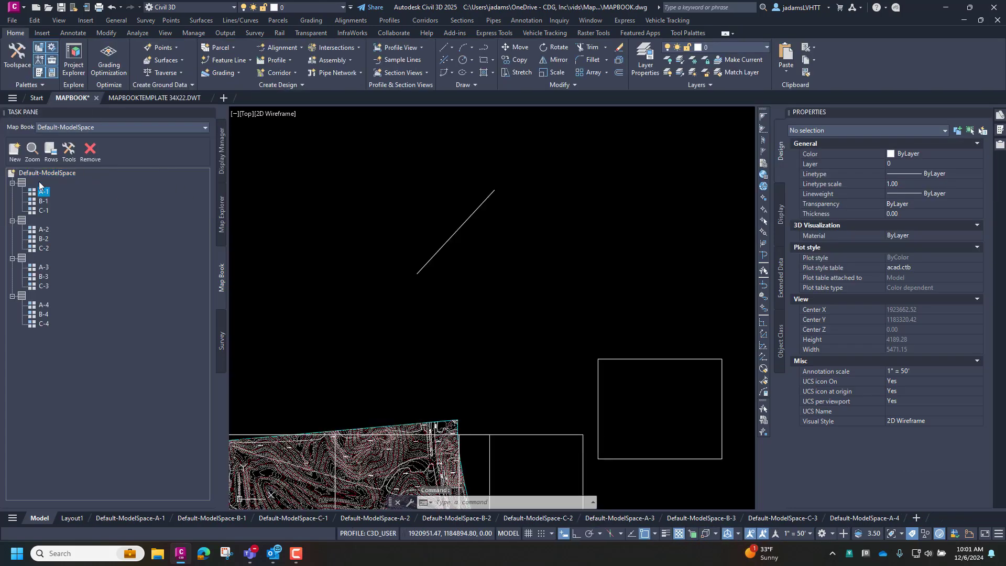
{"action": "right_click", "coordinate": [40, 175]}
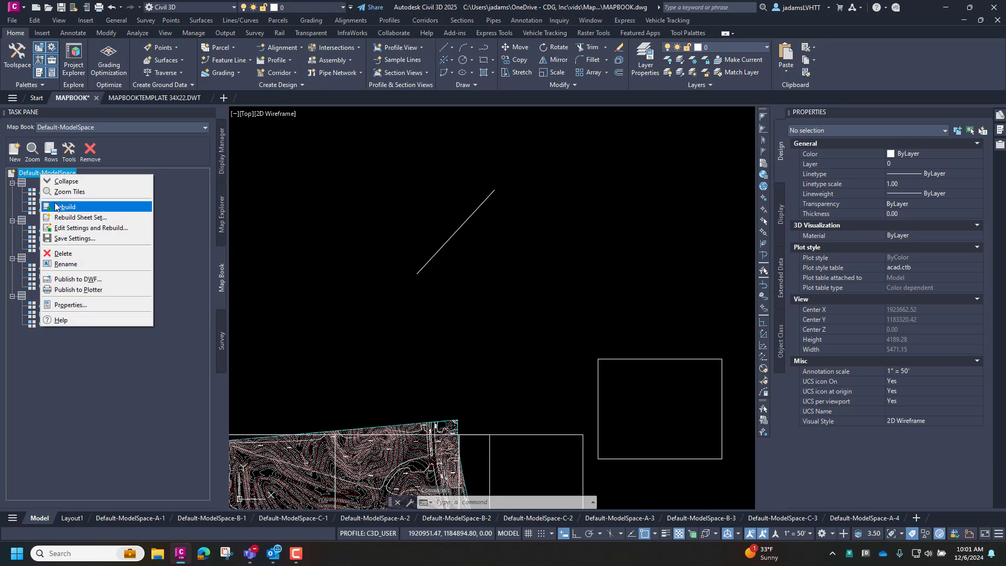
{"action": "left_click", "coordinate": [59, 208]}
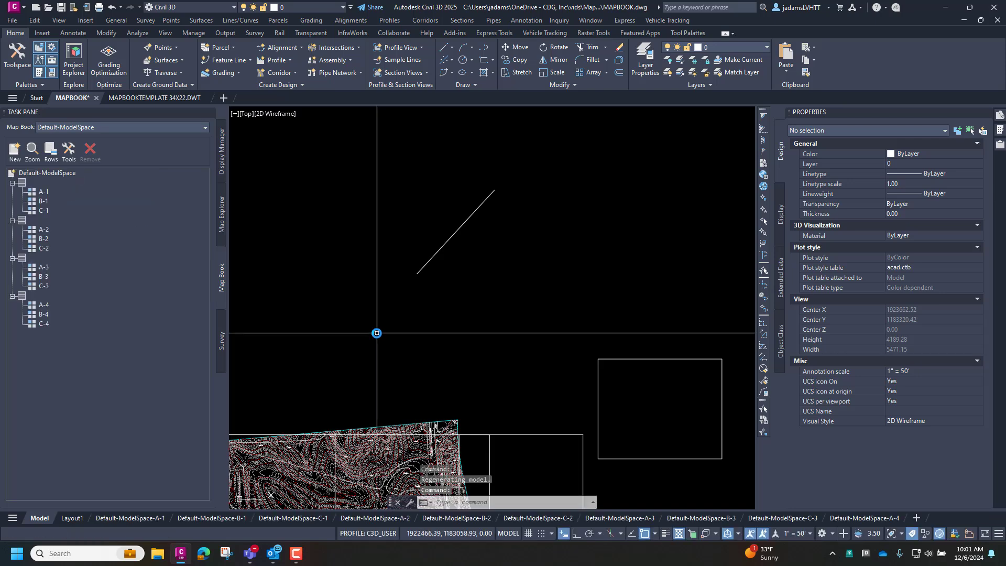
Check sheet layouts A-1, B-1, C-1, A-2, B-2, C-2 and A-3, inspecting A-3's contour tile
{"action": "left_click", "coordinate": [142, 518]}
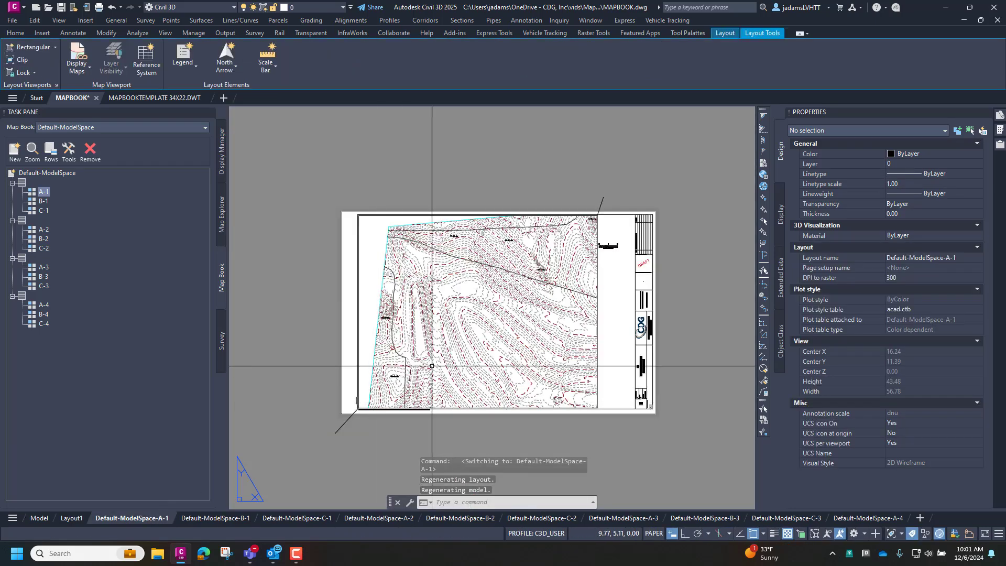
{"action": "left_click", "coordinate": [226, 520]}
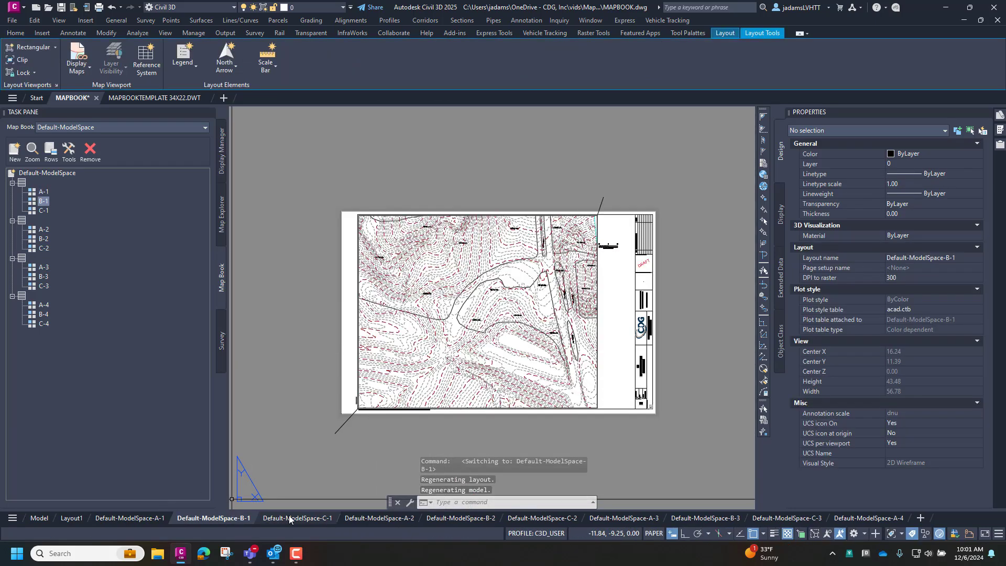
{"action": "left_click", "coordinate": [301, 519]}
{"action": "left_click", "coordinate": [378, 518]}
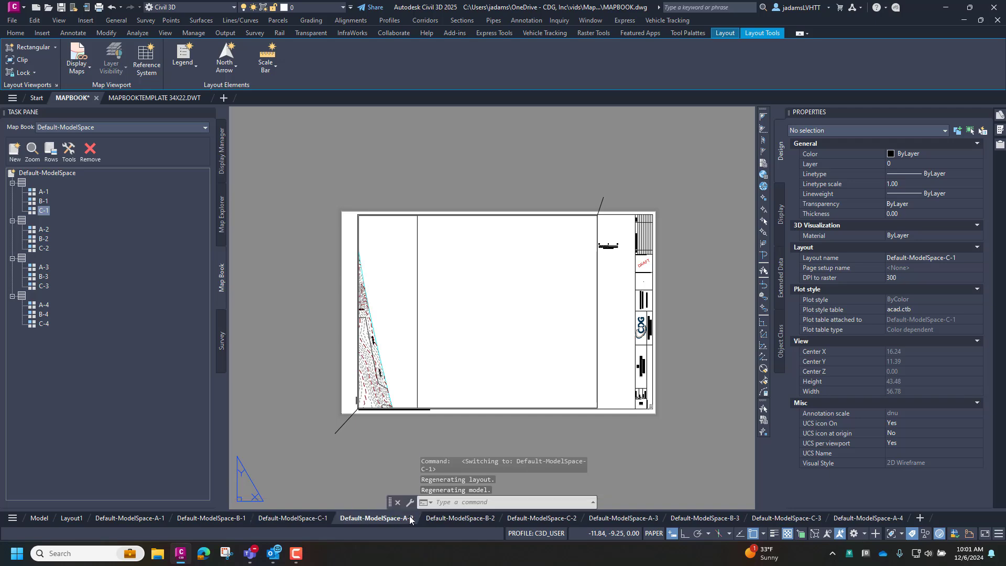
{"action": "left_click", "coordinate": [459, 518]}
{"action": "left_click", "coordinate": [541, 519]}
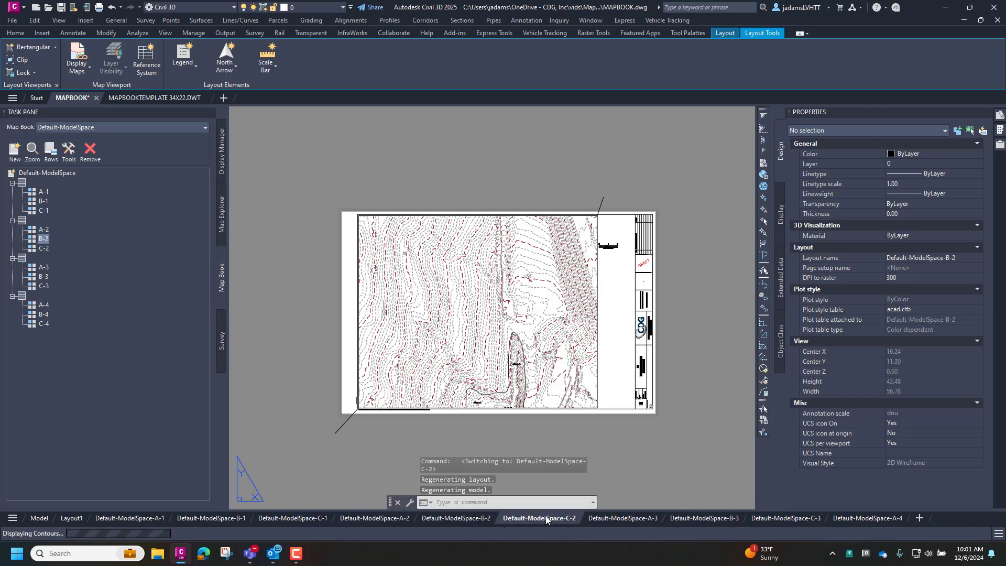
{"action": "left_click", "coordinate": [599, 520]}
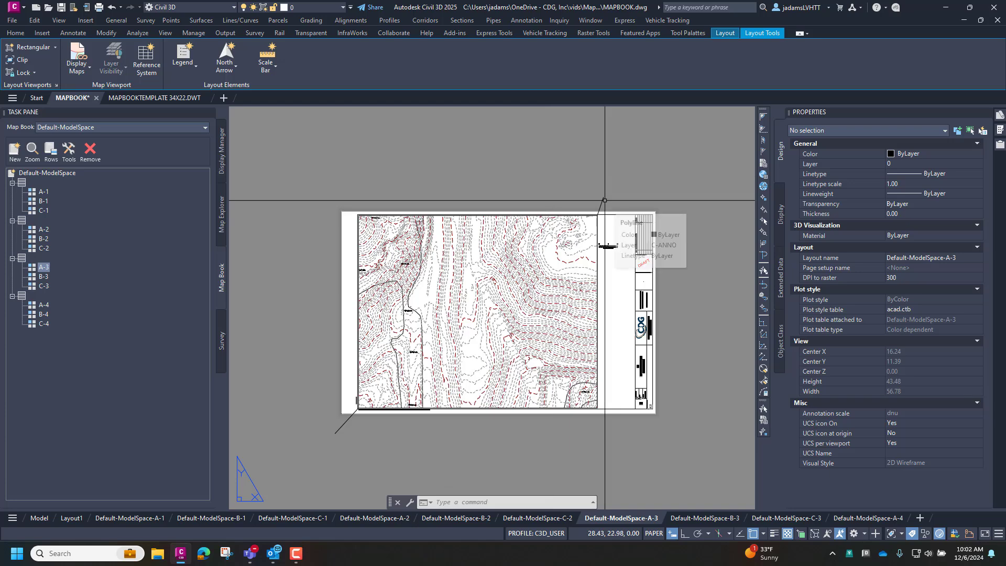
{"action": "scroll", "coordinate": [396, 341], "scroll_direction": "up", "scroll_amount": 2}
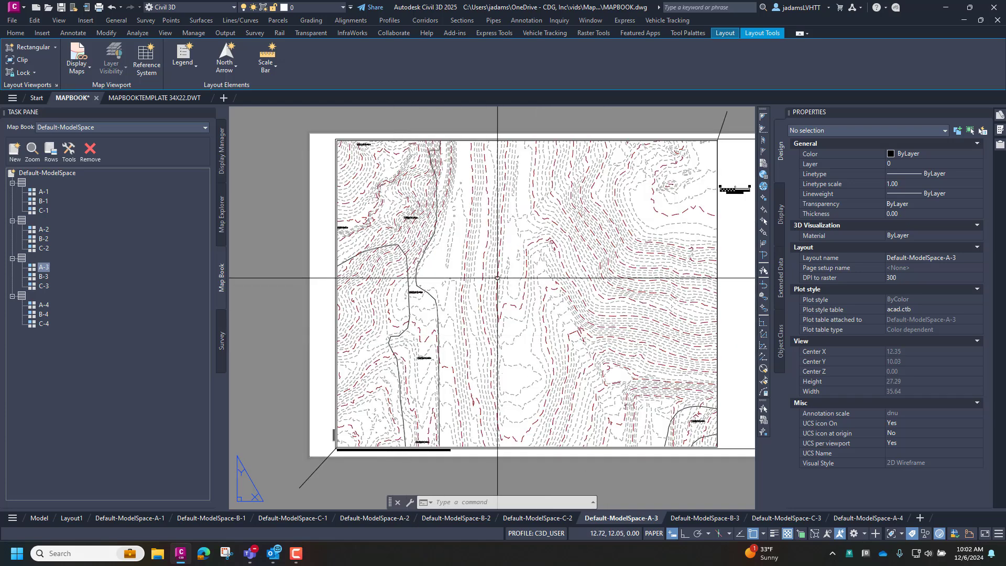
{"action": "middle_click_drag", "start_coordinate": [496, 279], "coordinate": [455, 291]}
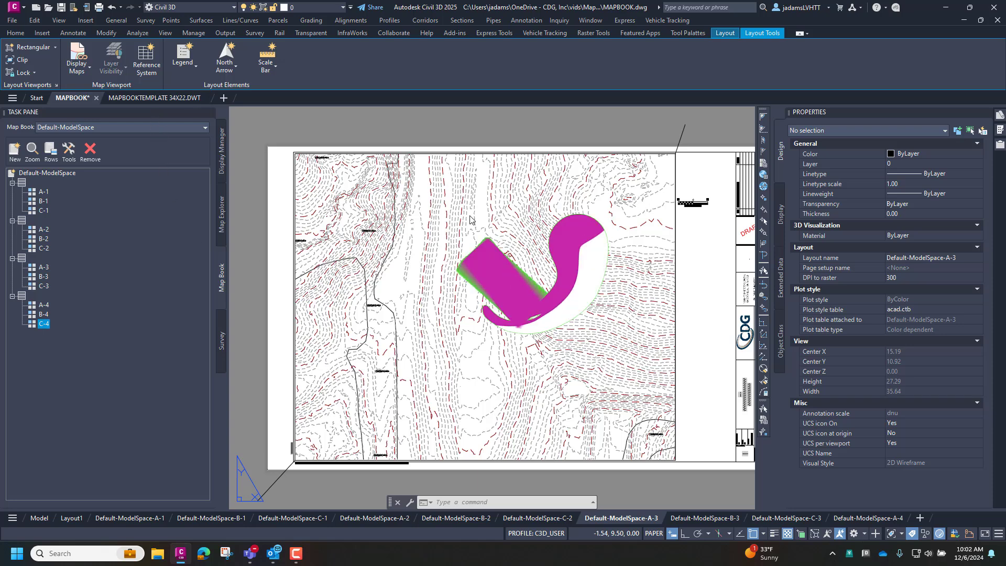
{"action": "left_click", "coordinate": [578, 139]}
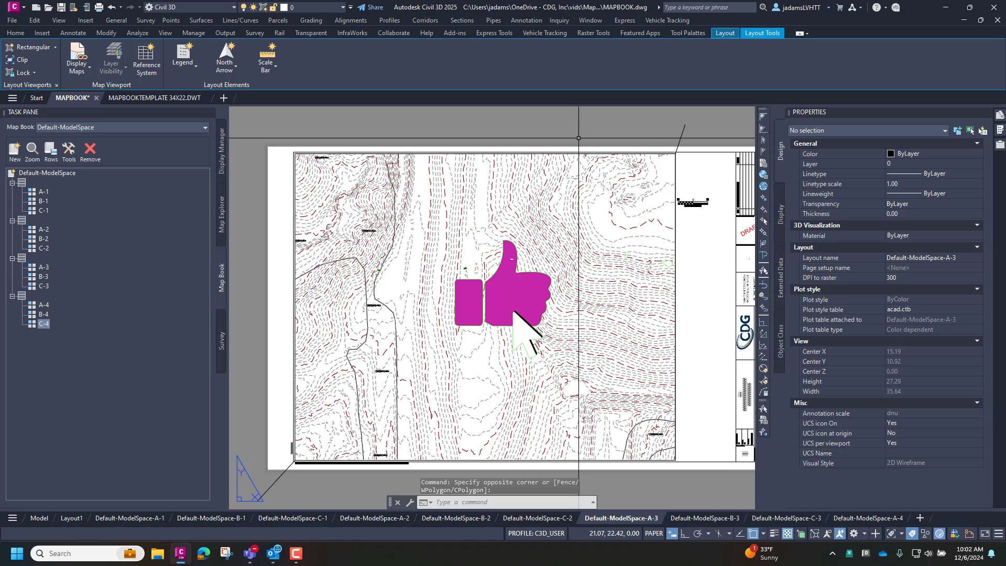